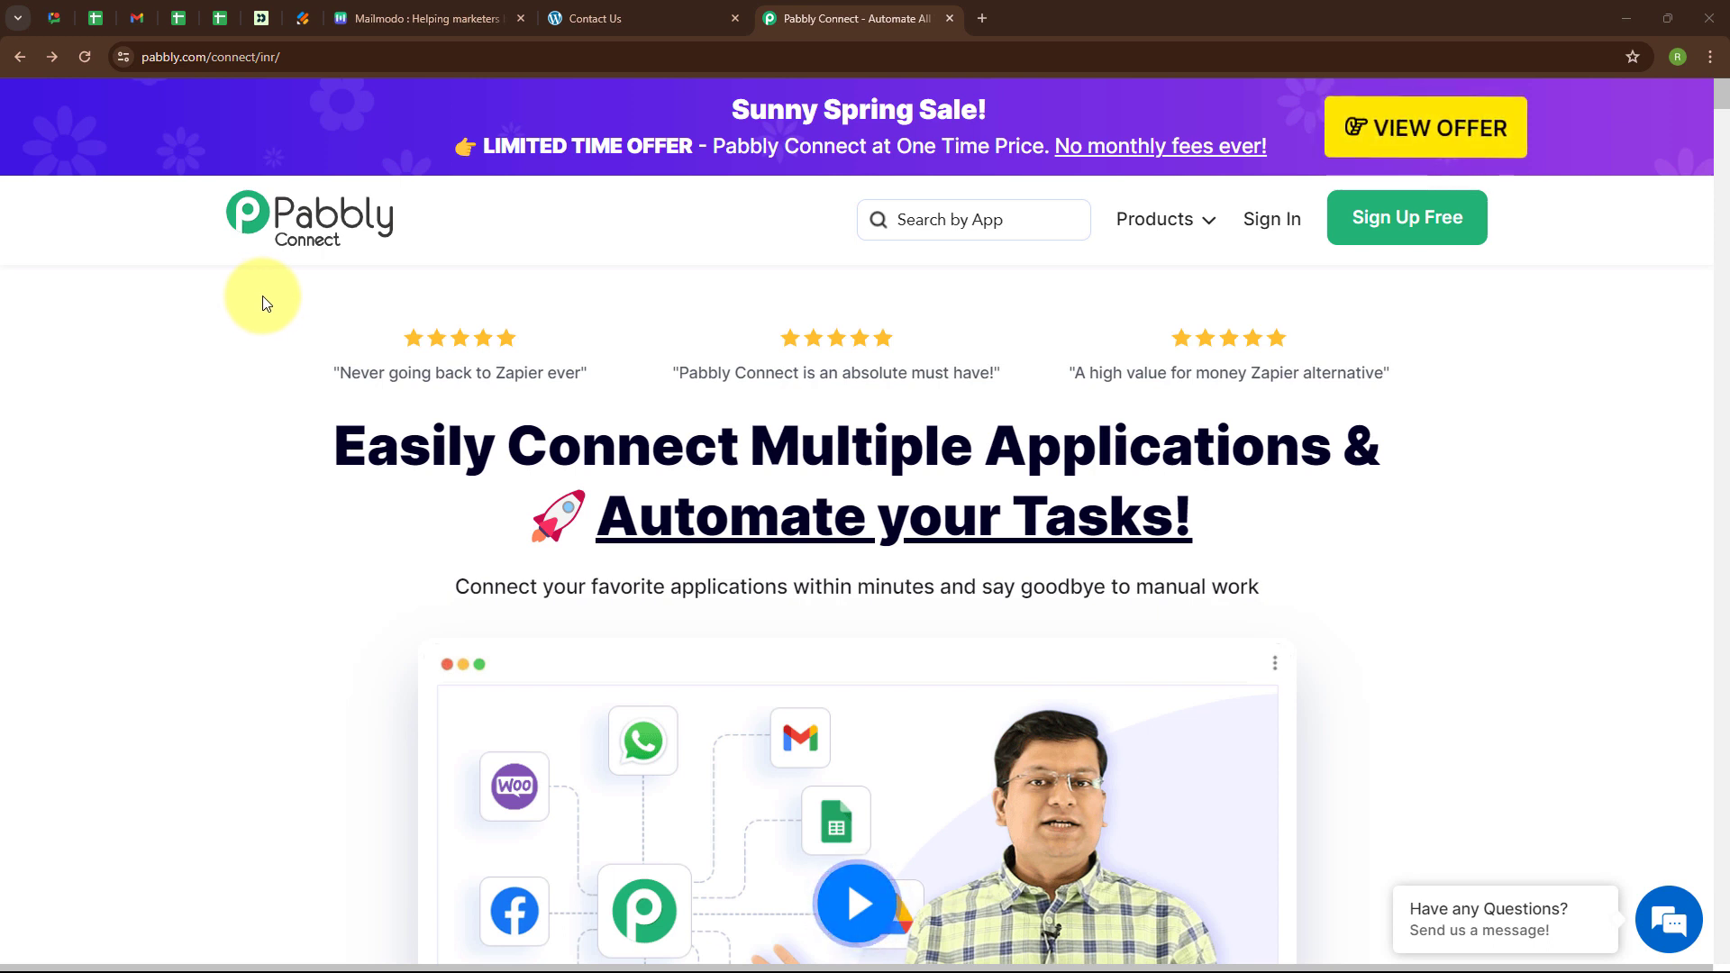
Review the Contact Us form and Mailmodo contacts list, then return to the Pabbly Connect site.
click(570, 19)
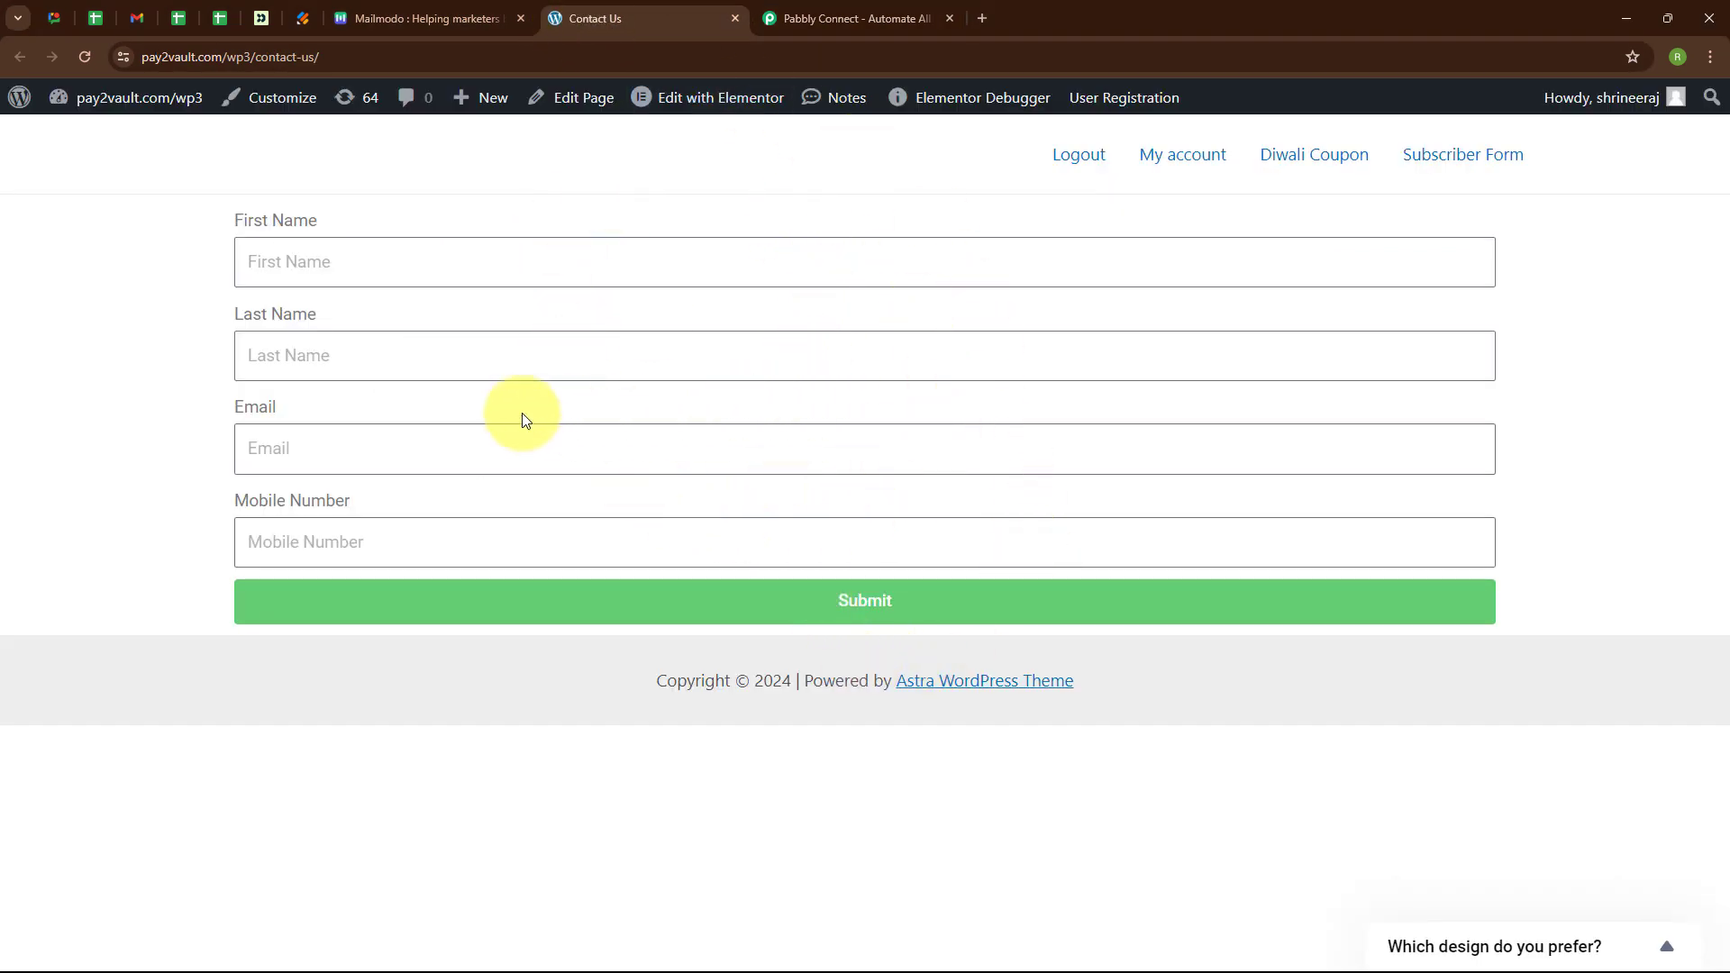
click(388, 16)
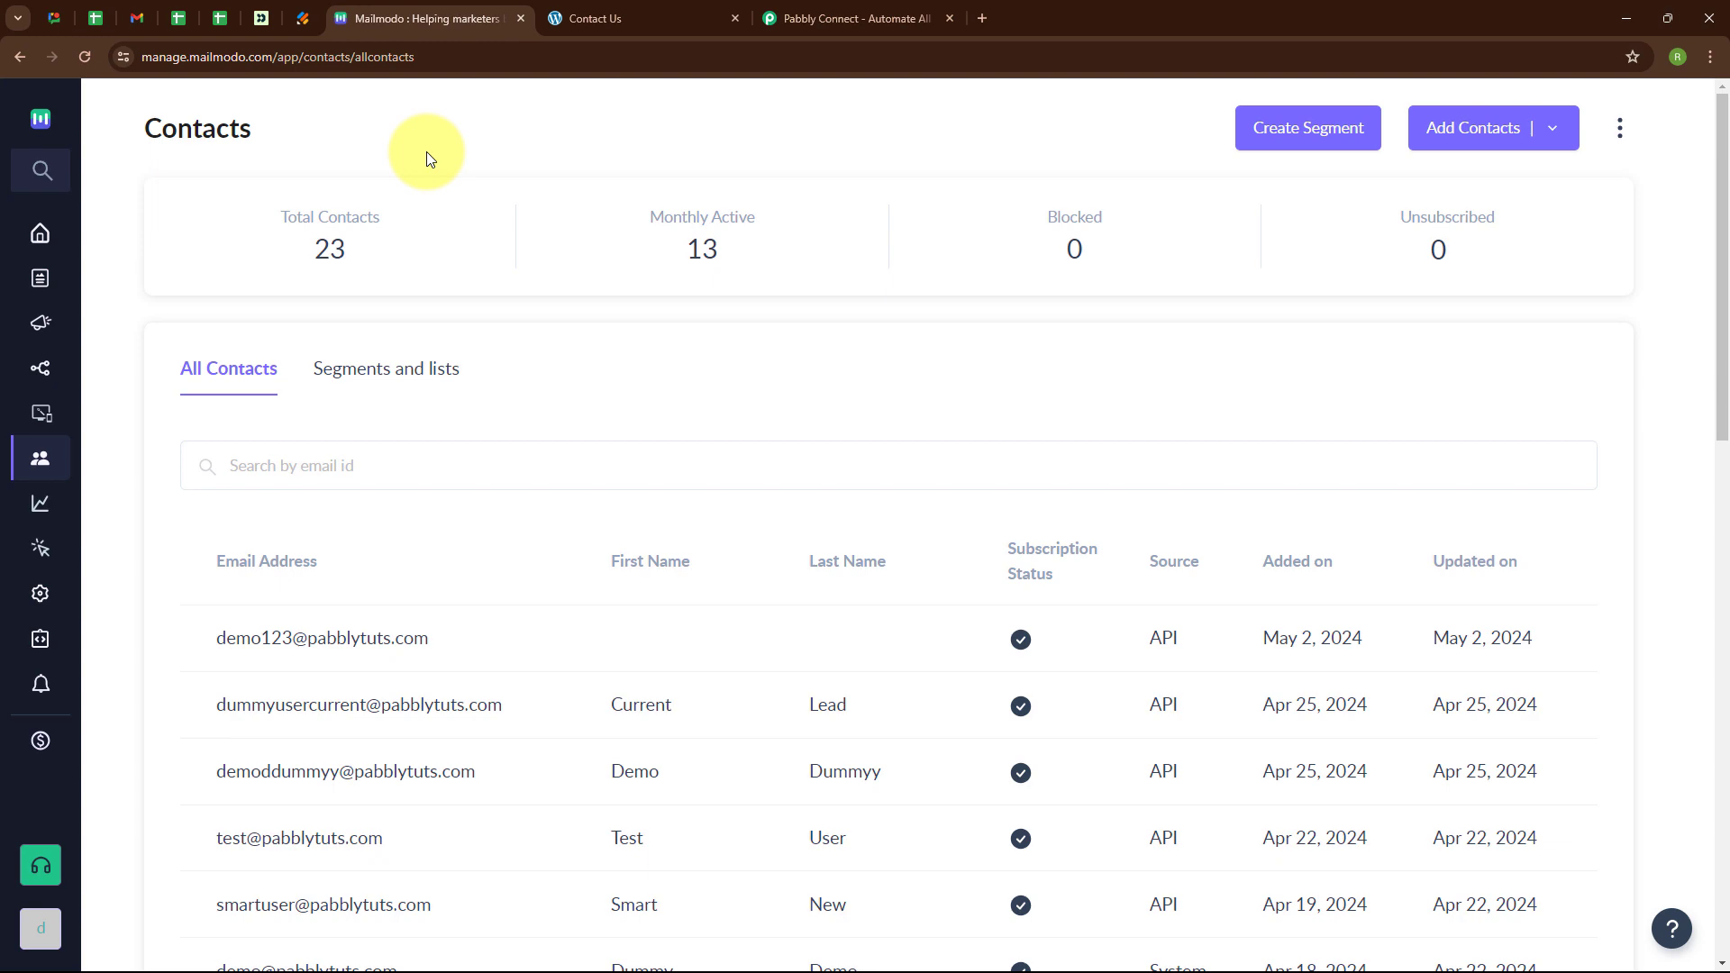
click(808, 18)
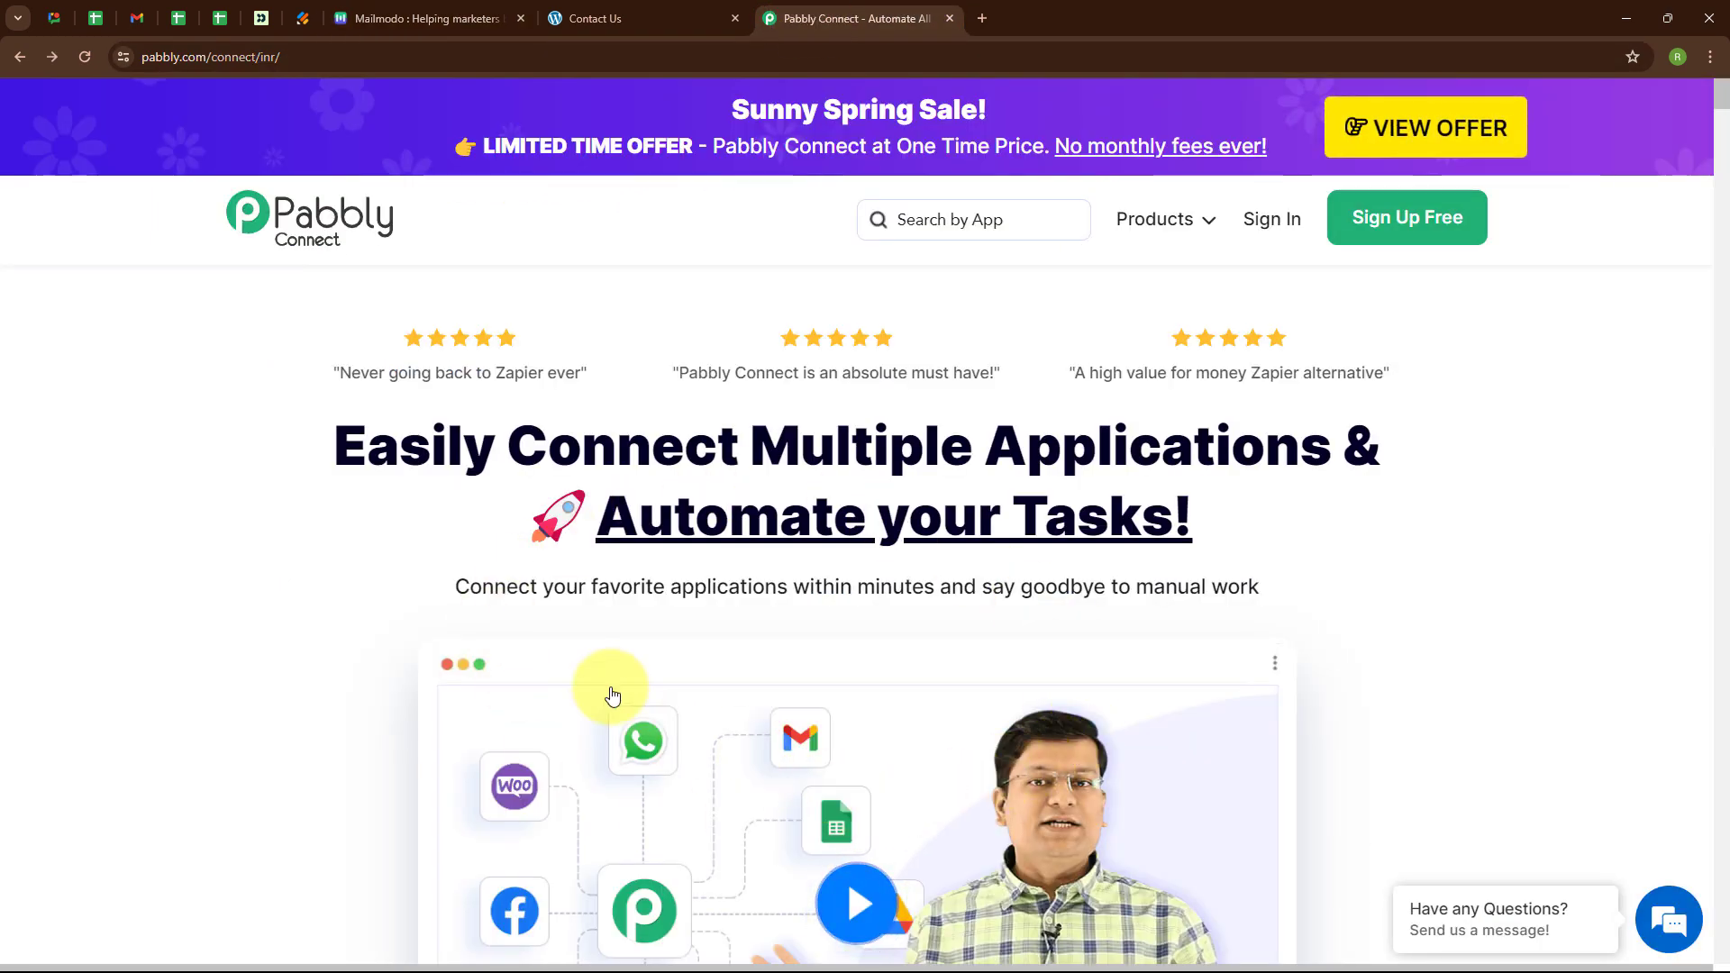
click(323, 59)
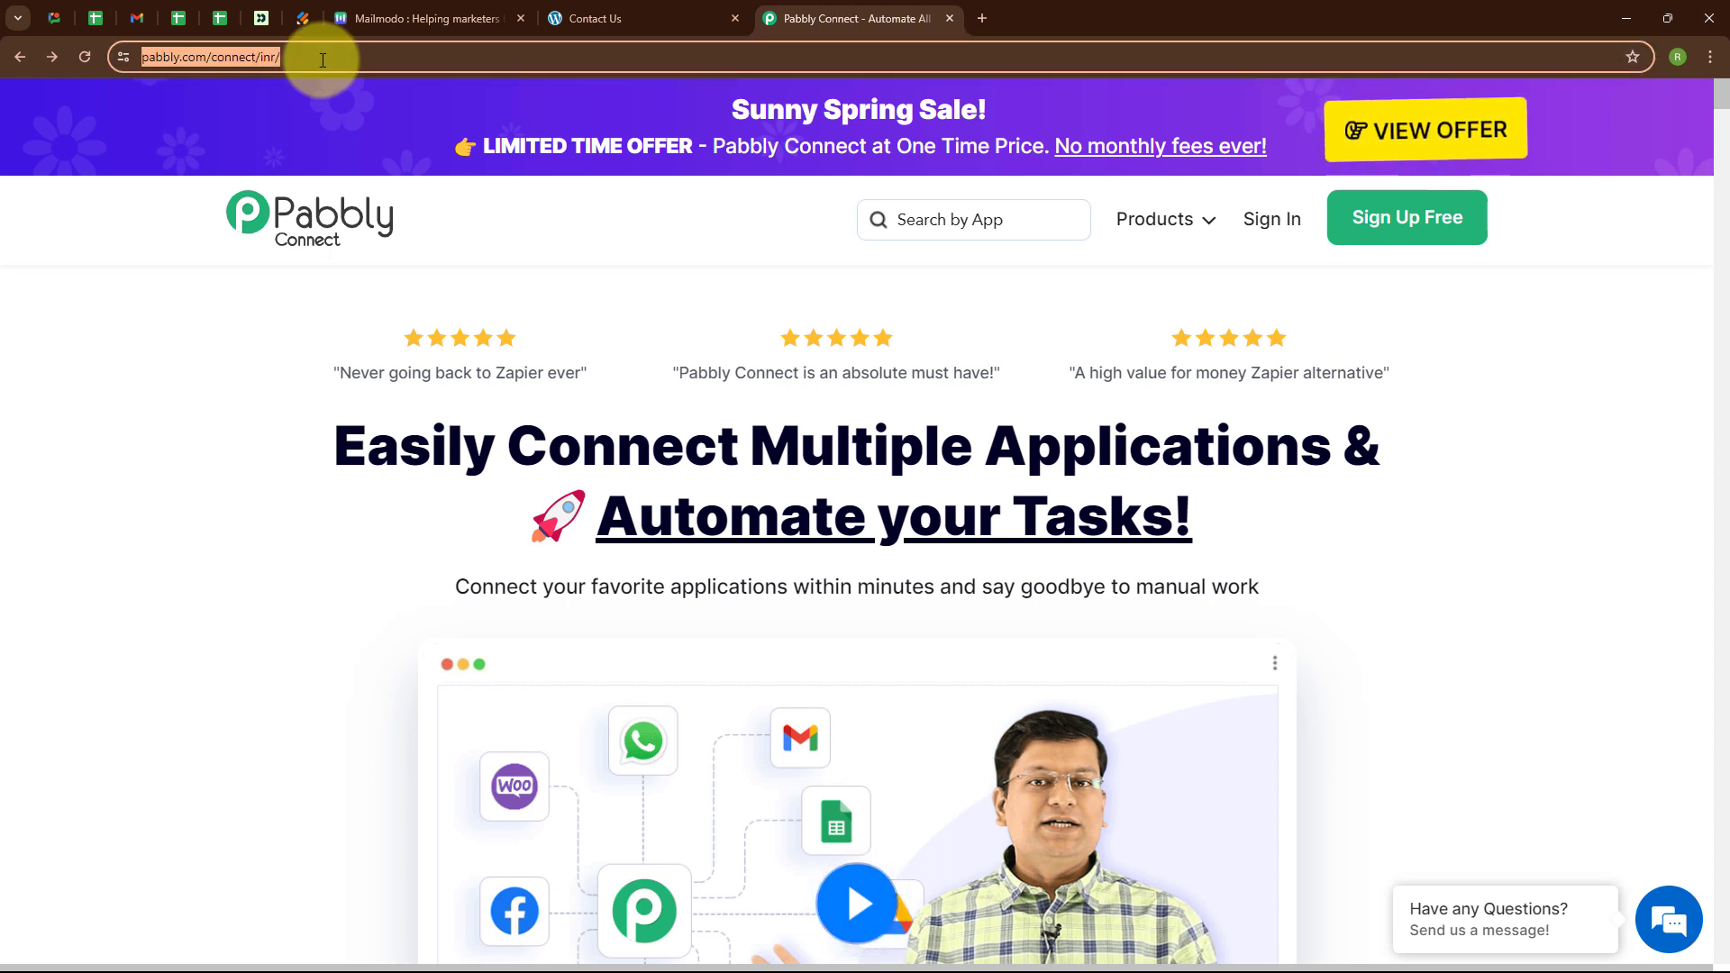
click(501, 271)
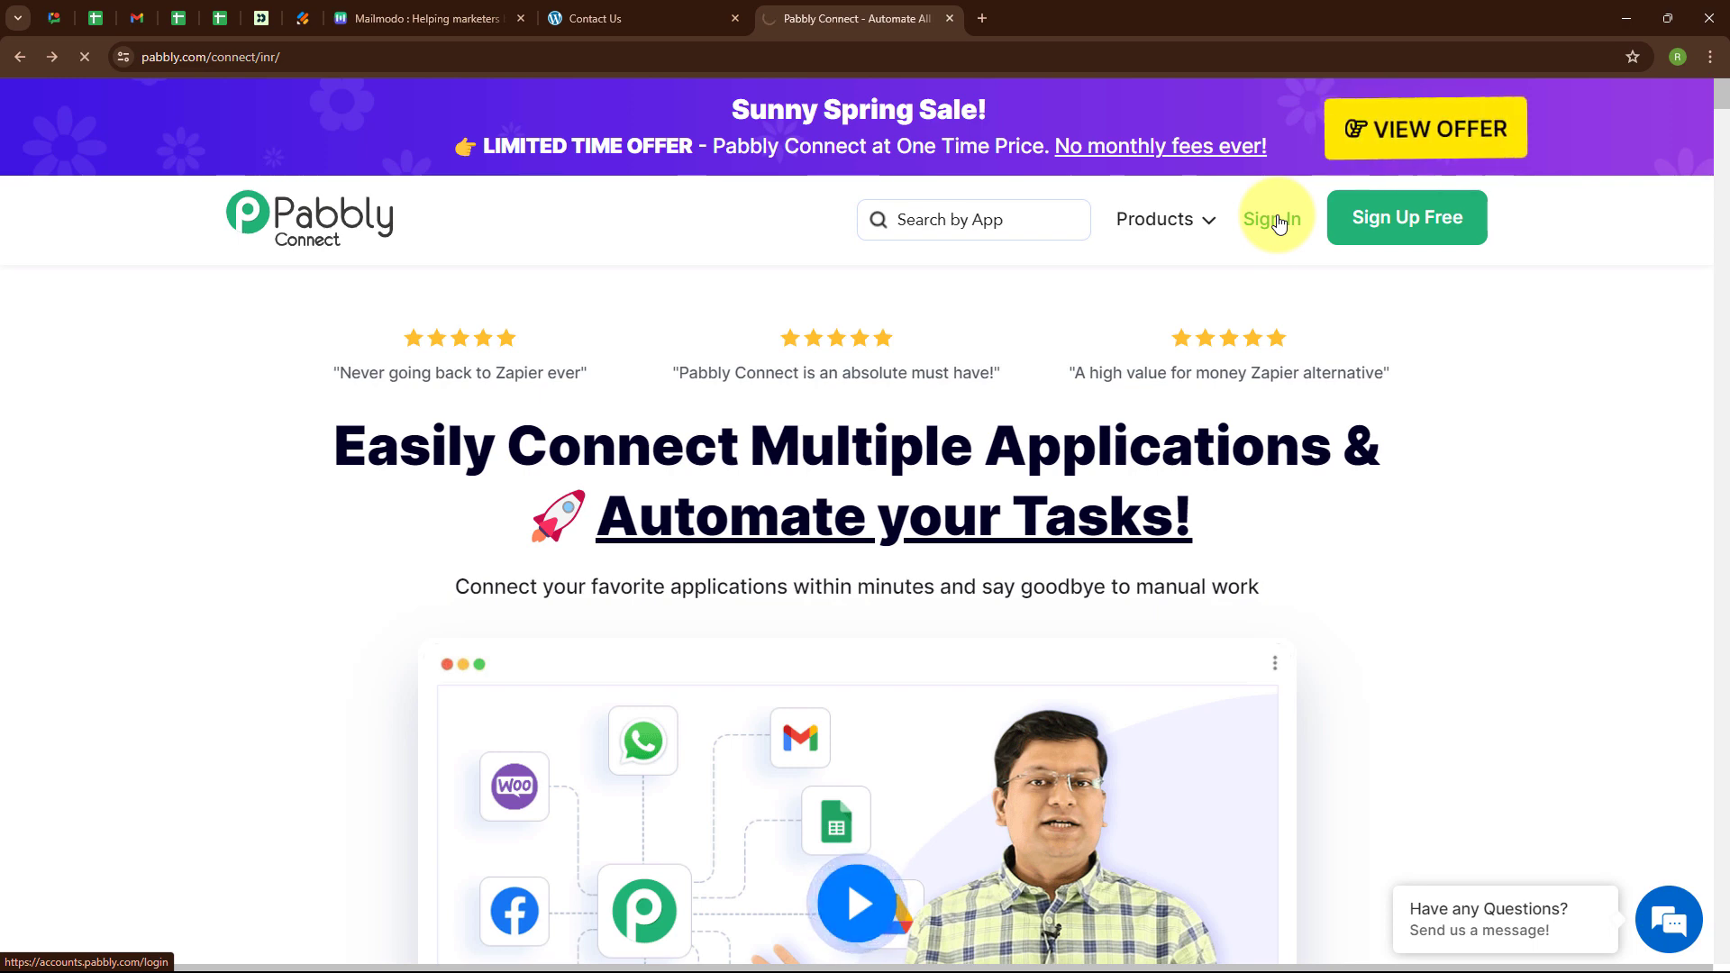
Sign in to Pabbly and launch Pabbly Connect from the All Pabbly Apps page.
click(1280, 223)
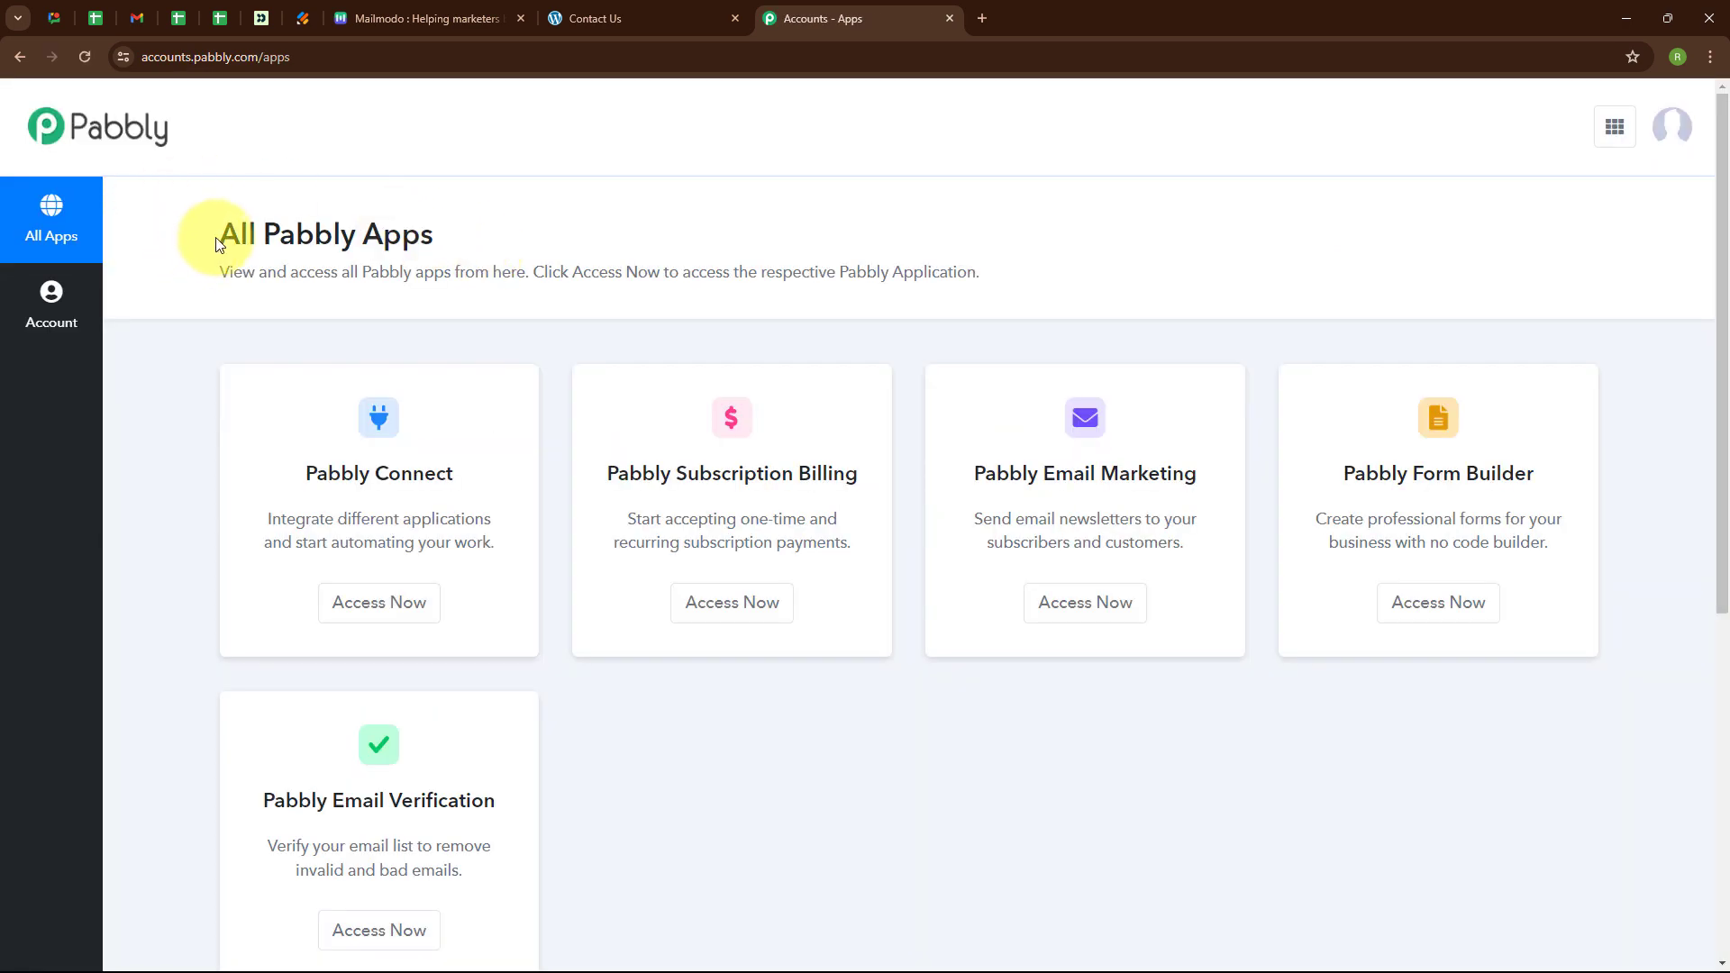
drag(217, 243, 552, 231)
click(558, 232)
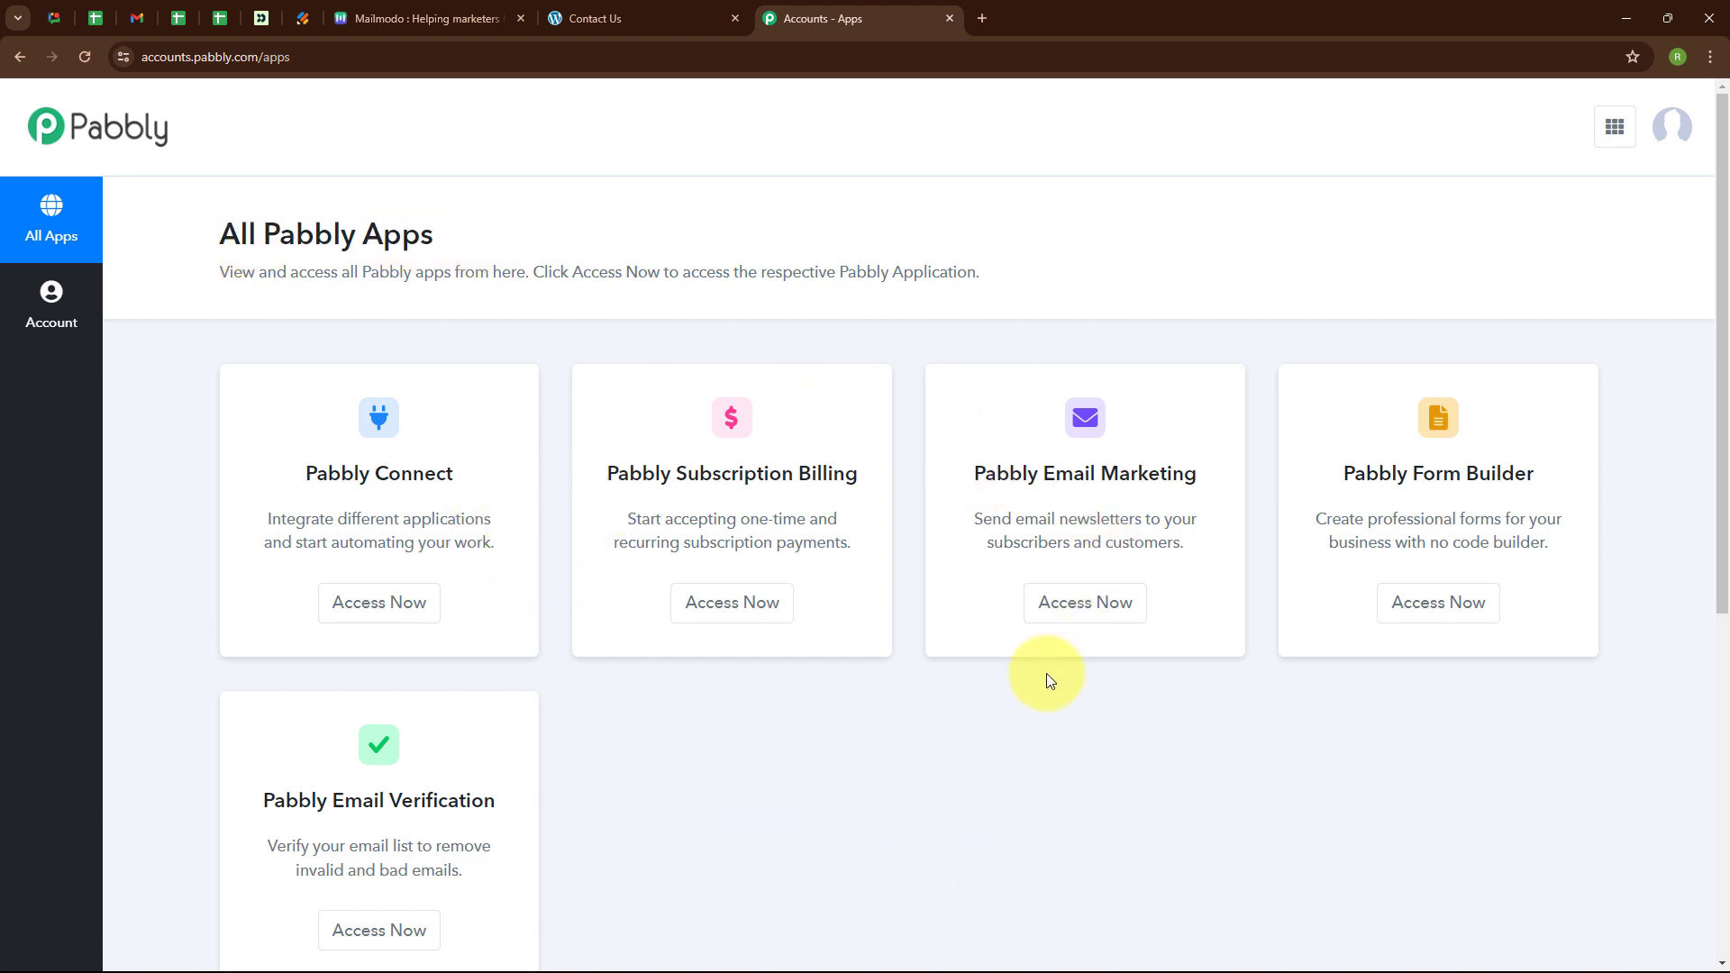
click(394, 613)
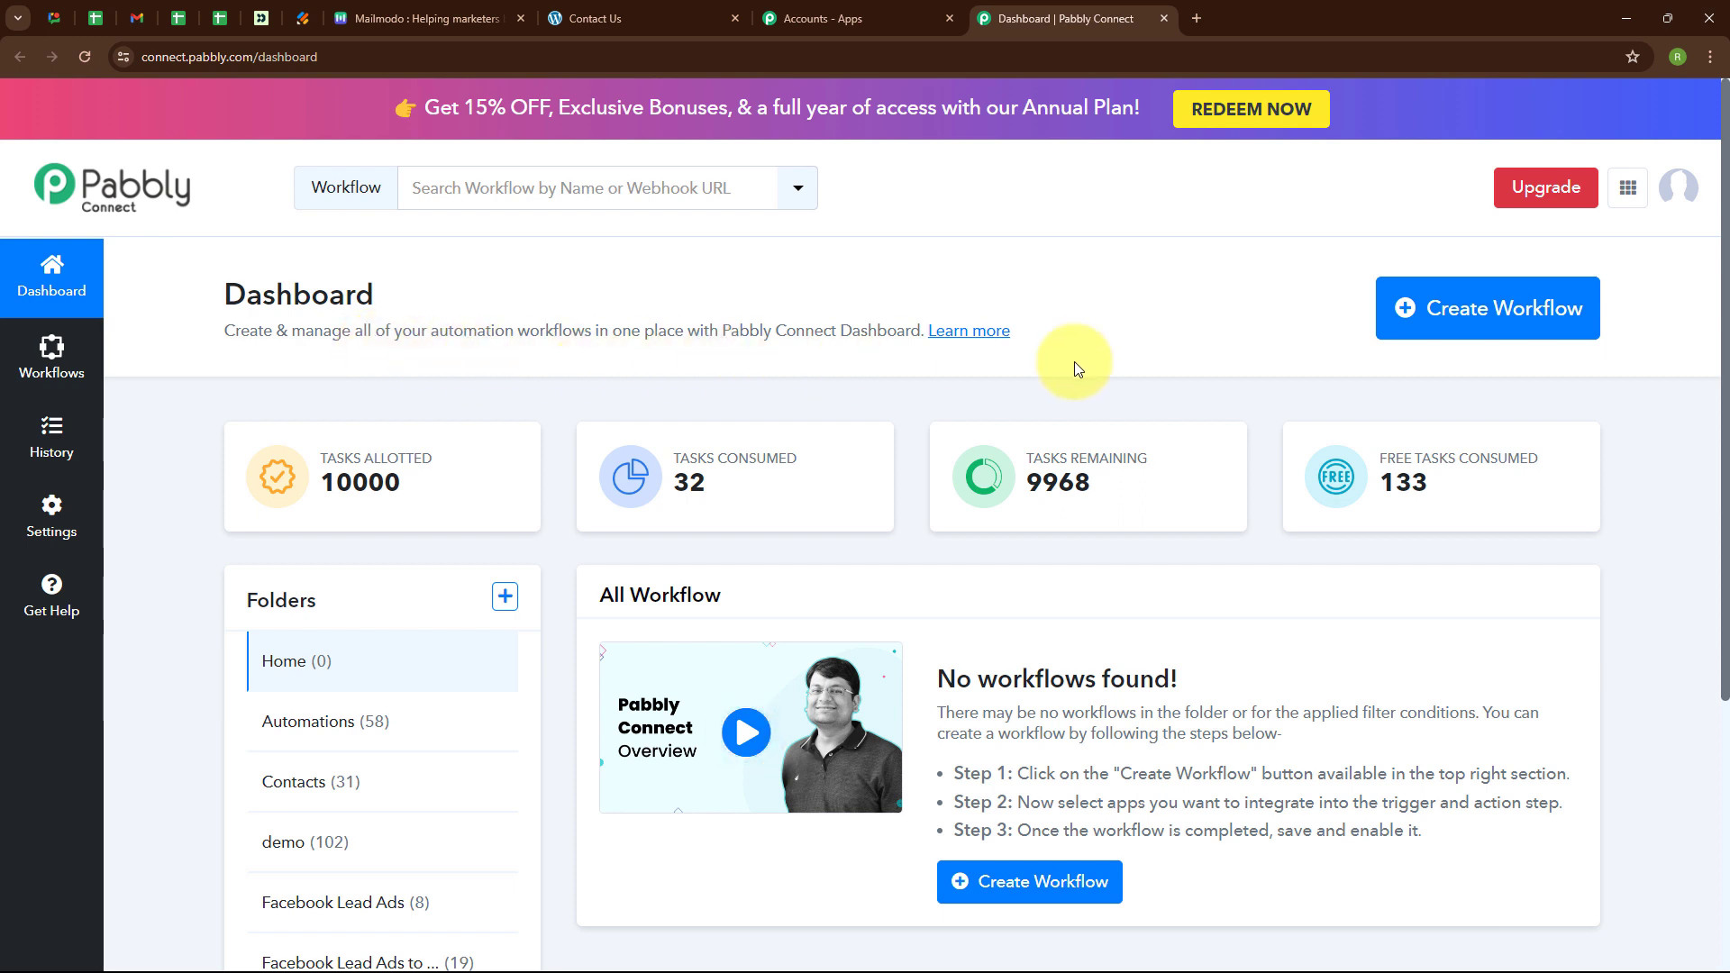
Create a workflow titled 'Create Mailmodo Contacts on Elementor Form Submission' under the Automations folder.
click(1514, 334)
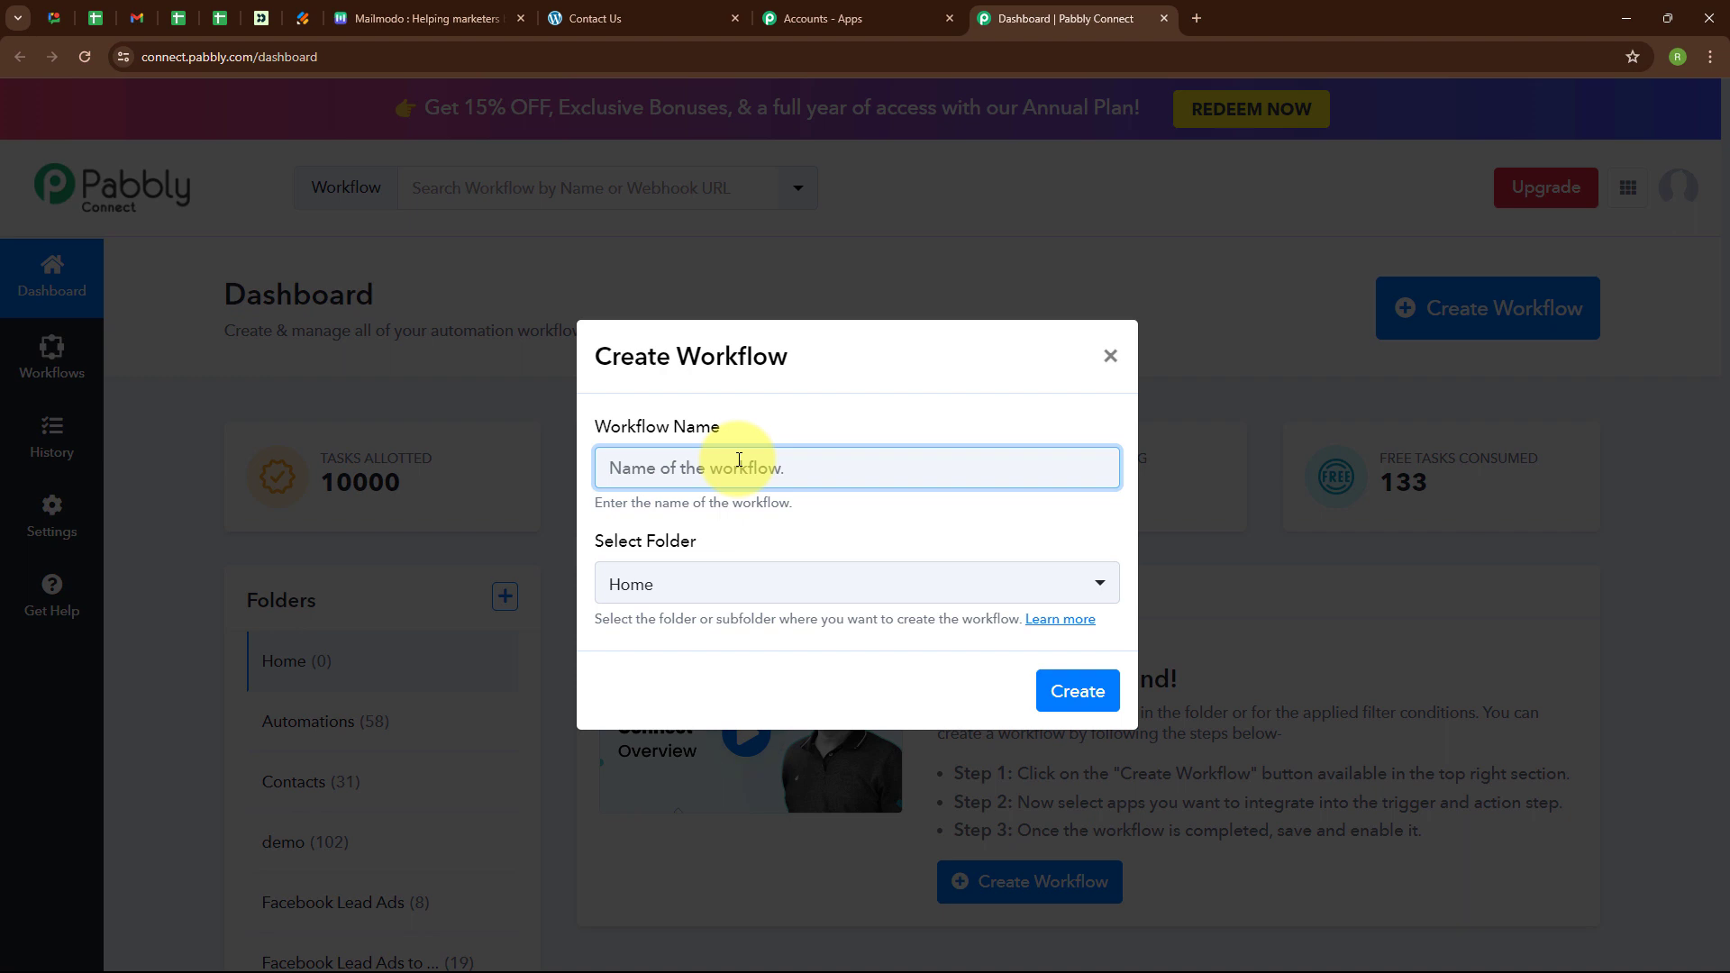
text(Create Mailmodo Contacts on Elementor Form Submission)
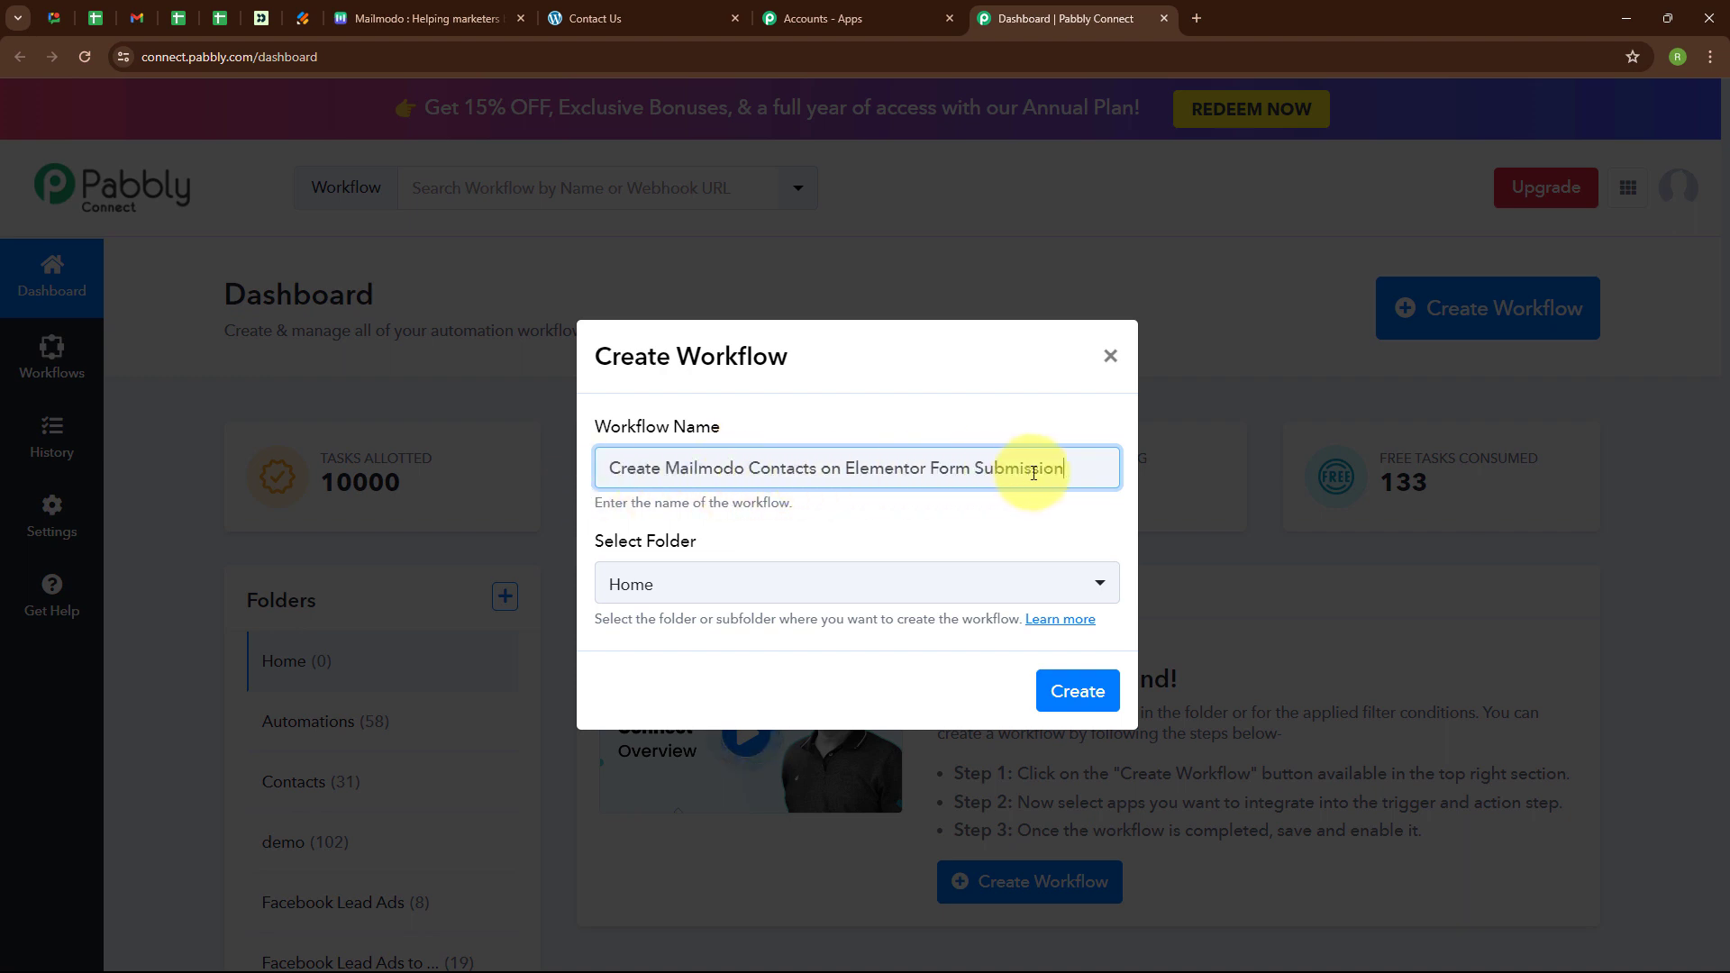
click(700, 591)
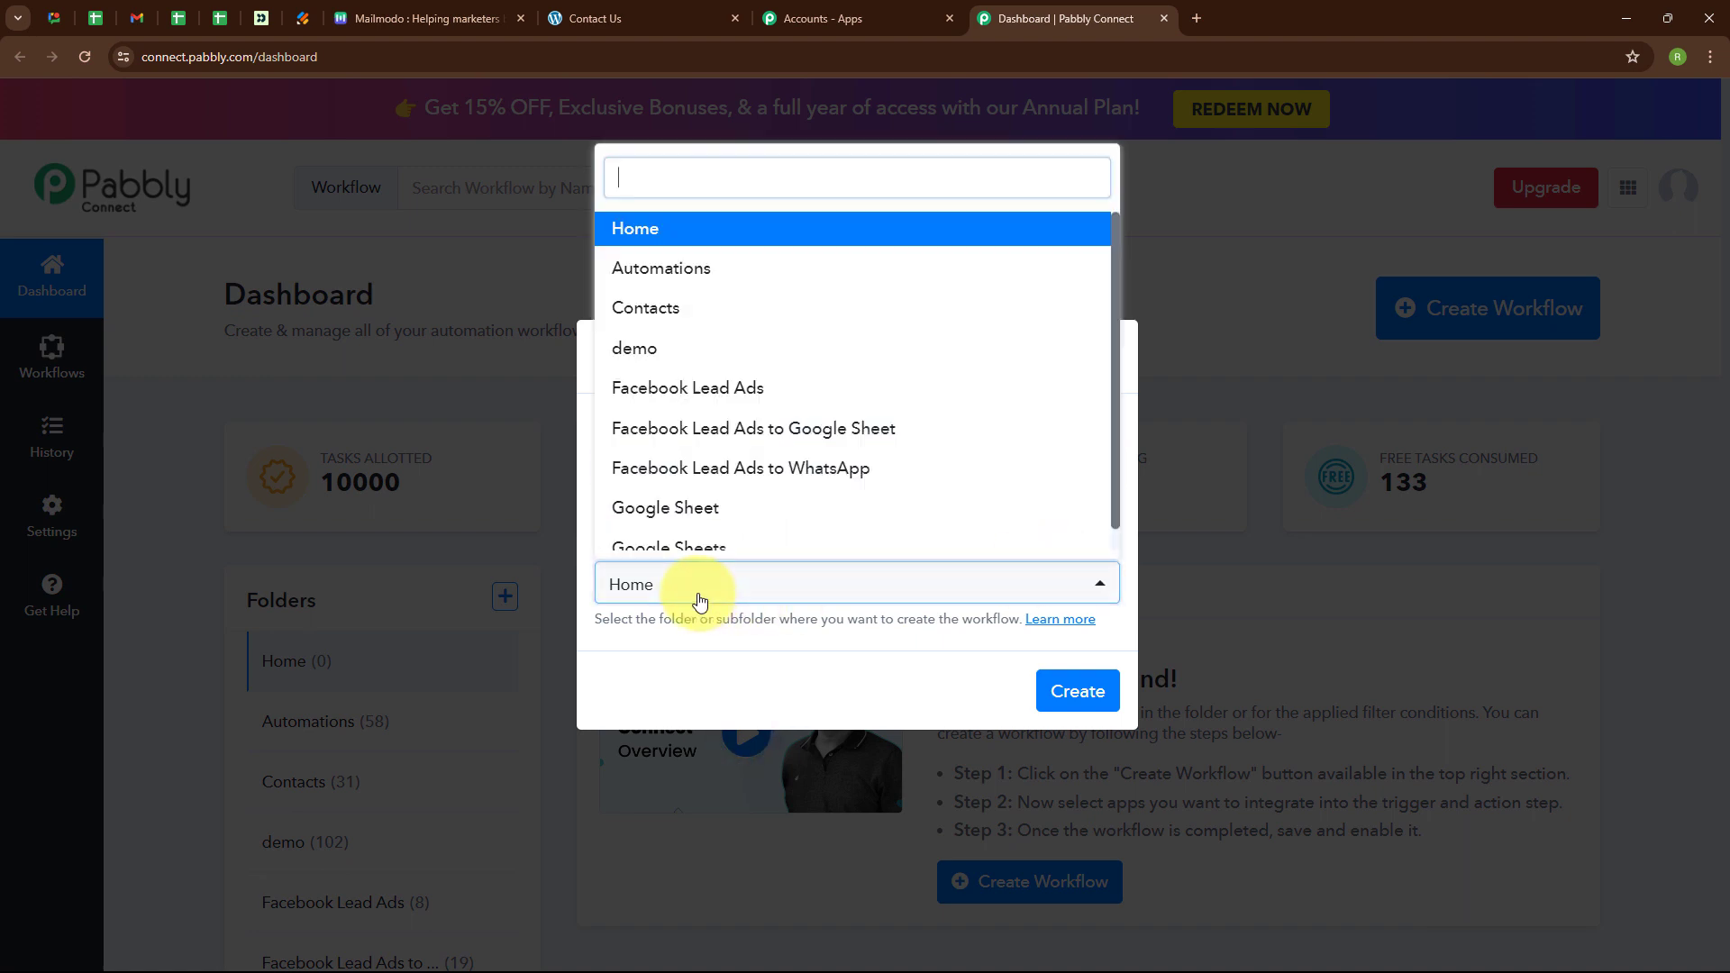
click(693, 277)
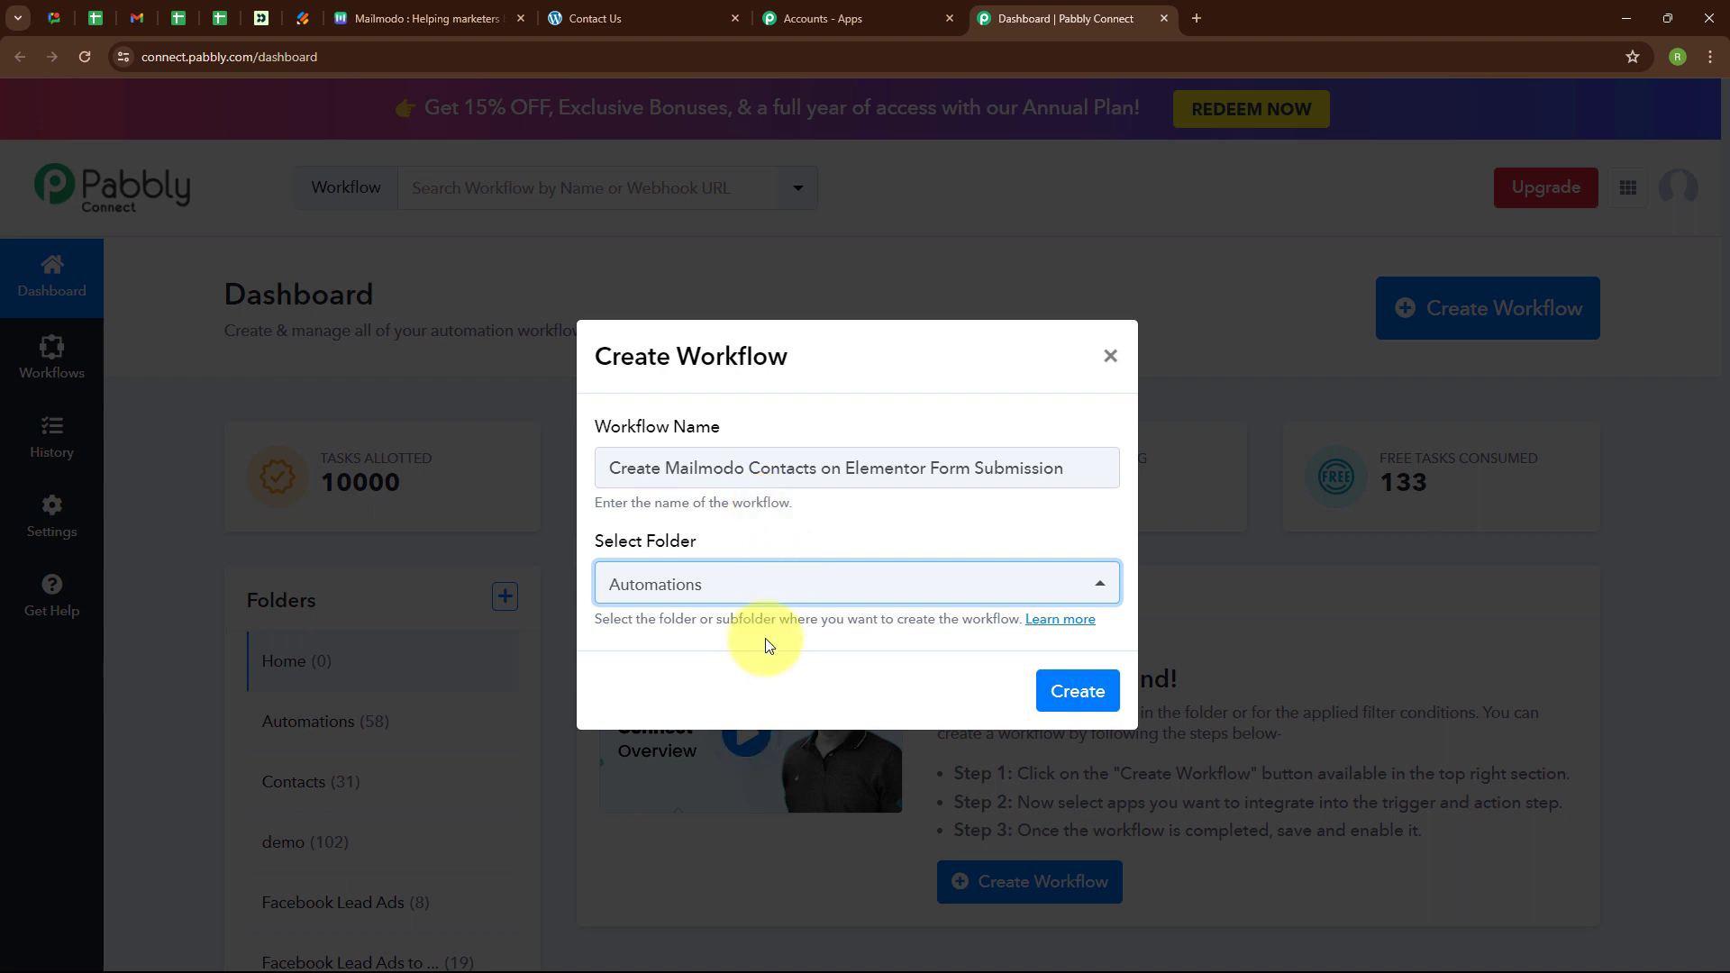
click(1109, 691)
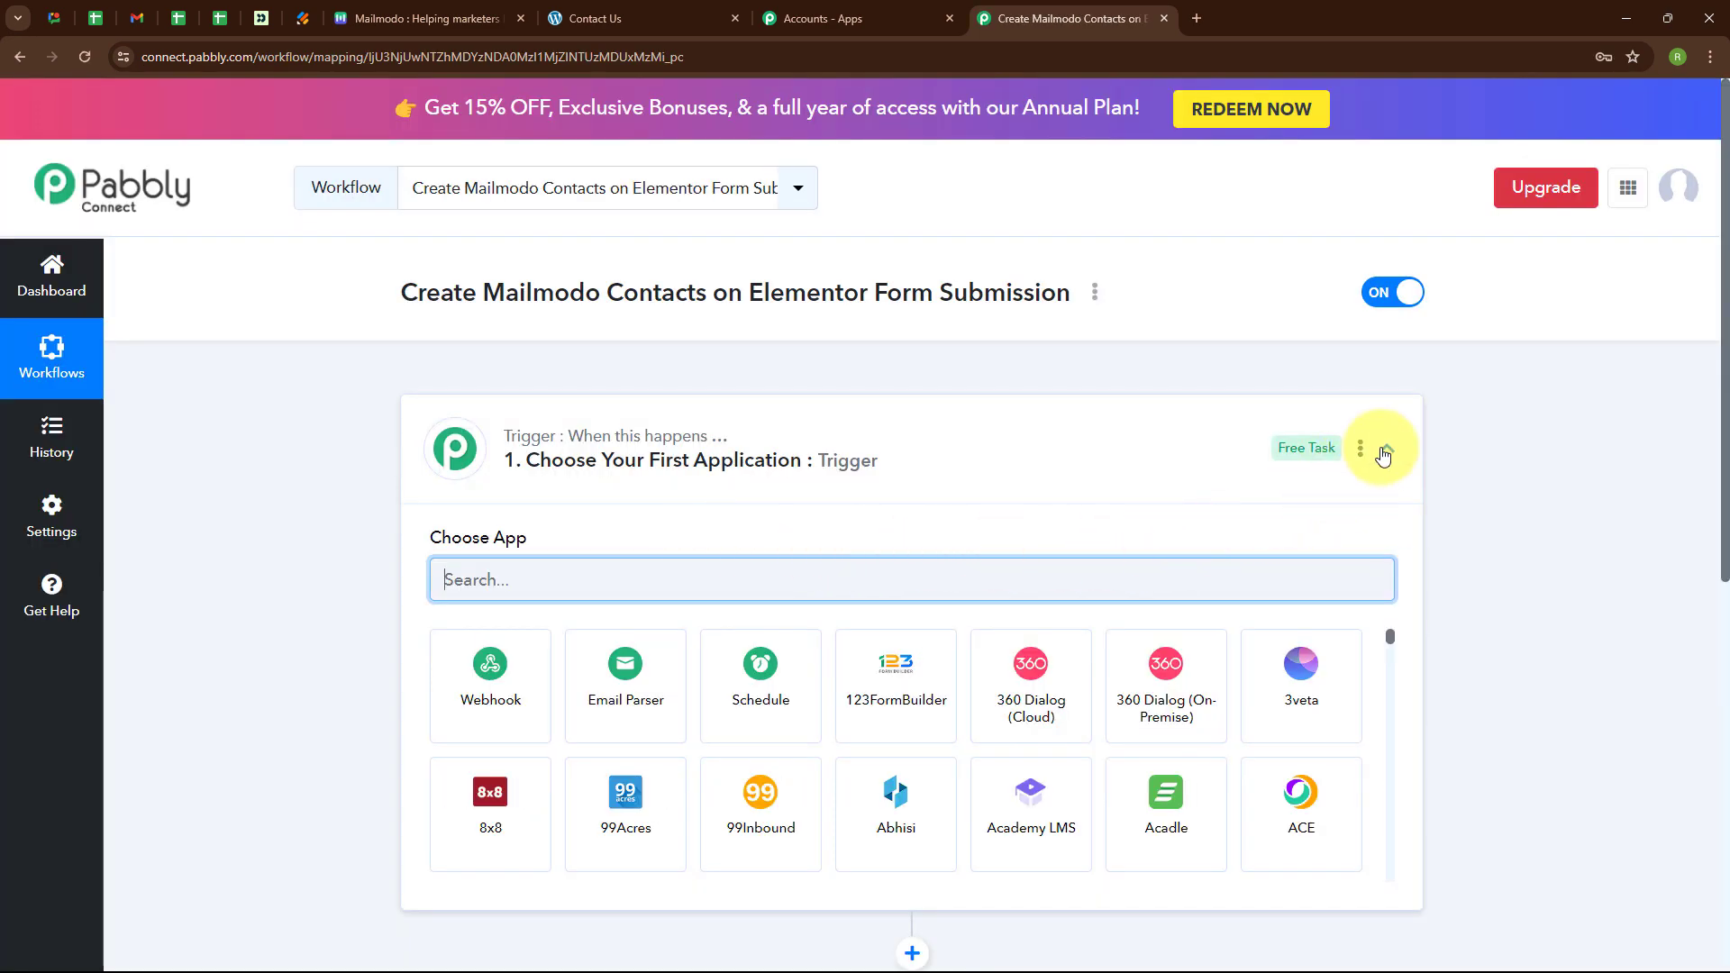
Set the trigger app to Elementor with the New Form Submission event and reveal its webhook URL.
click(1385, 450)
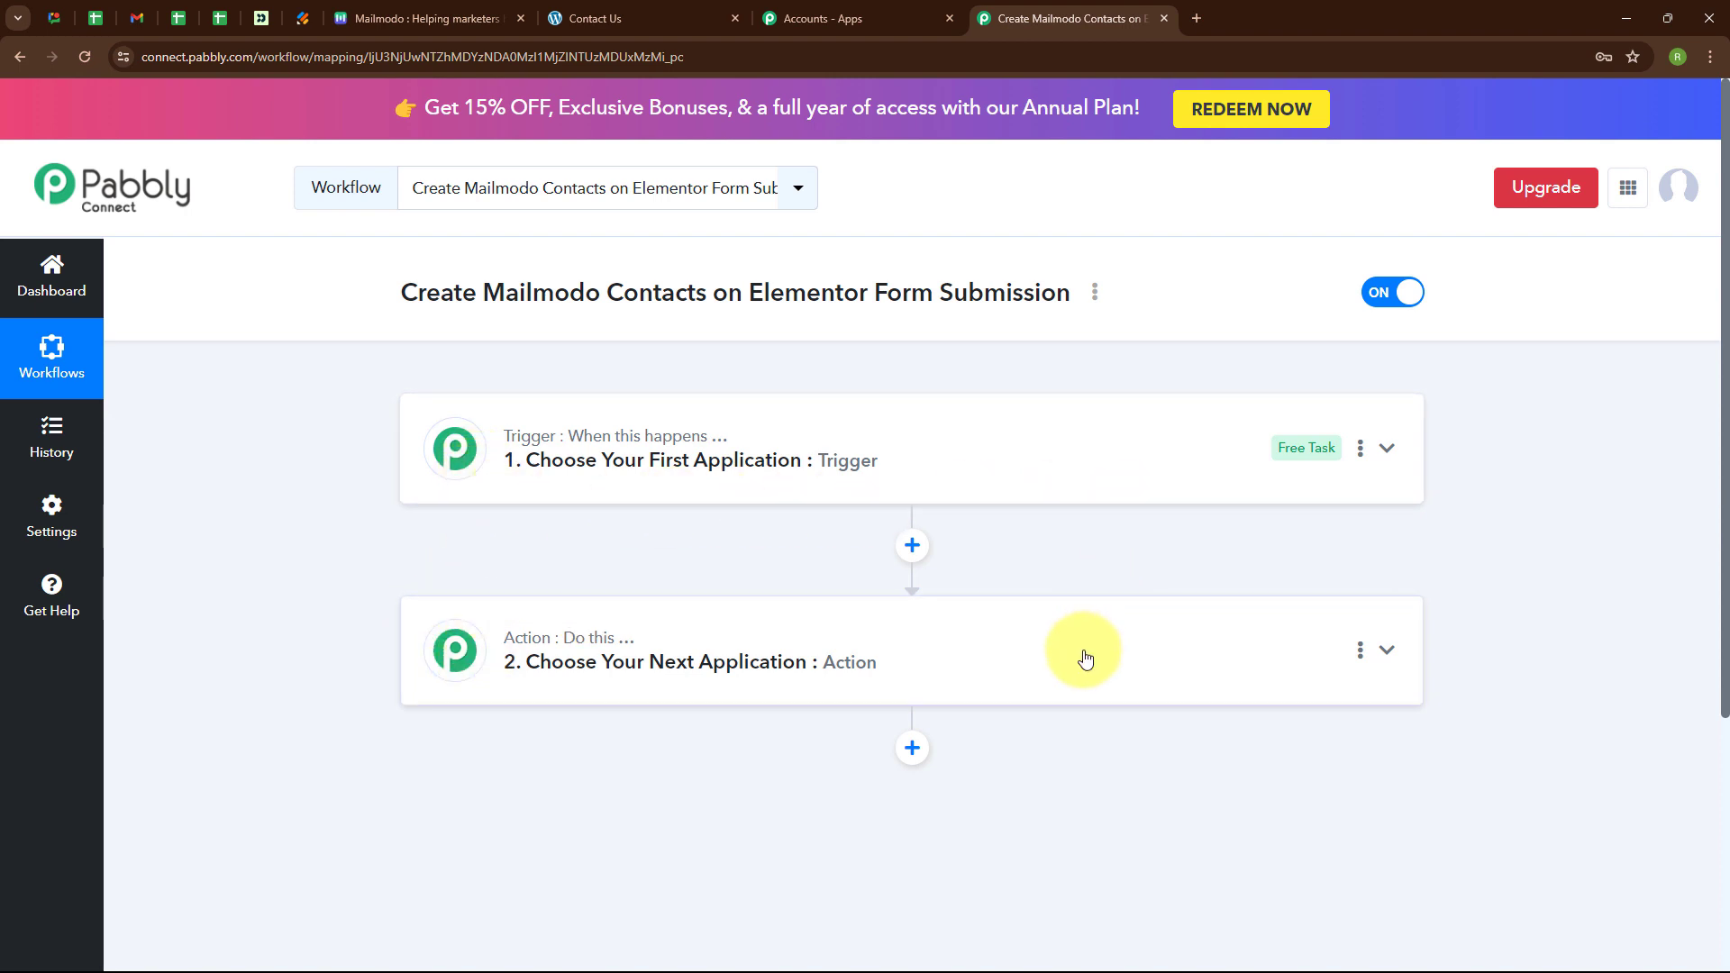
click(1392, 452)
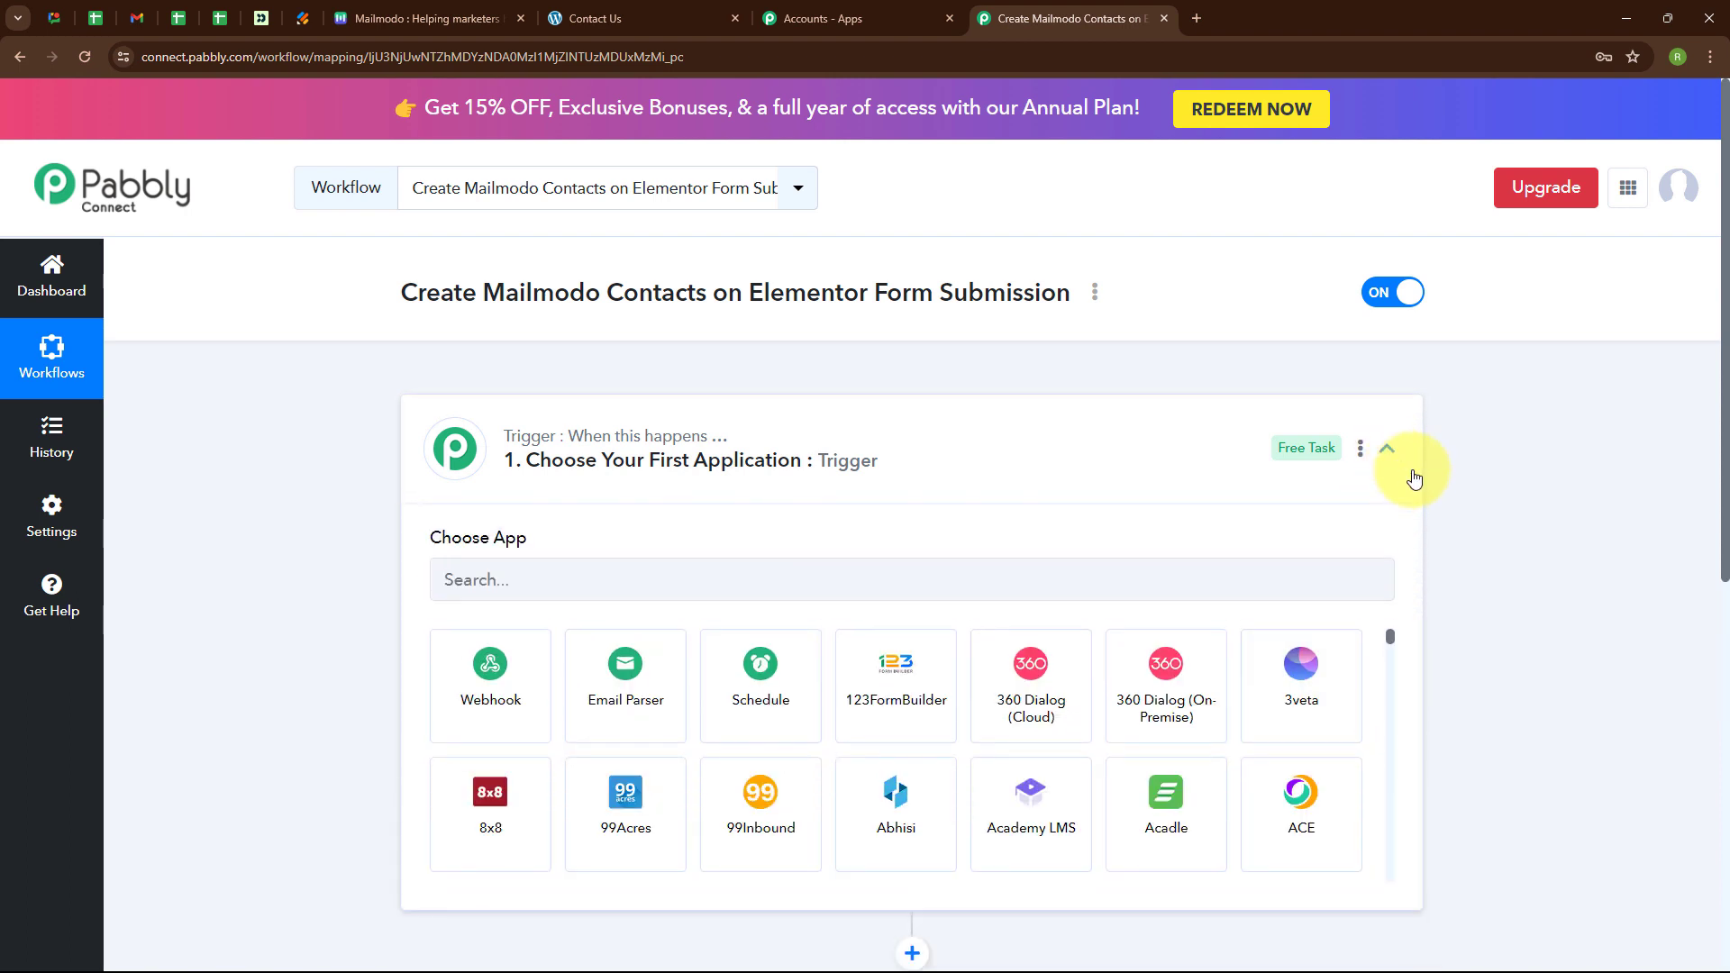
click(521, 570)
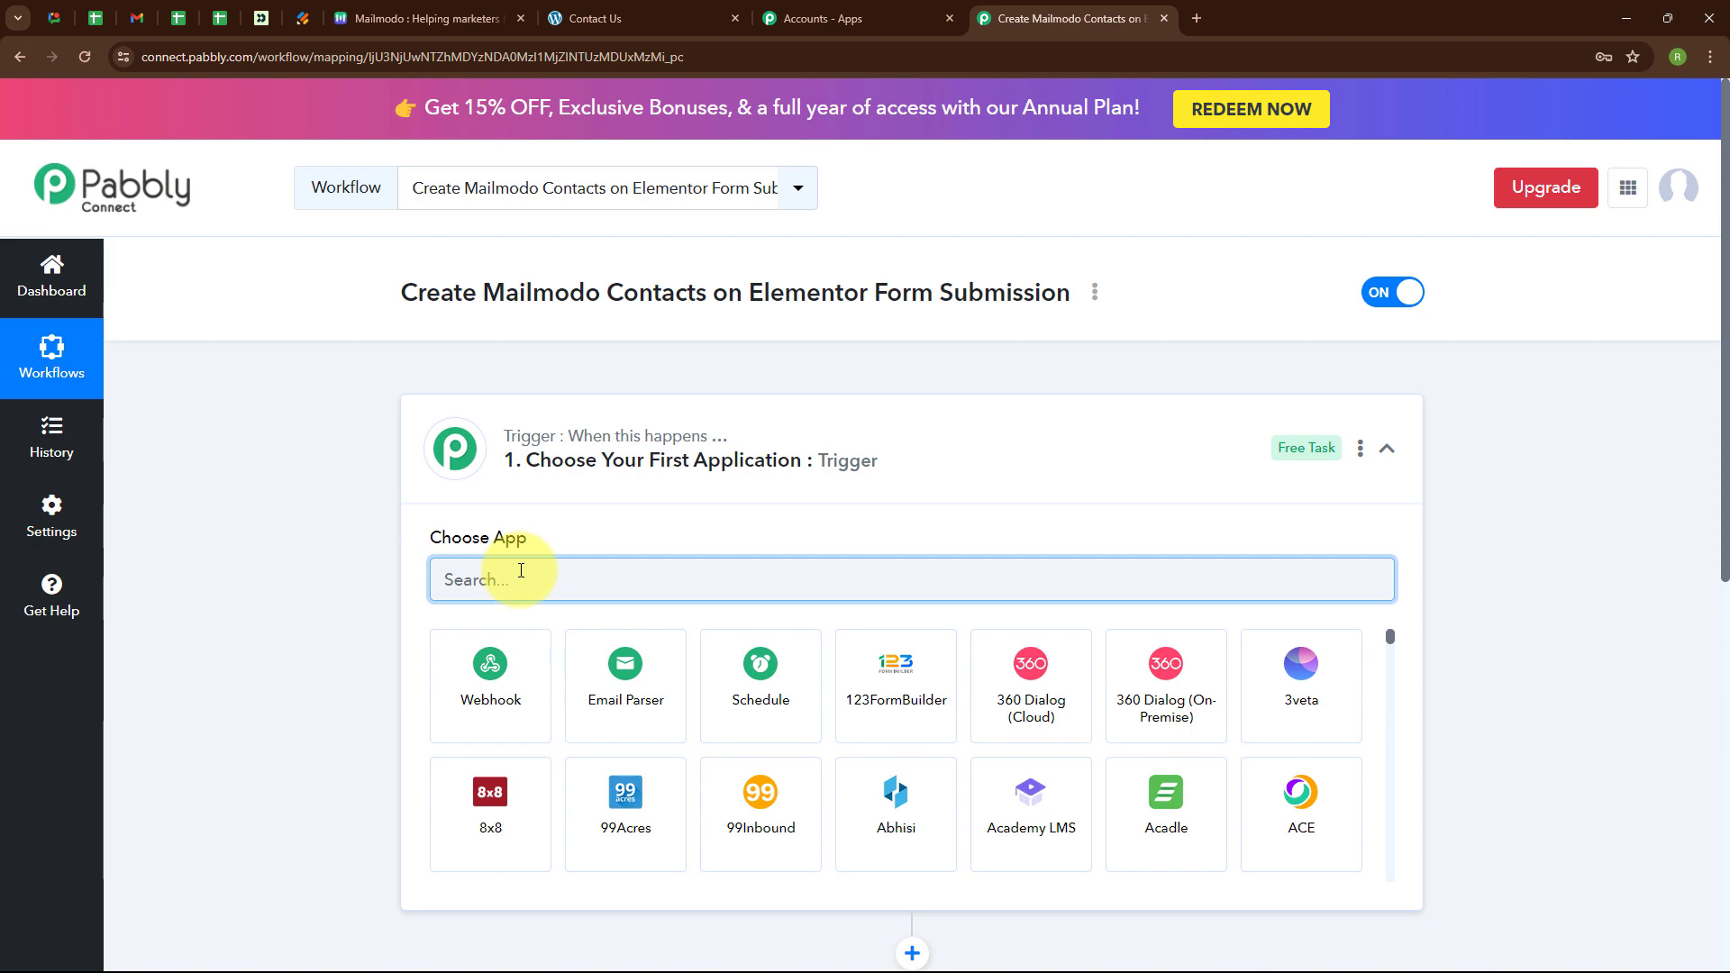
text(Ele)
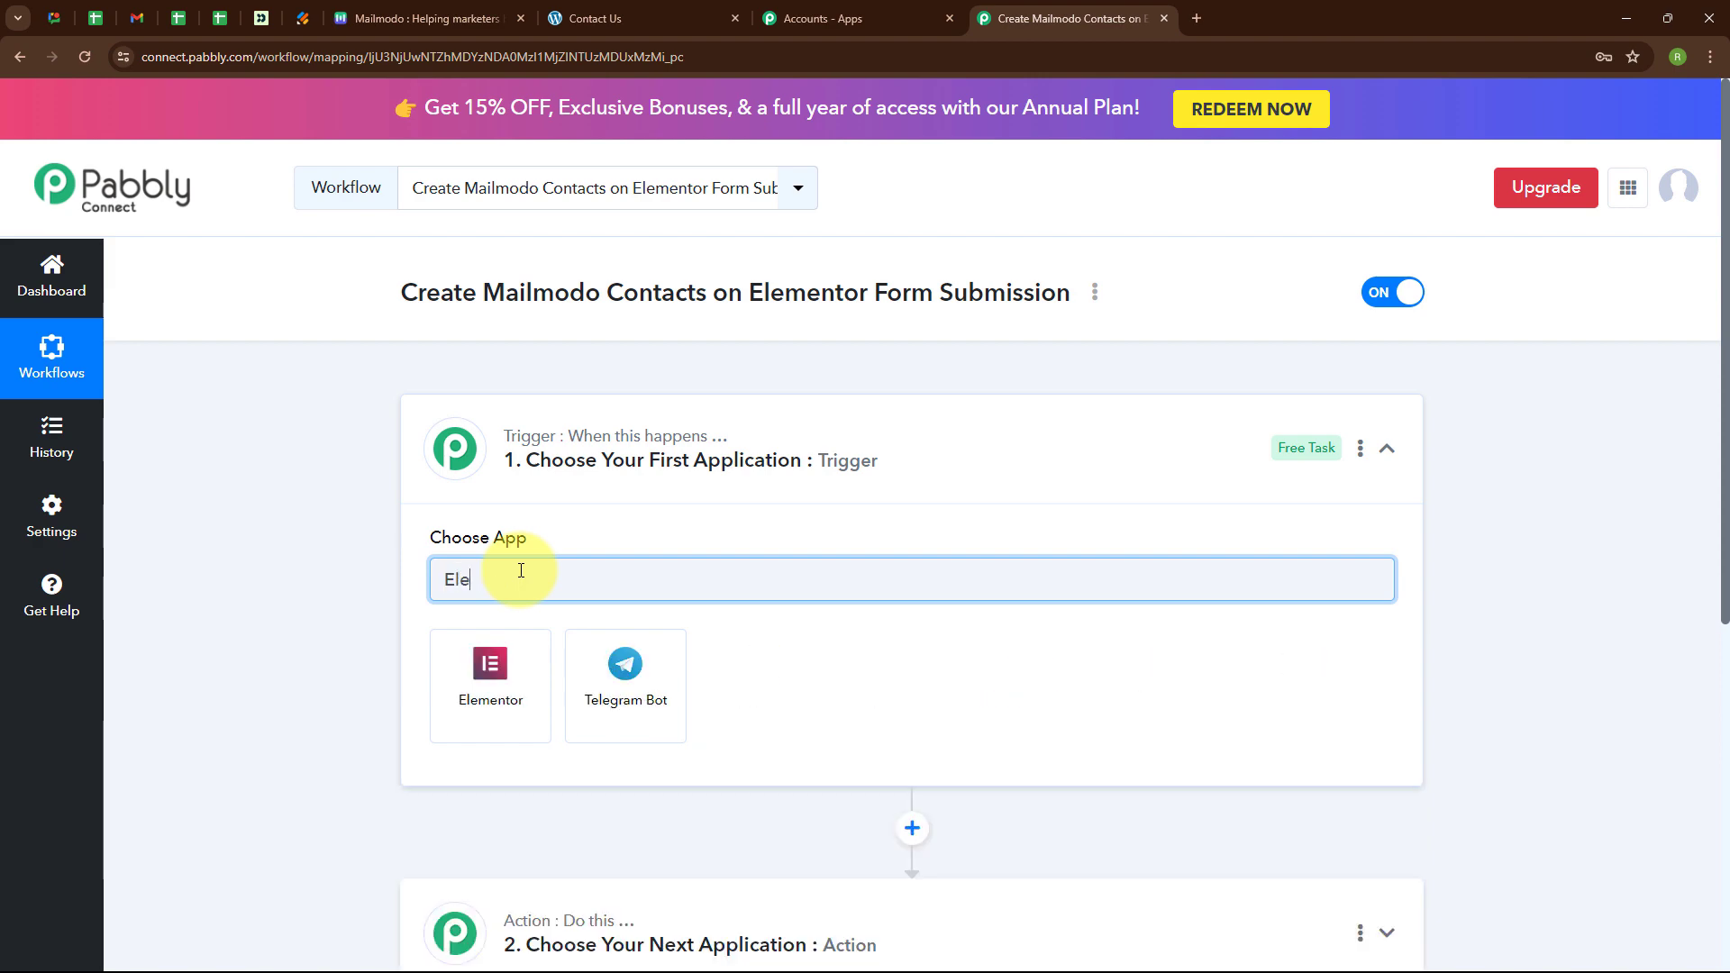
click(523, 649)
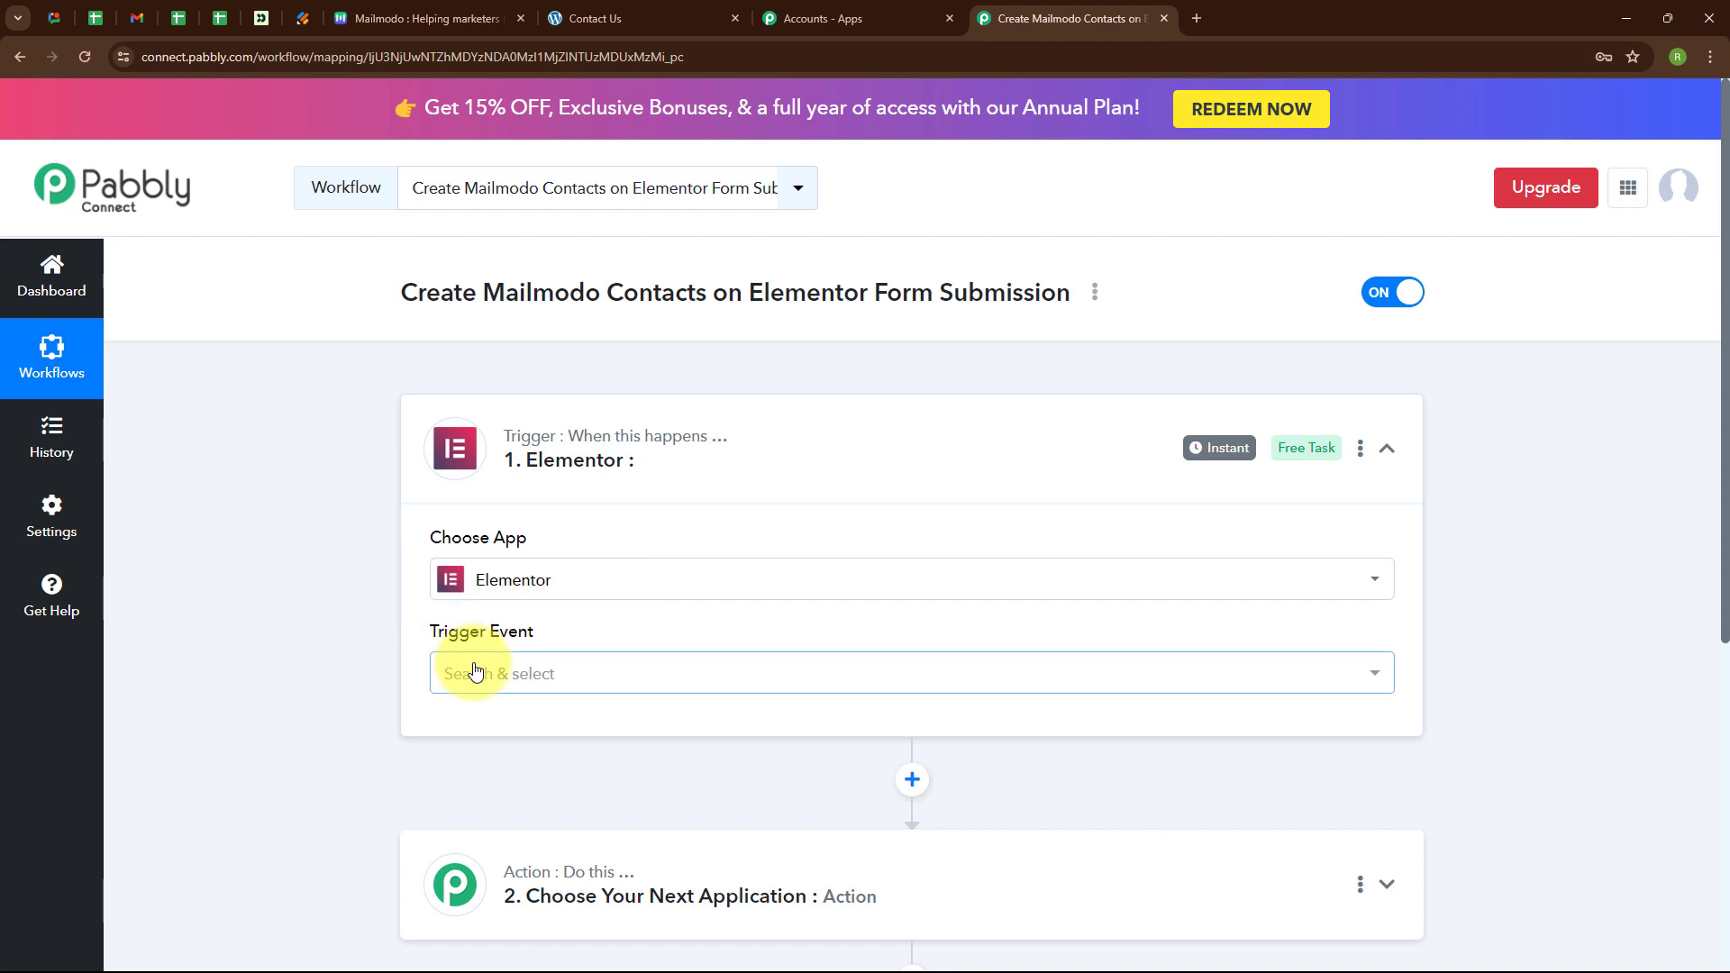
click(471, 674)
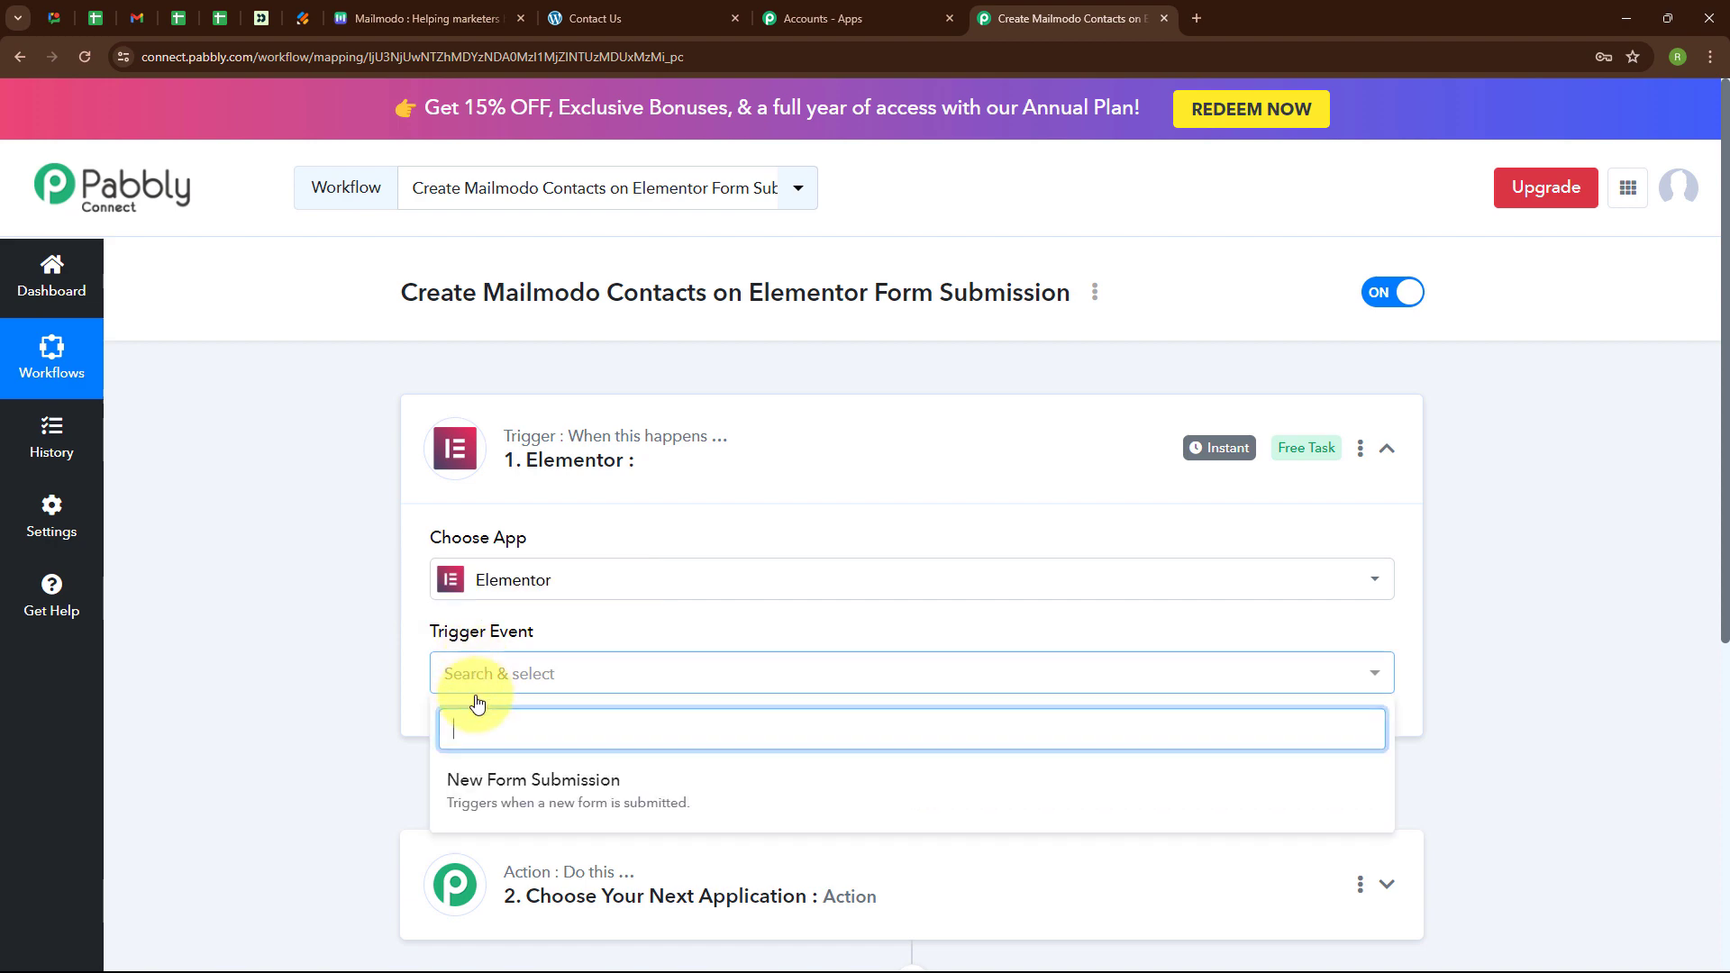
click(504, 807)
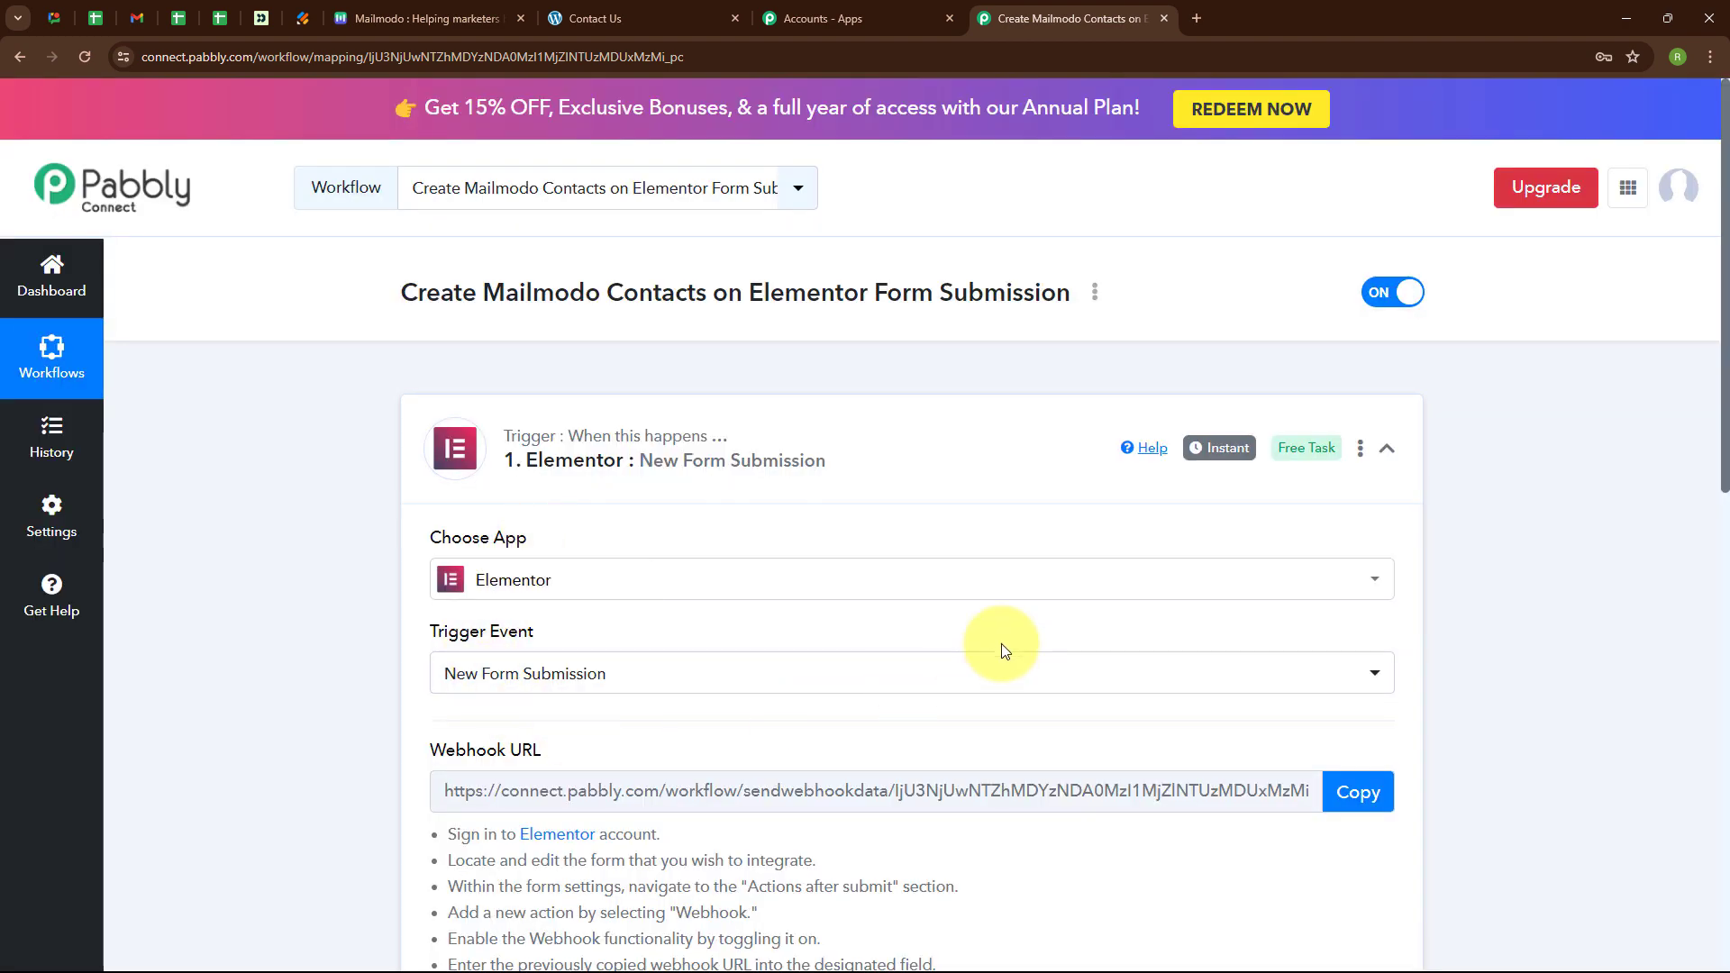
scroll(991, 645, down, 4)
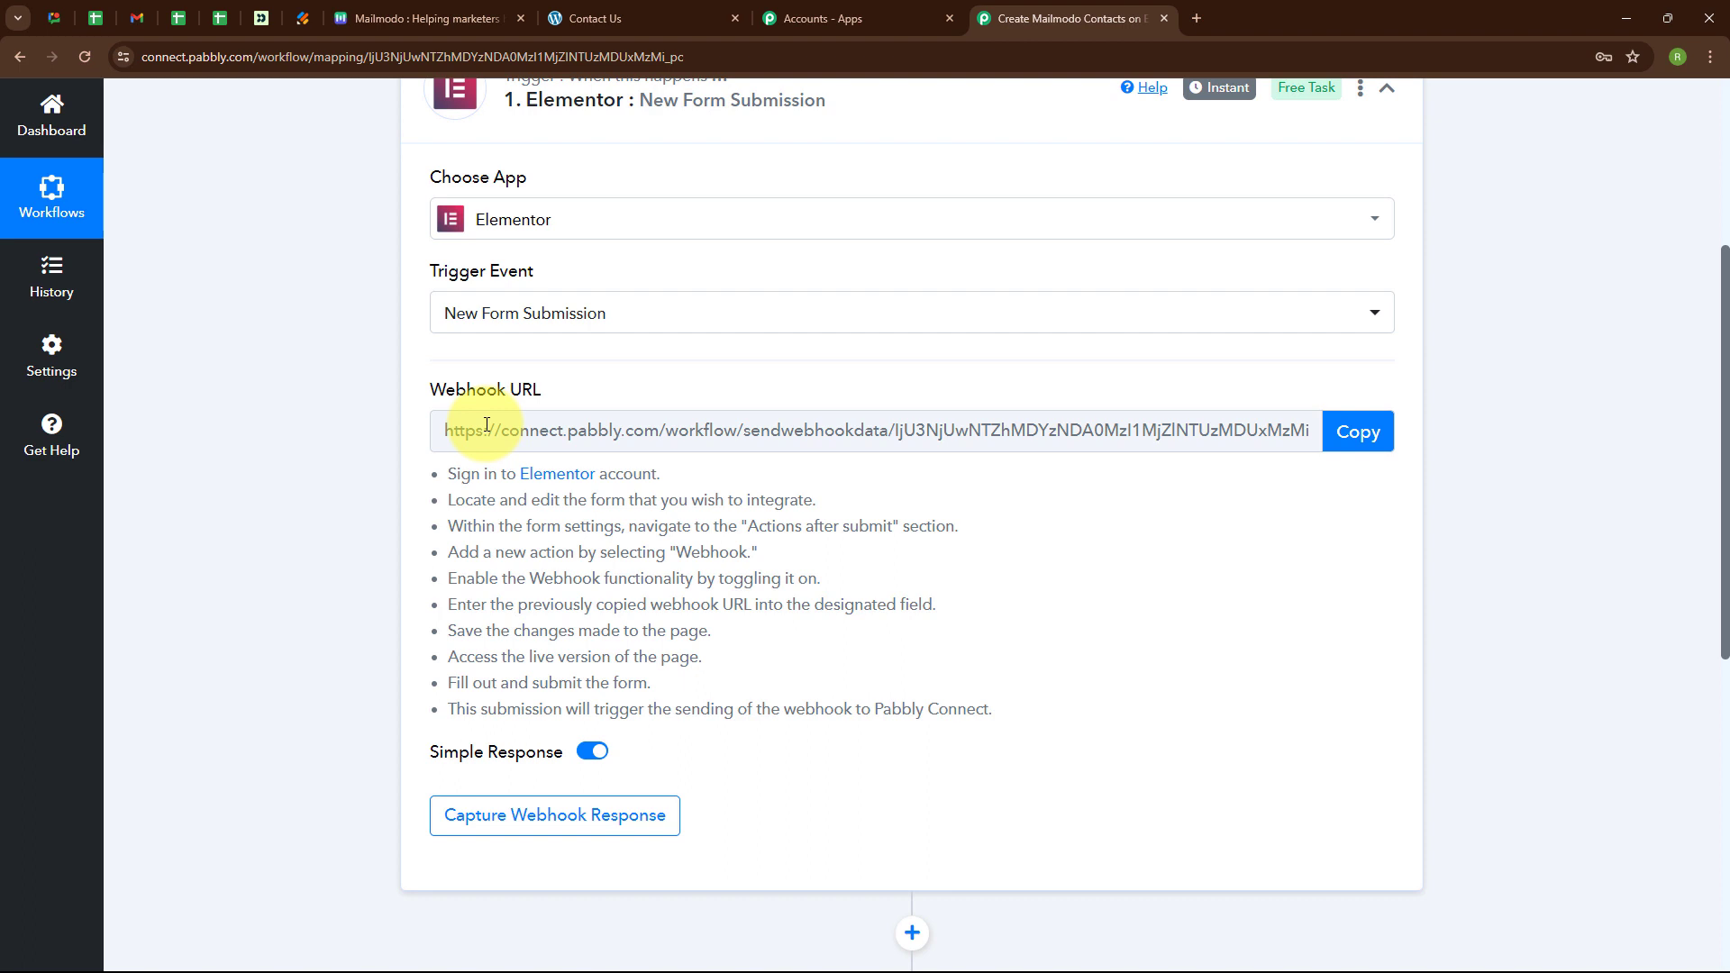
drag(451, 470, 896, 664)
Open the WordPress Contact Us page in the Elementor editor.
click(898, 664)
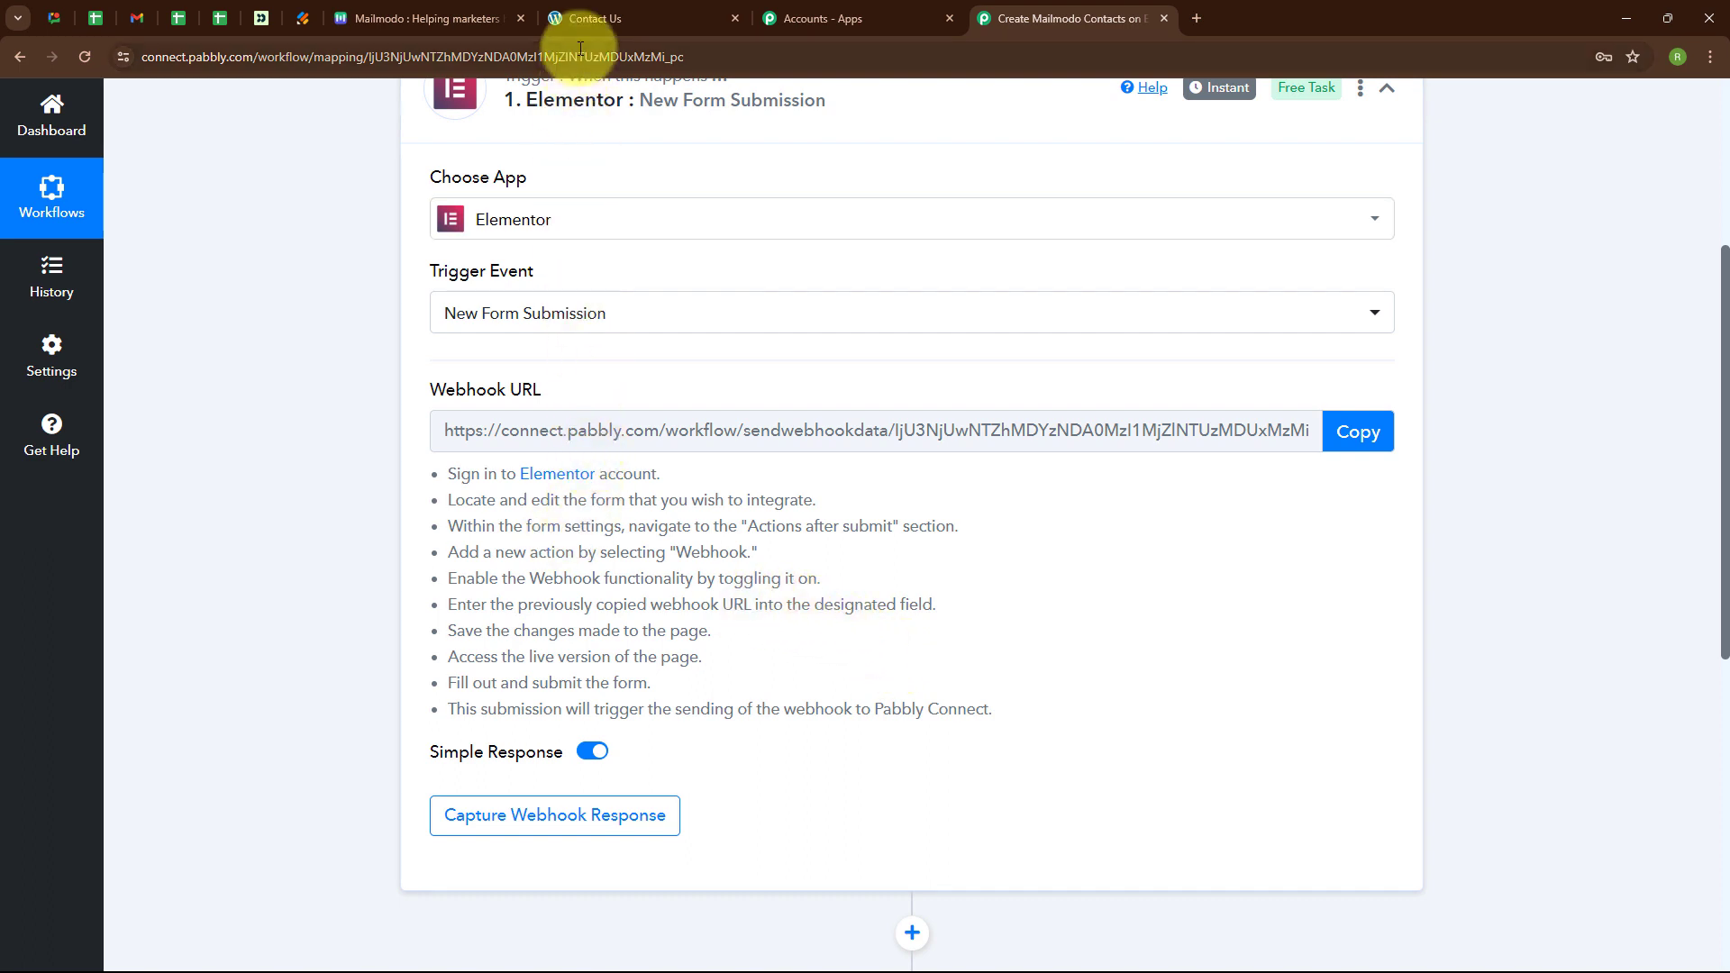
click(581, 16)
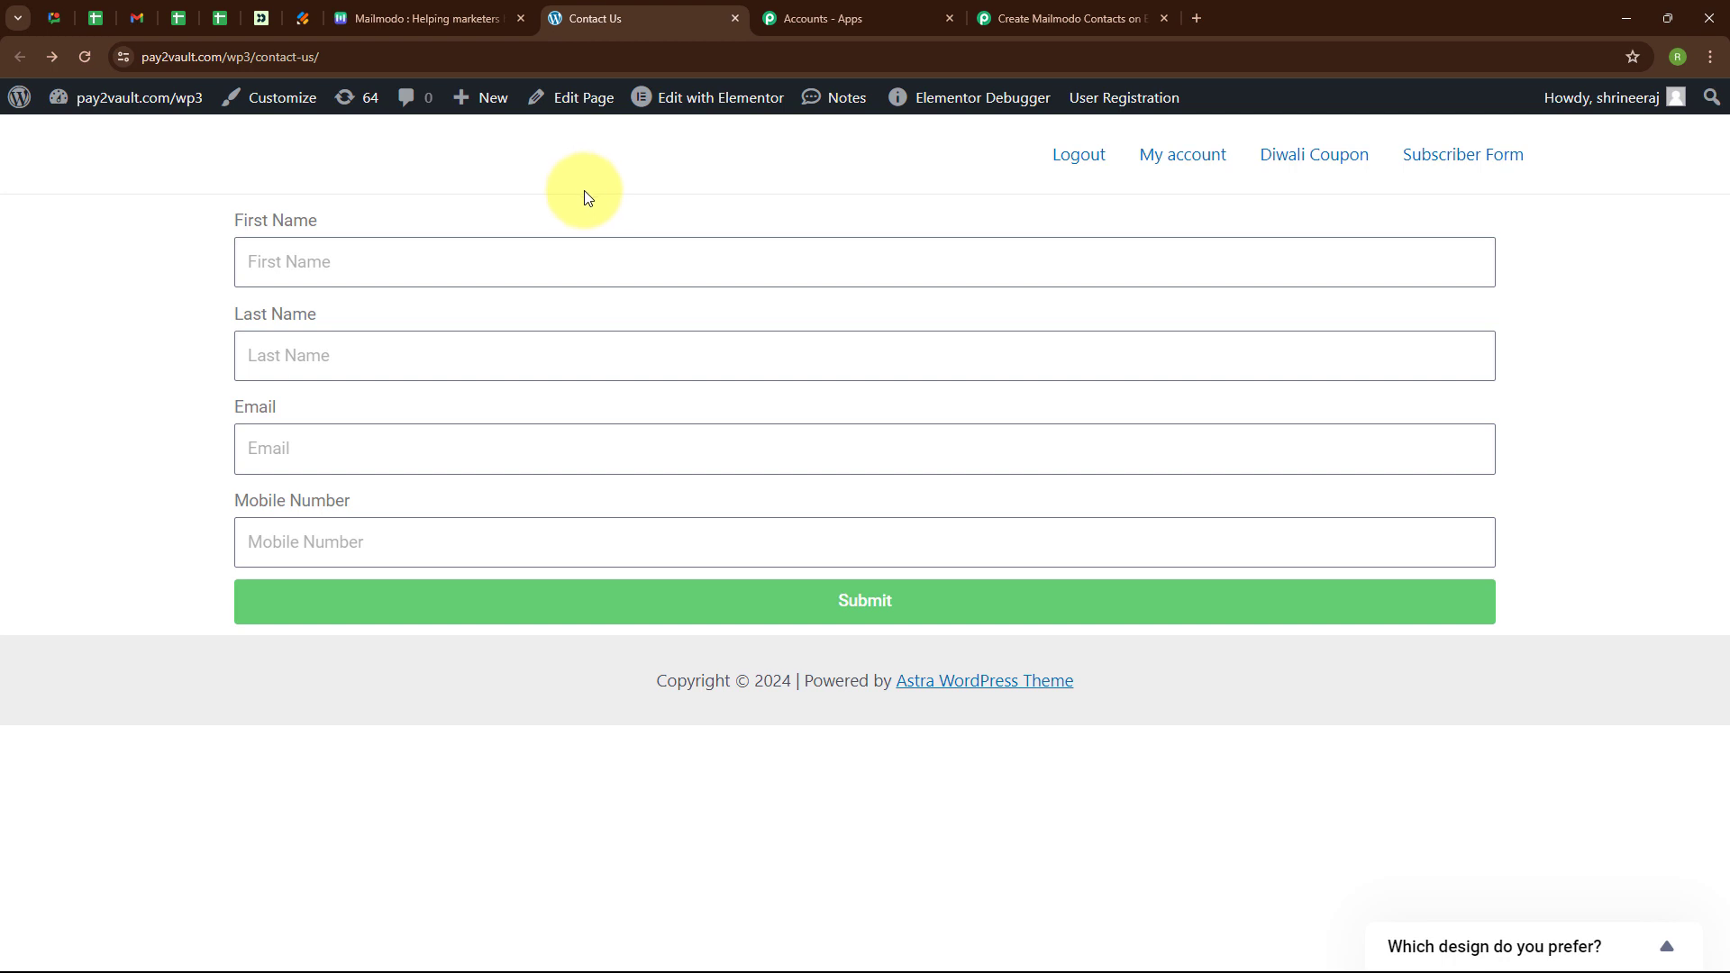
click(716, 100)
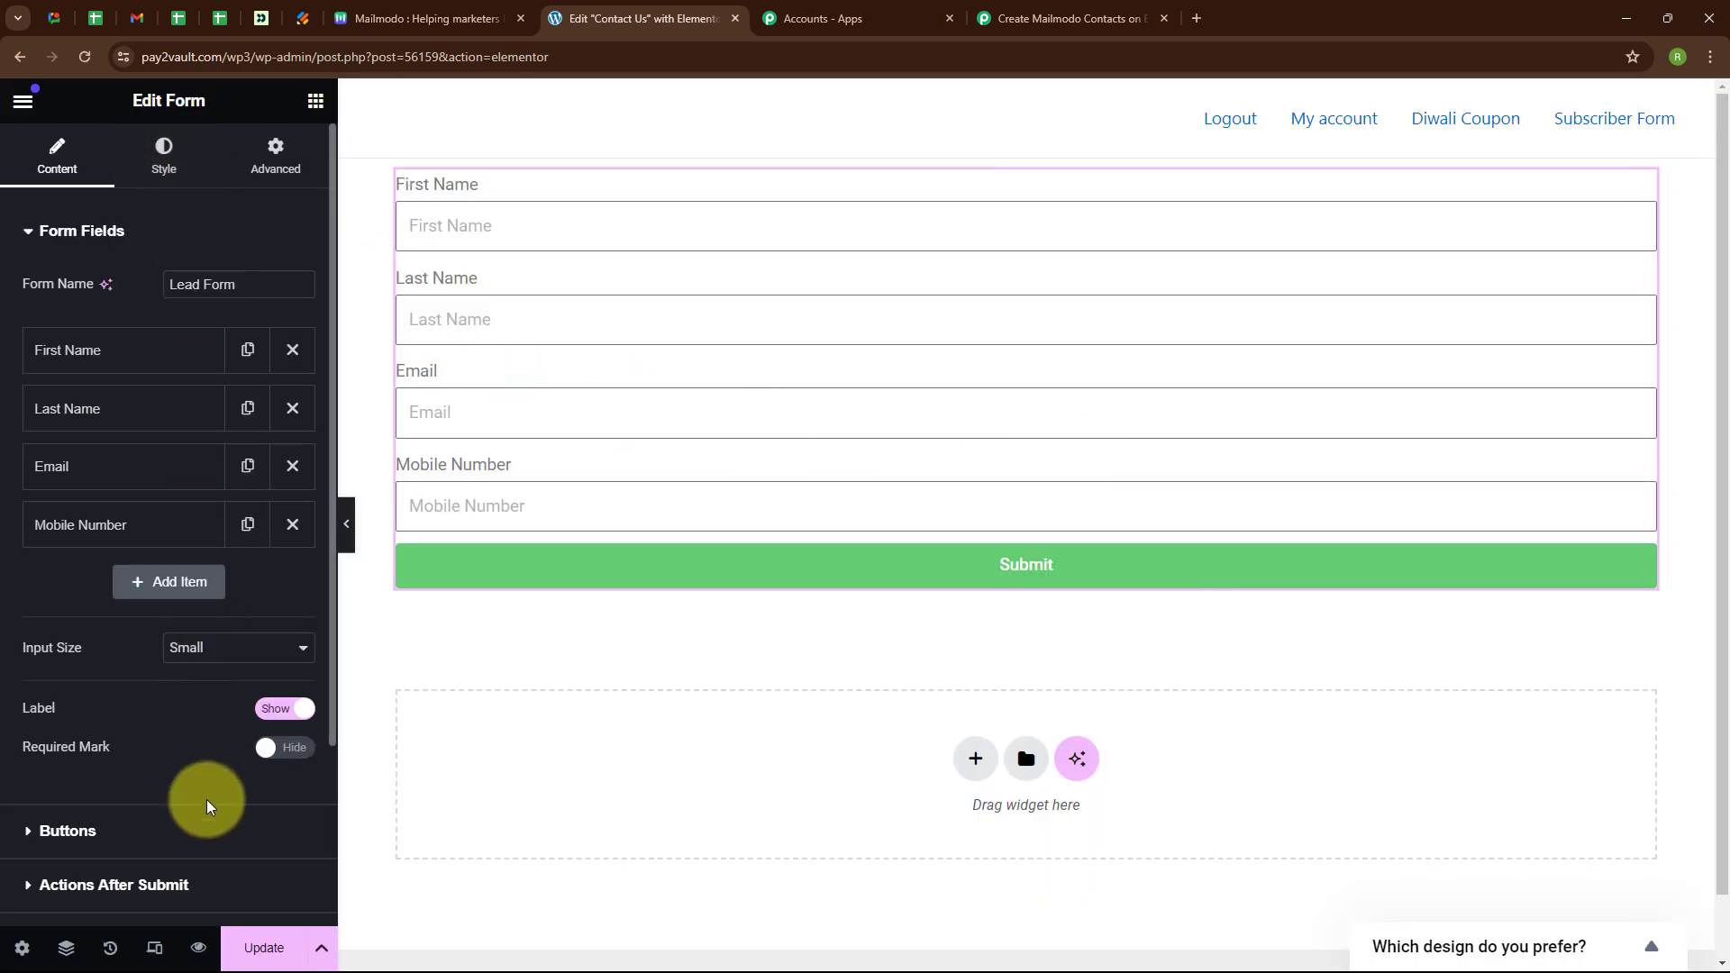
Add Webhook as an action after submit on the form and expand its settings.
scroll(206, 805, down, 1)
click(74, 795)
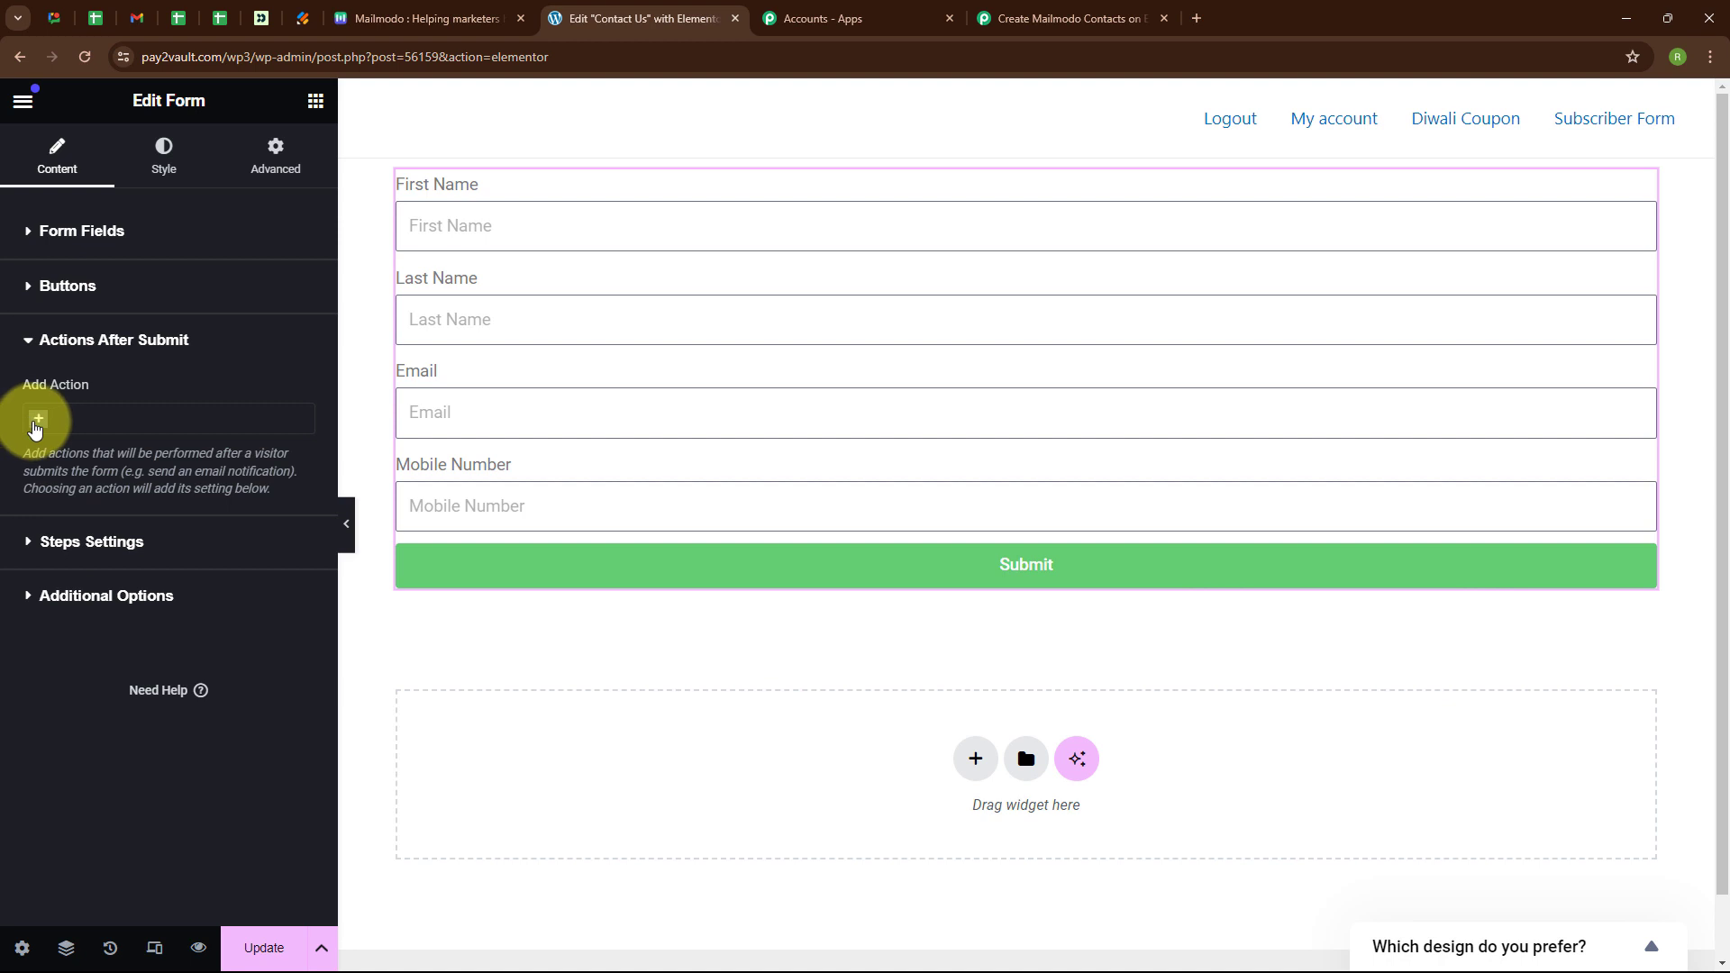
click(37, 422)
scroll(193, 541, down, 3)
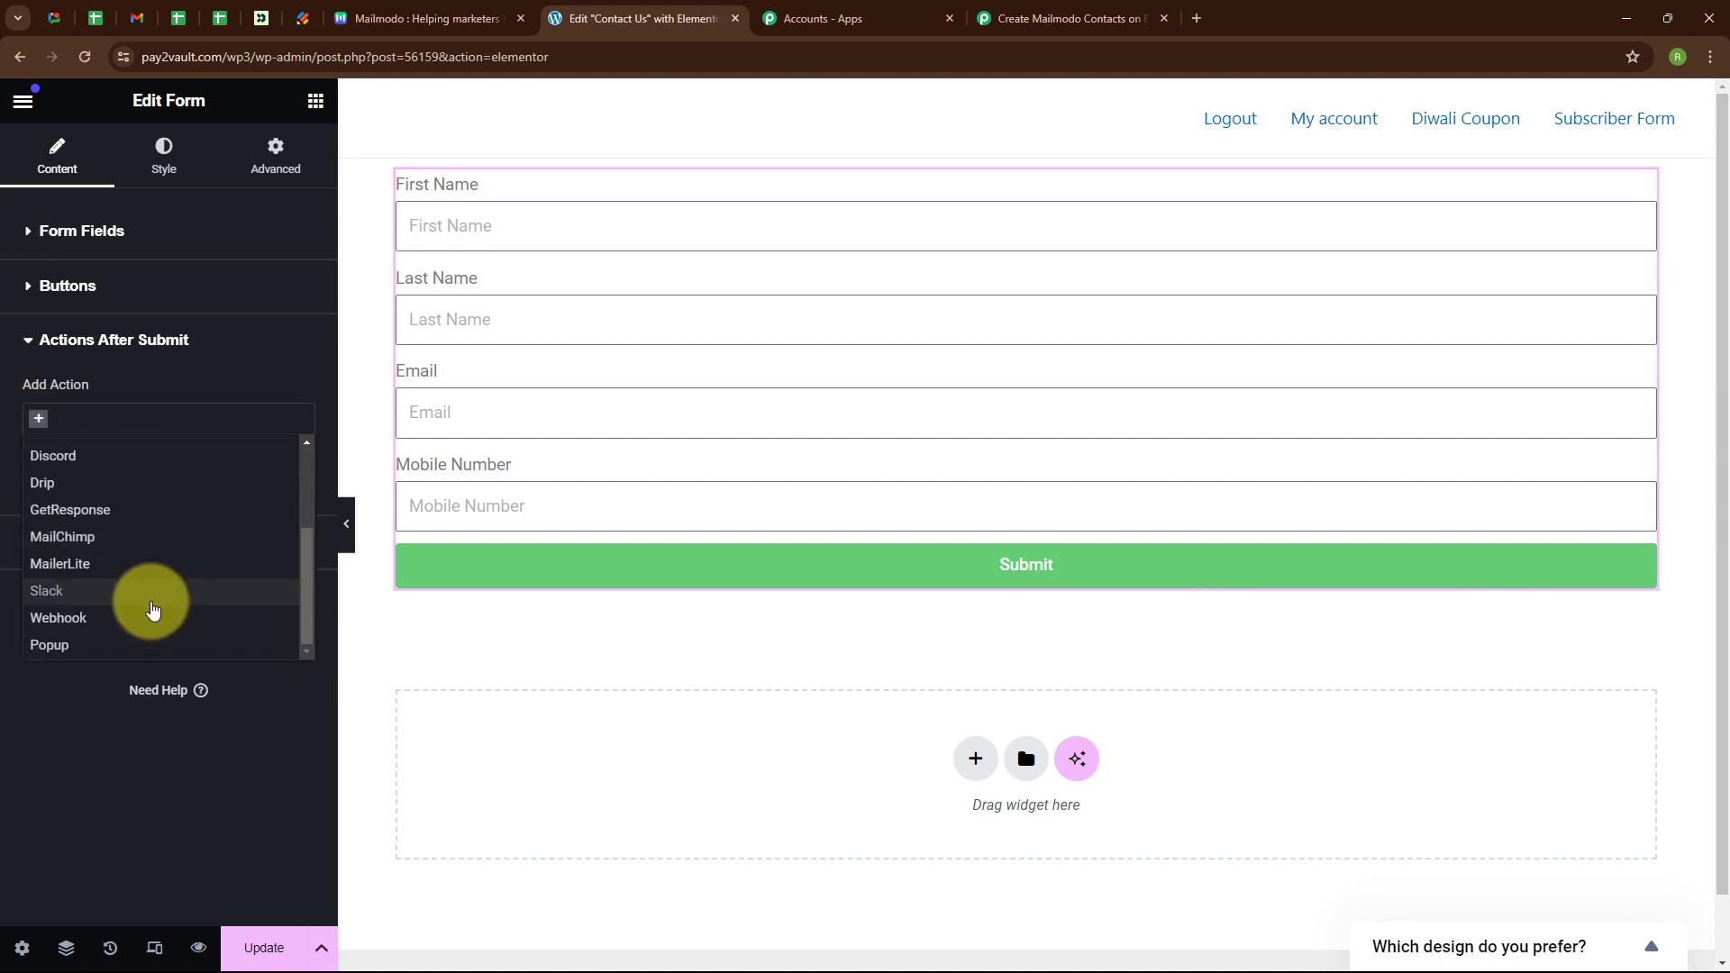
click(151, 617)
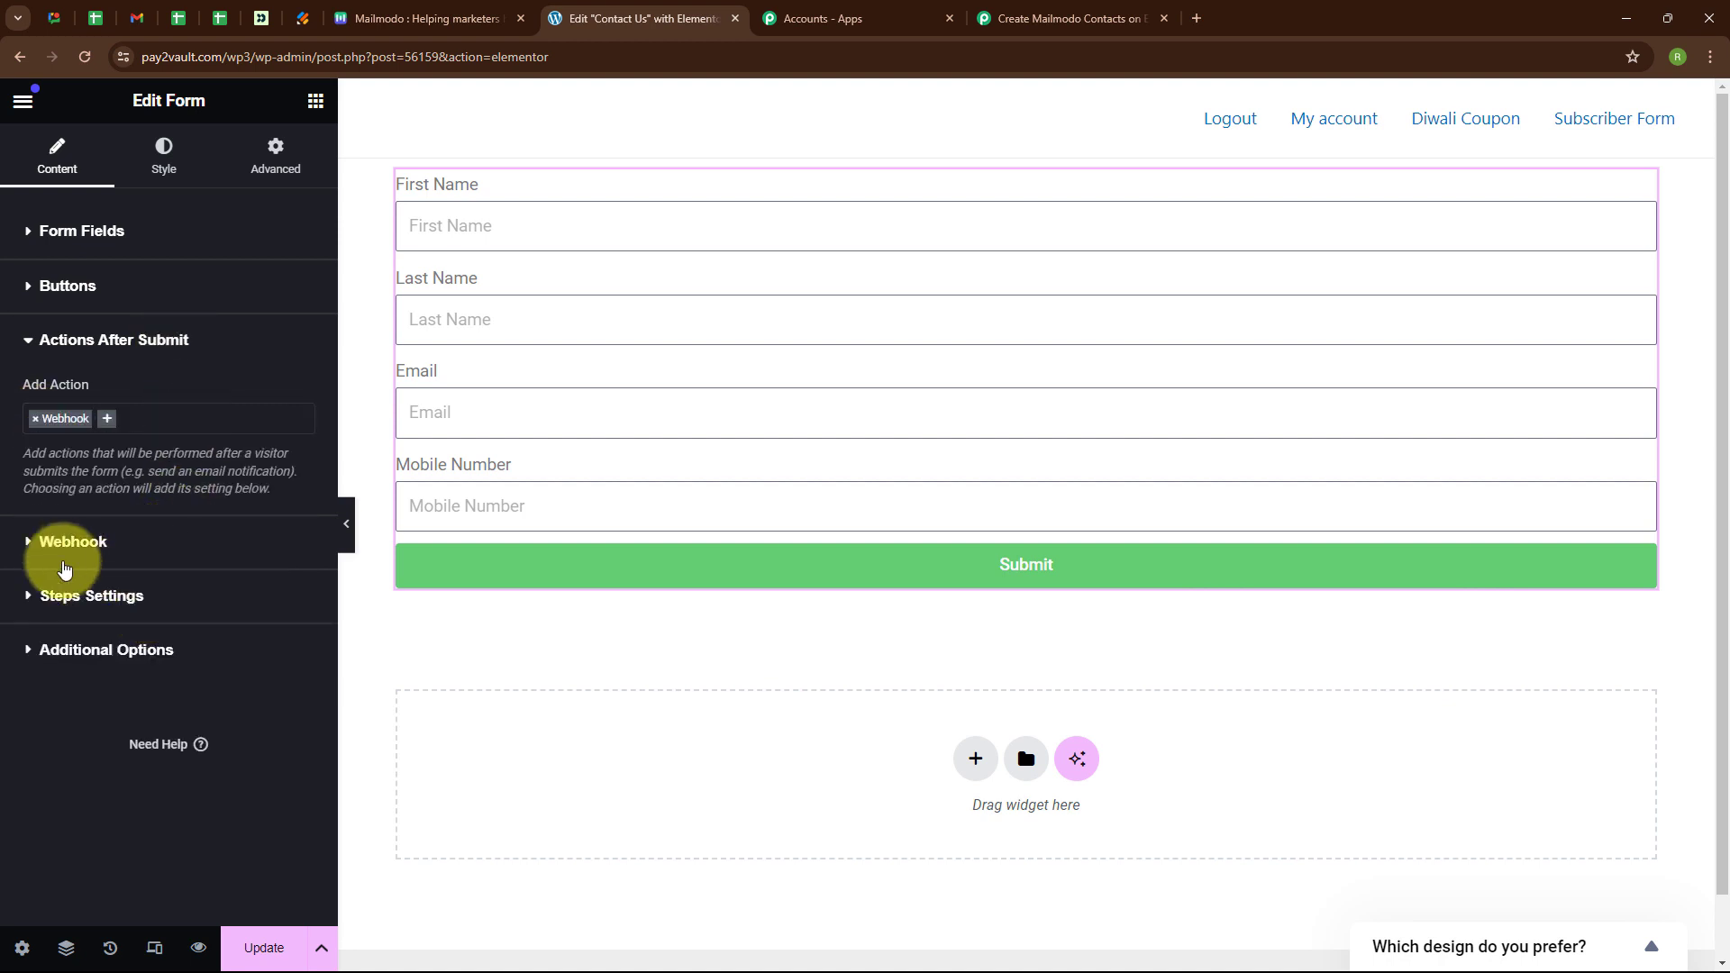
click(54, 544)
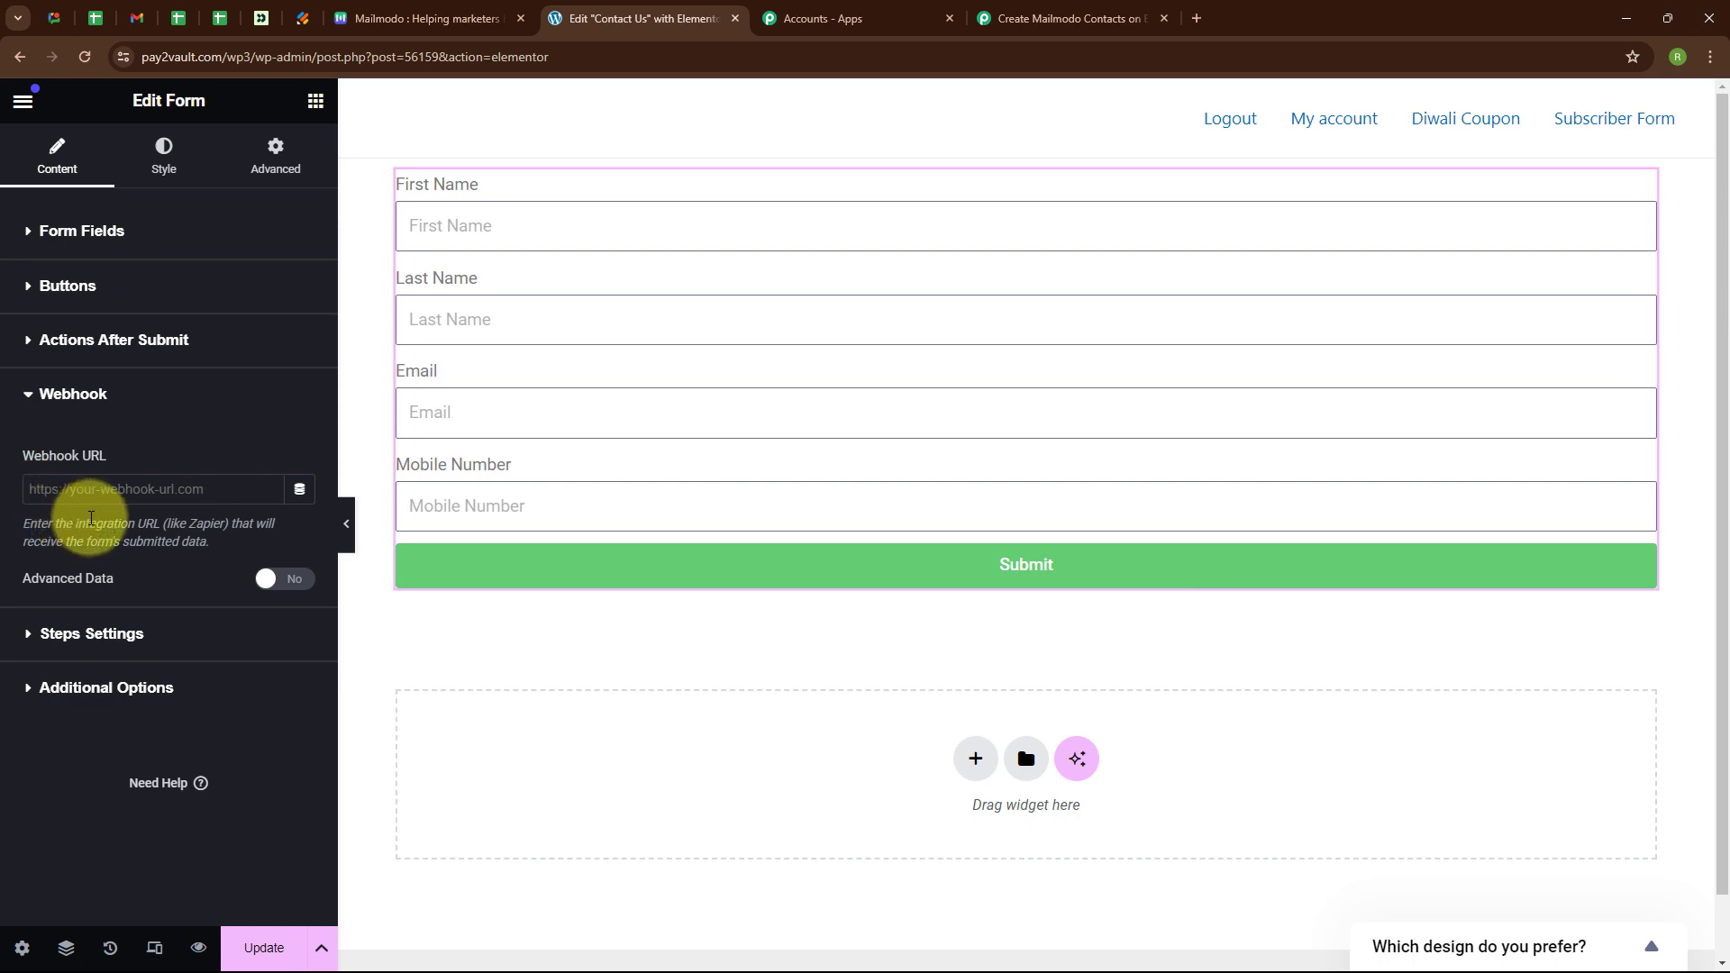
click(991, 9)
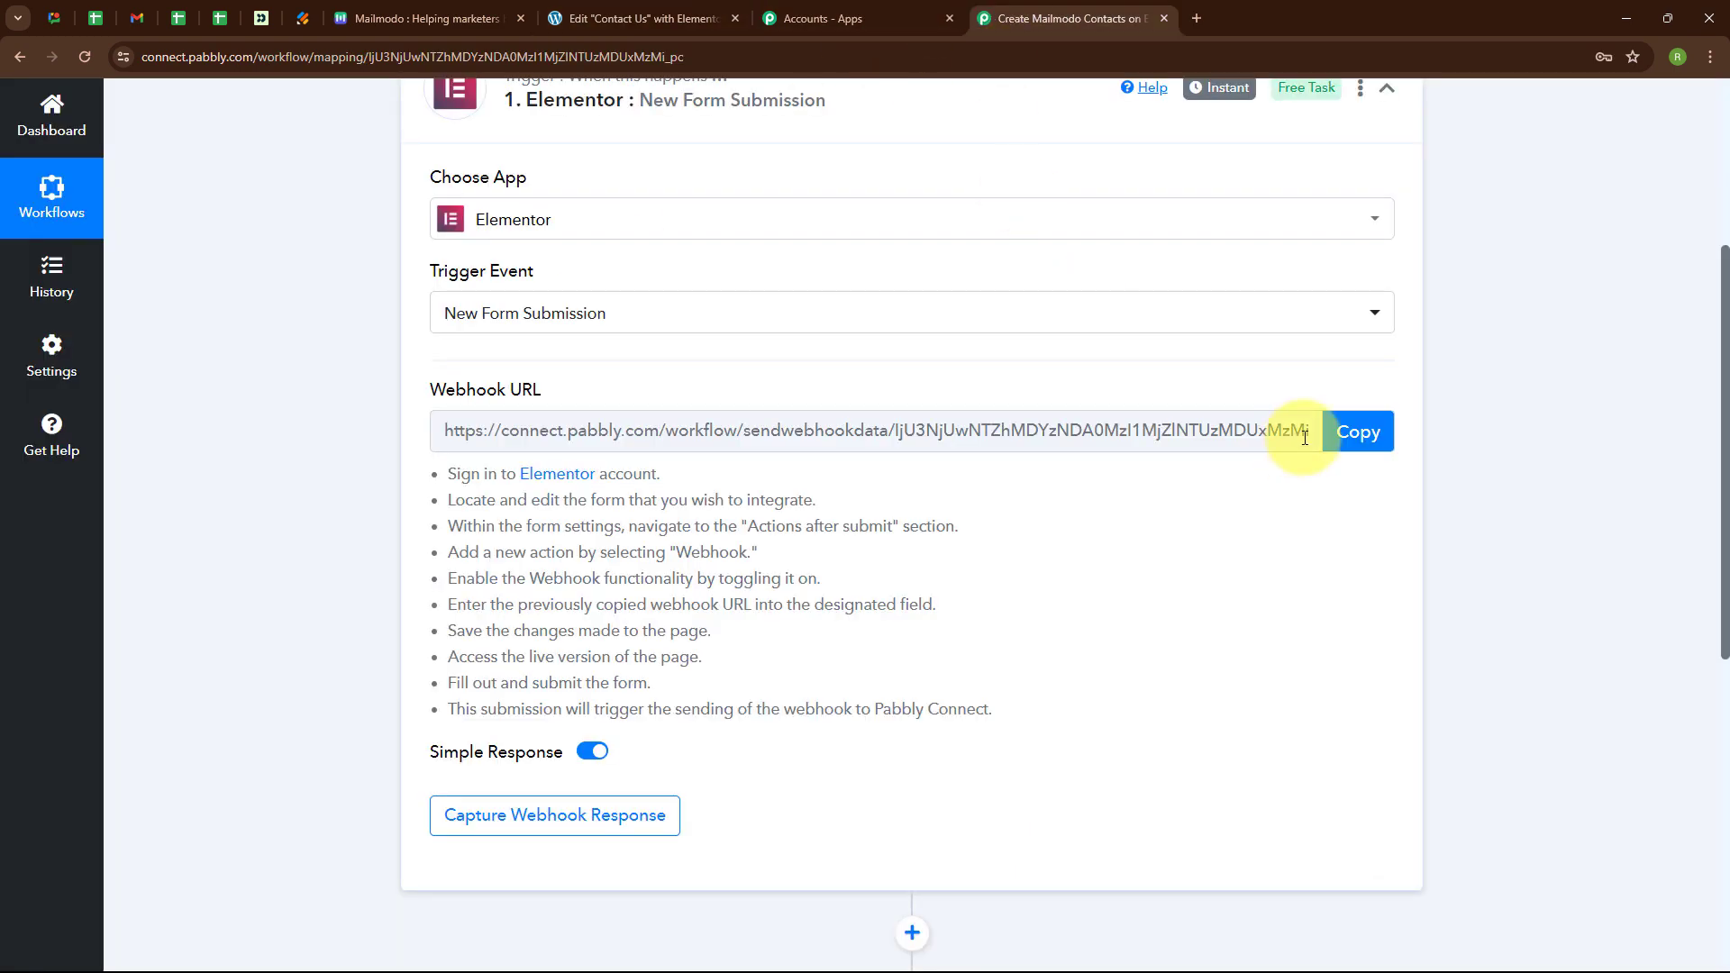
Paste Pabbly's webhook URL into Elementor's Webhook URL field, preview the page, and close the editor.
click(1358, 436)
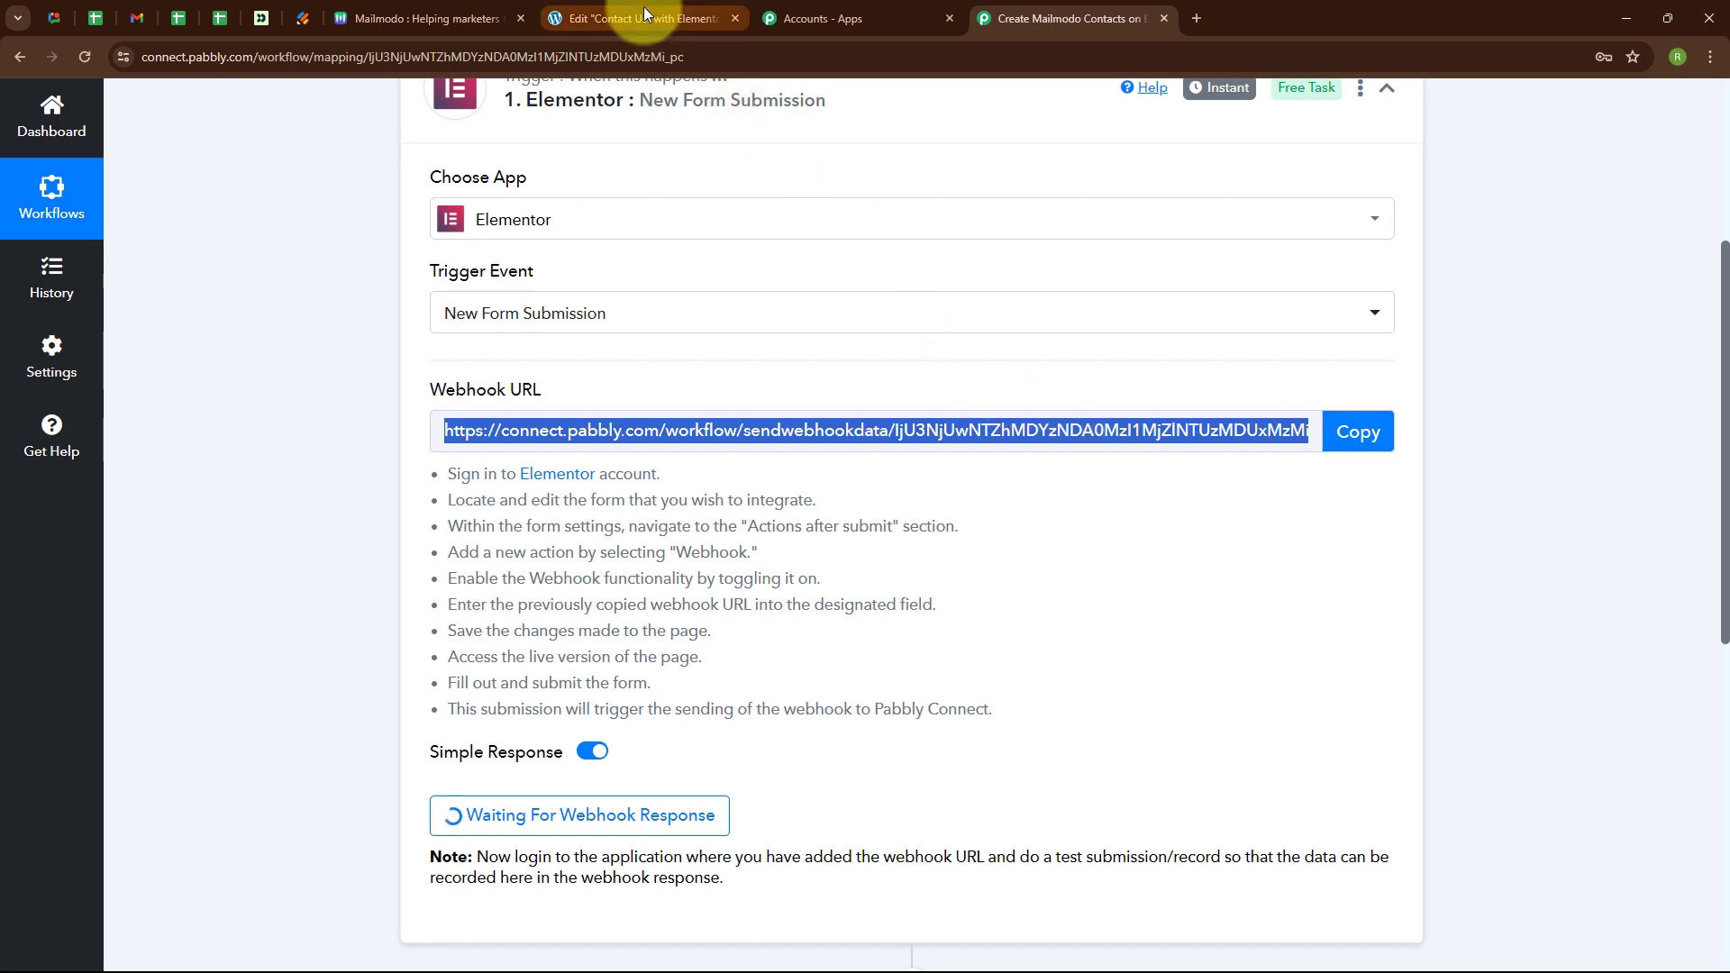
click(644, 7)
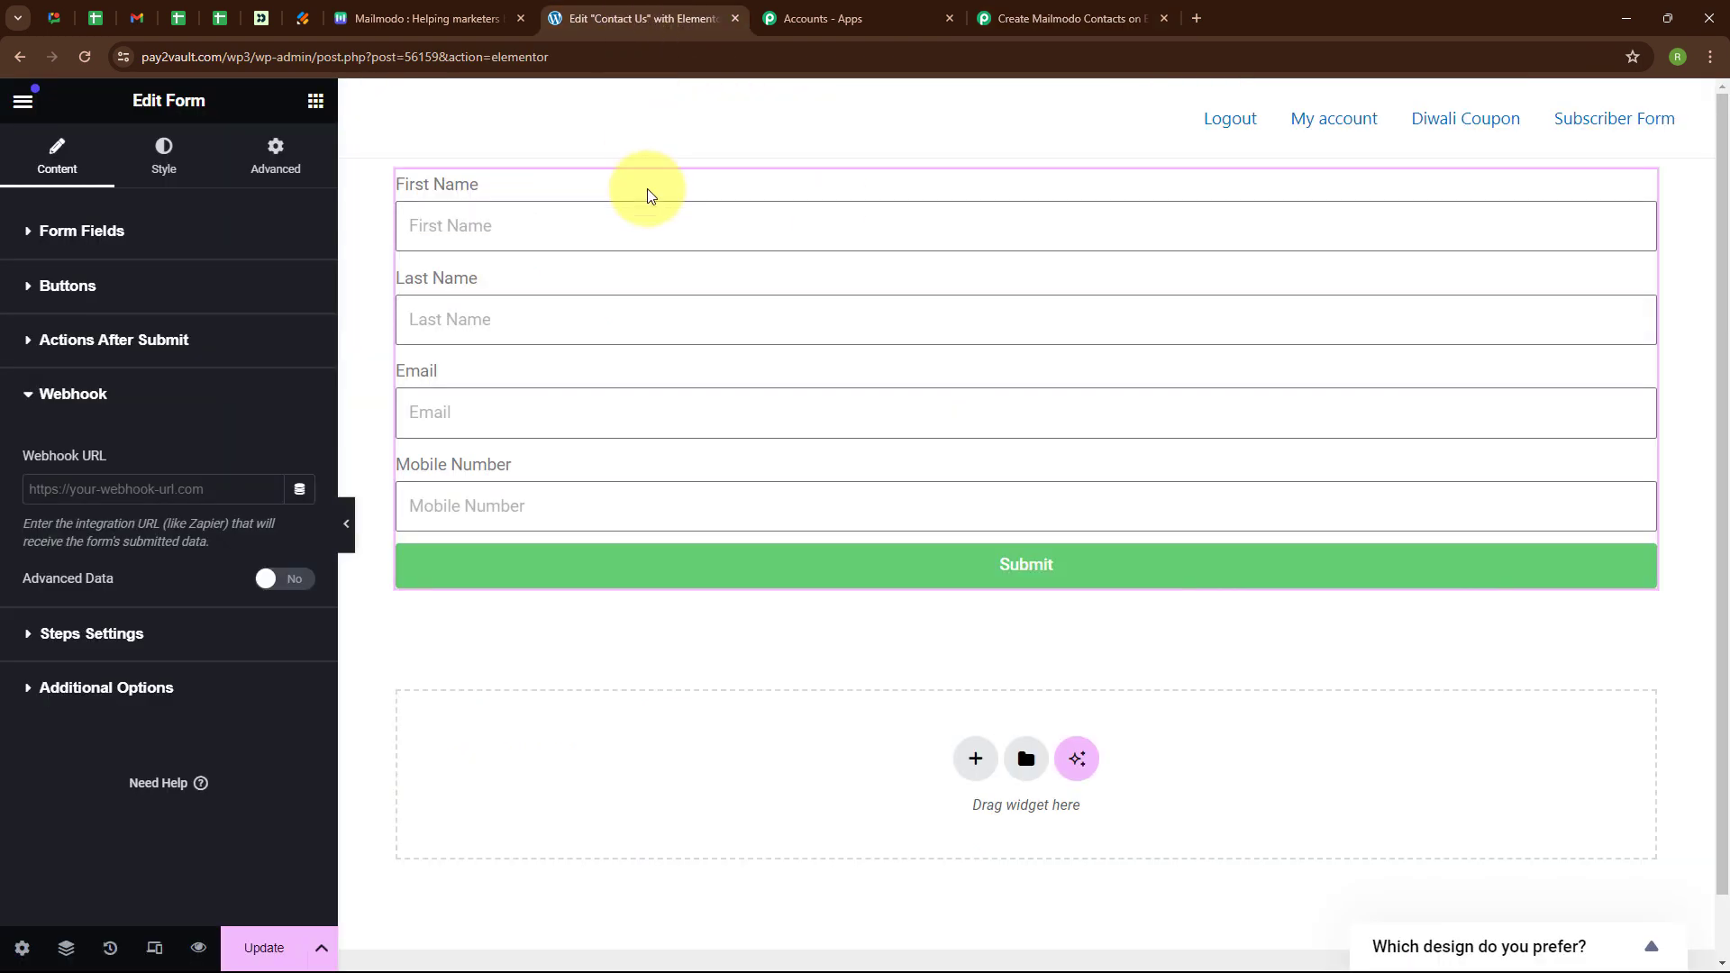
click(72, 489)
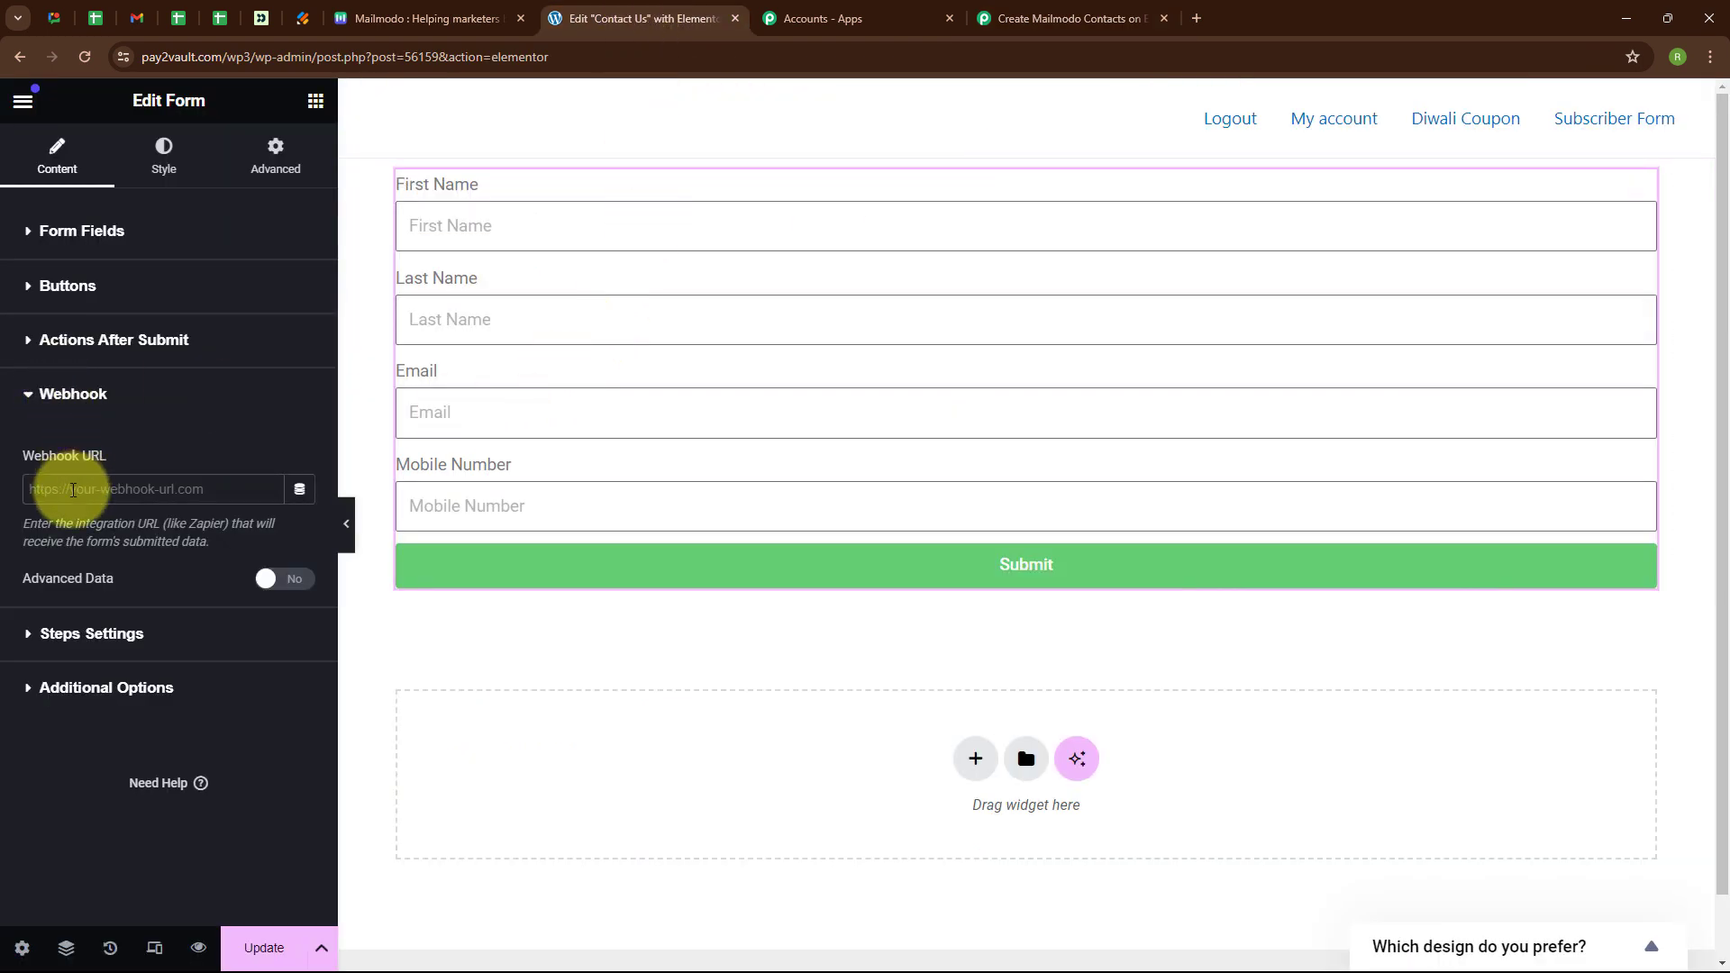
key(ctrl+v)
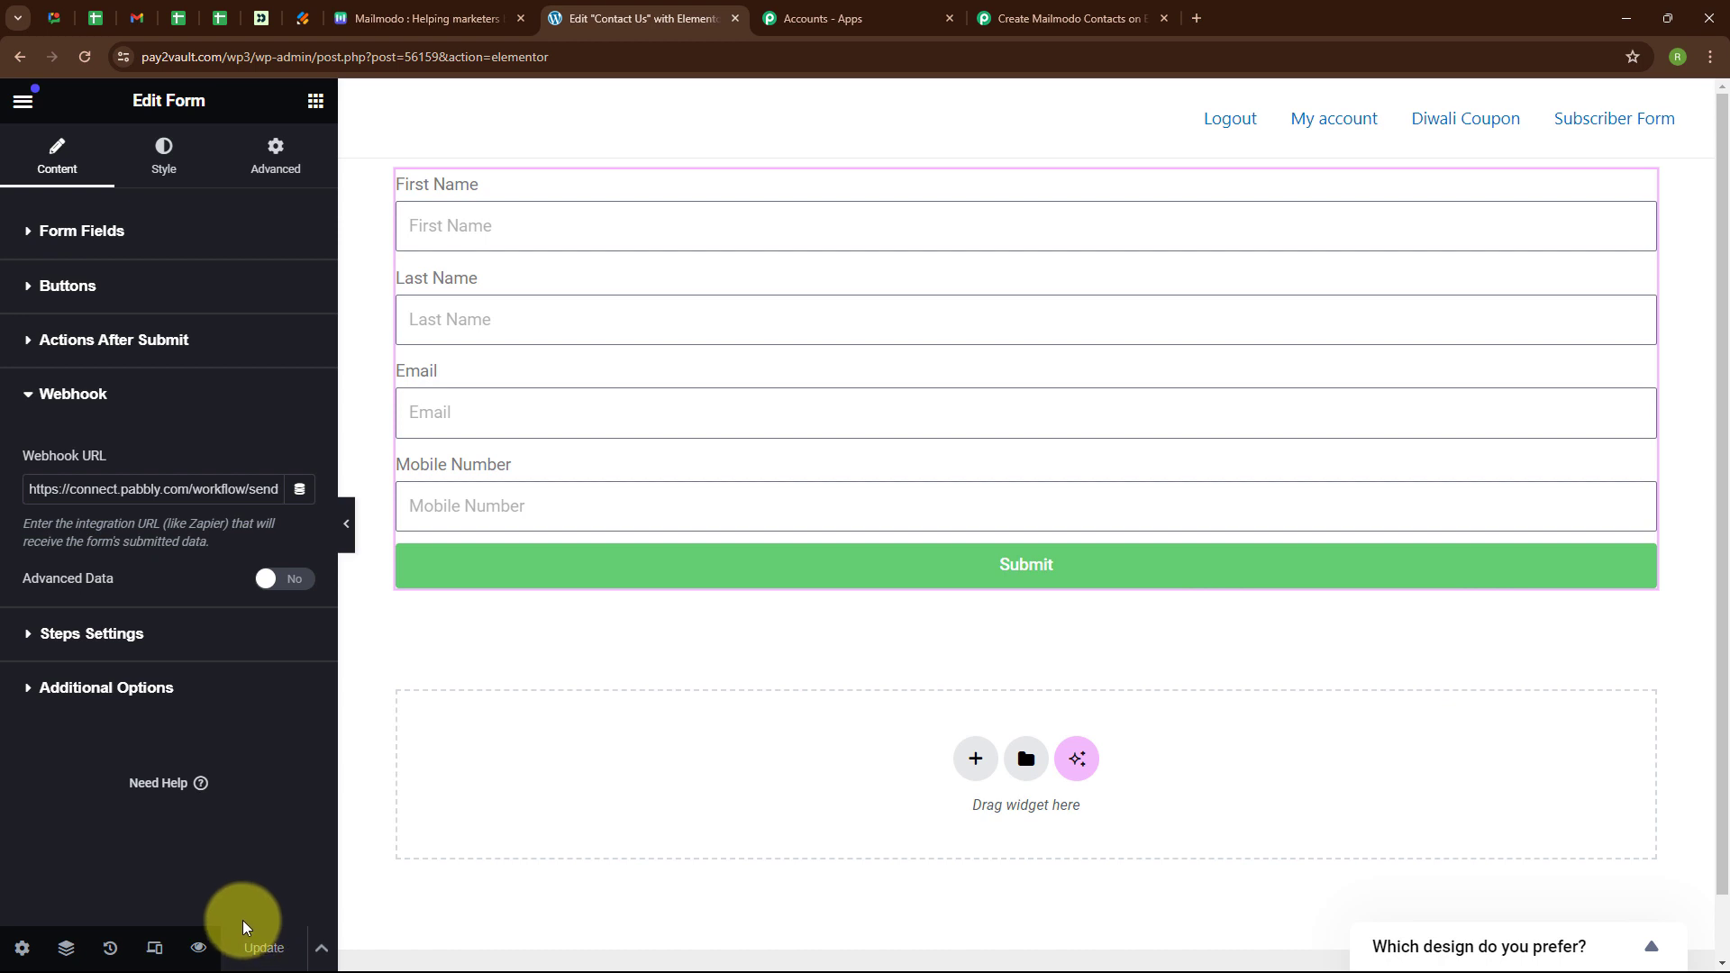
click(196, 949)
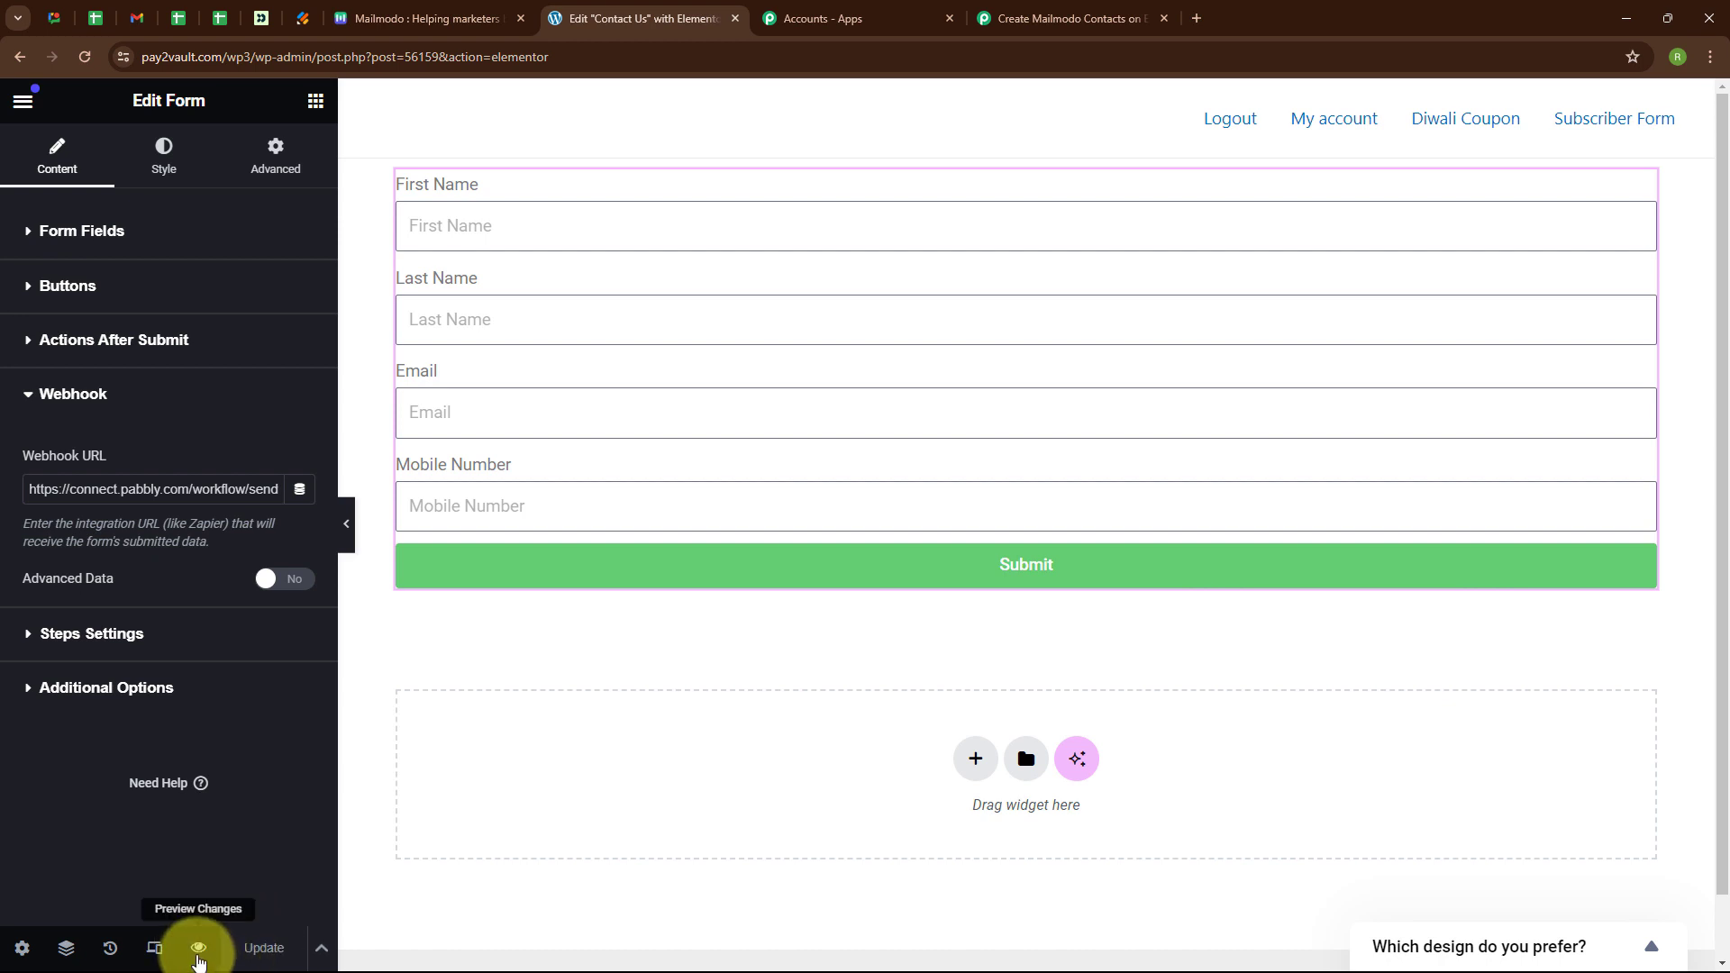
middle_click(645, 9)
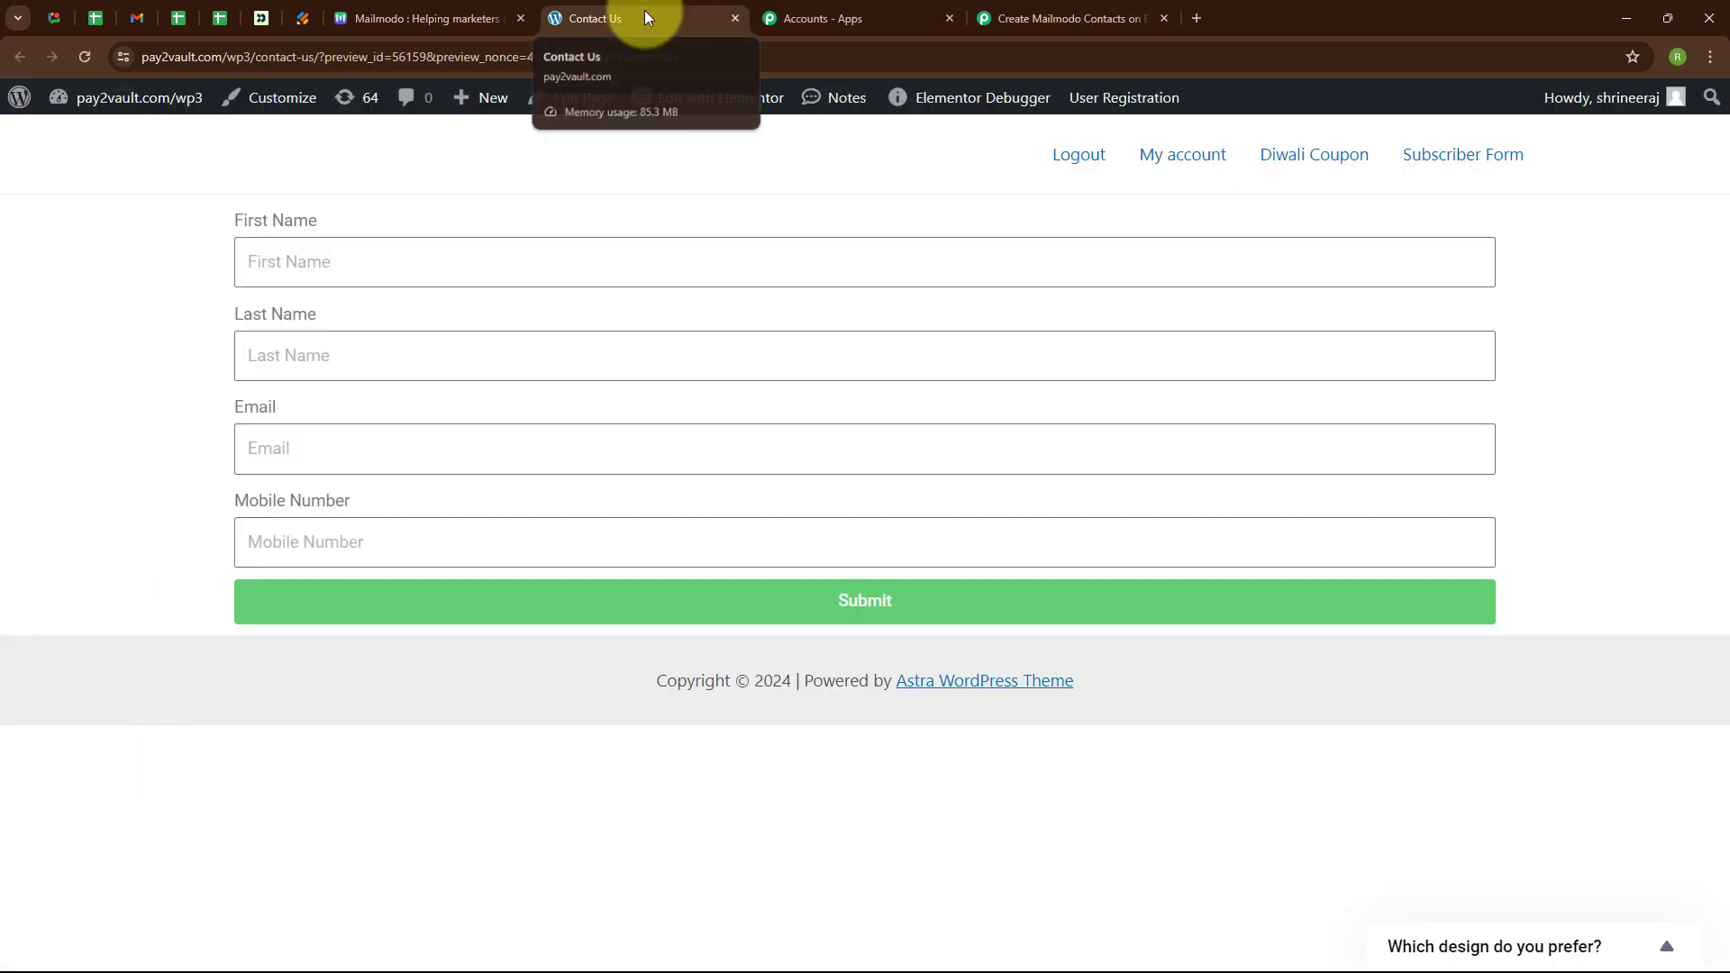
Set Pabbly to capture the webhook response, then go to the Contact Us form page.
click(1010, 7)
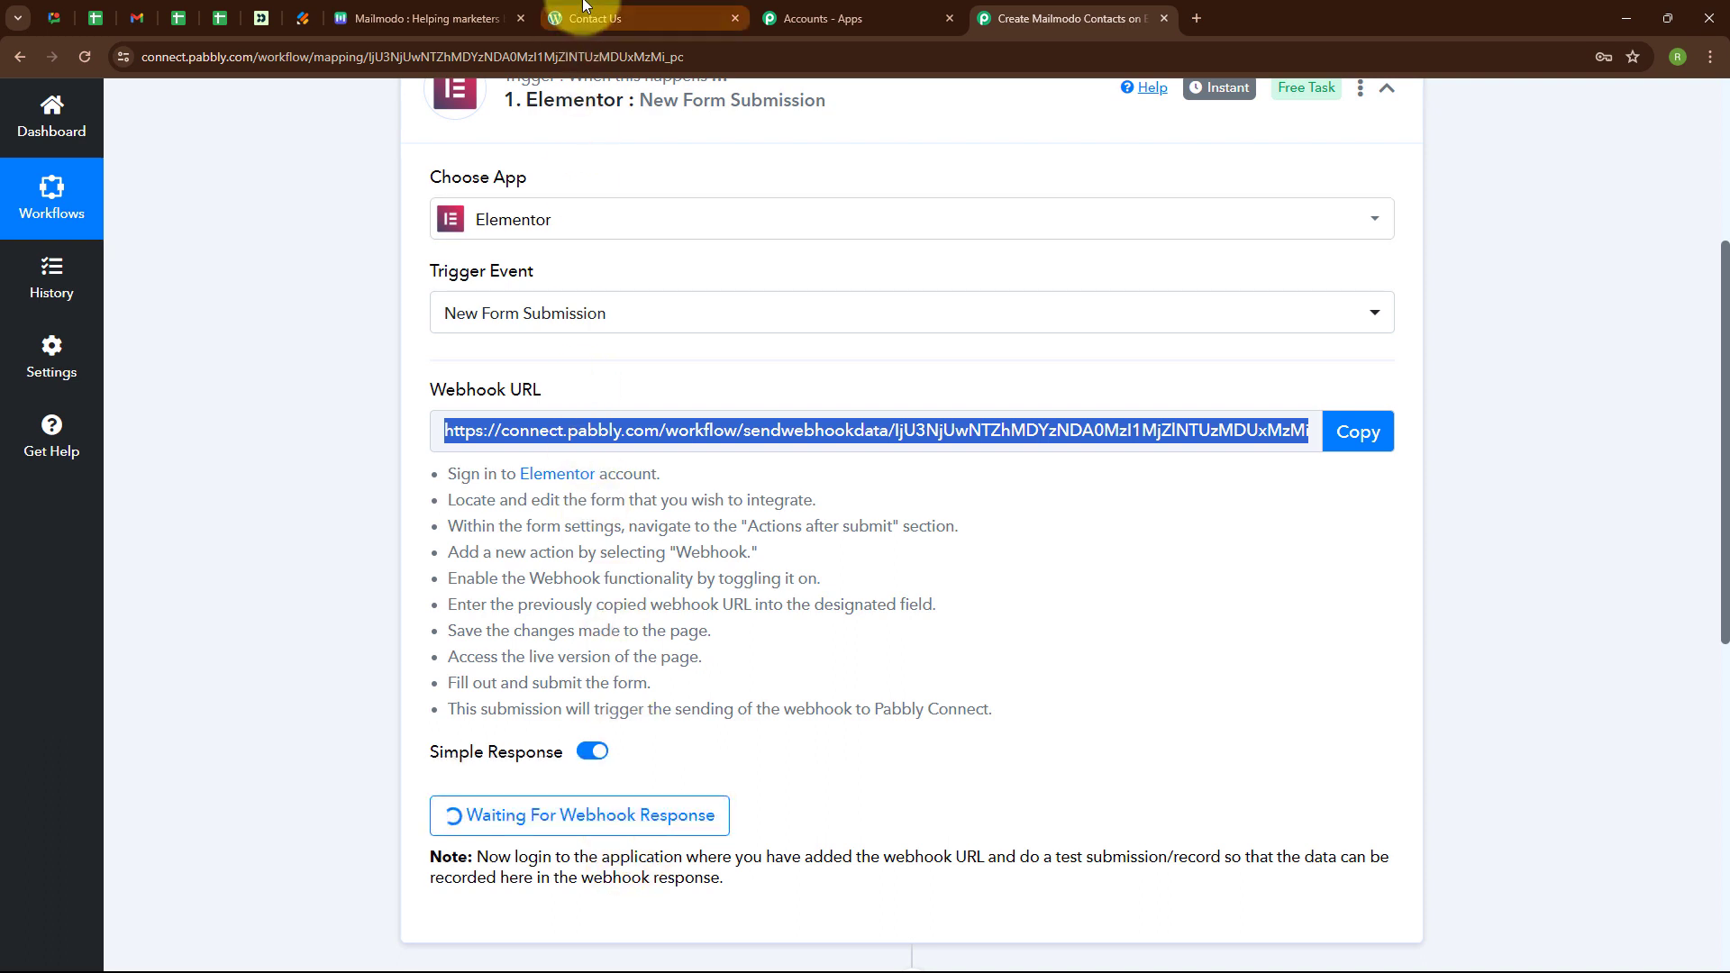
click(712, 18)
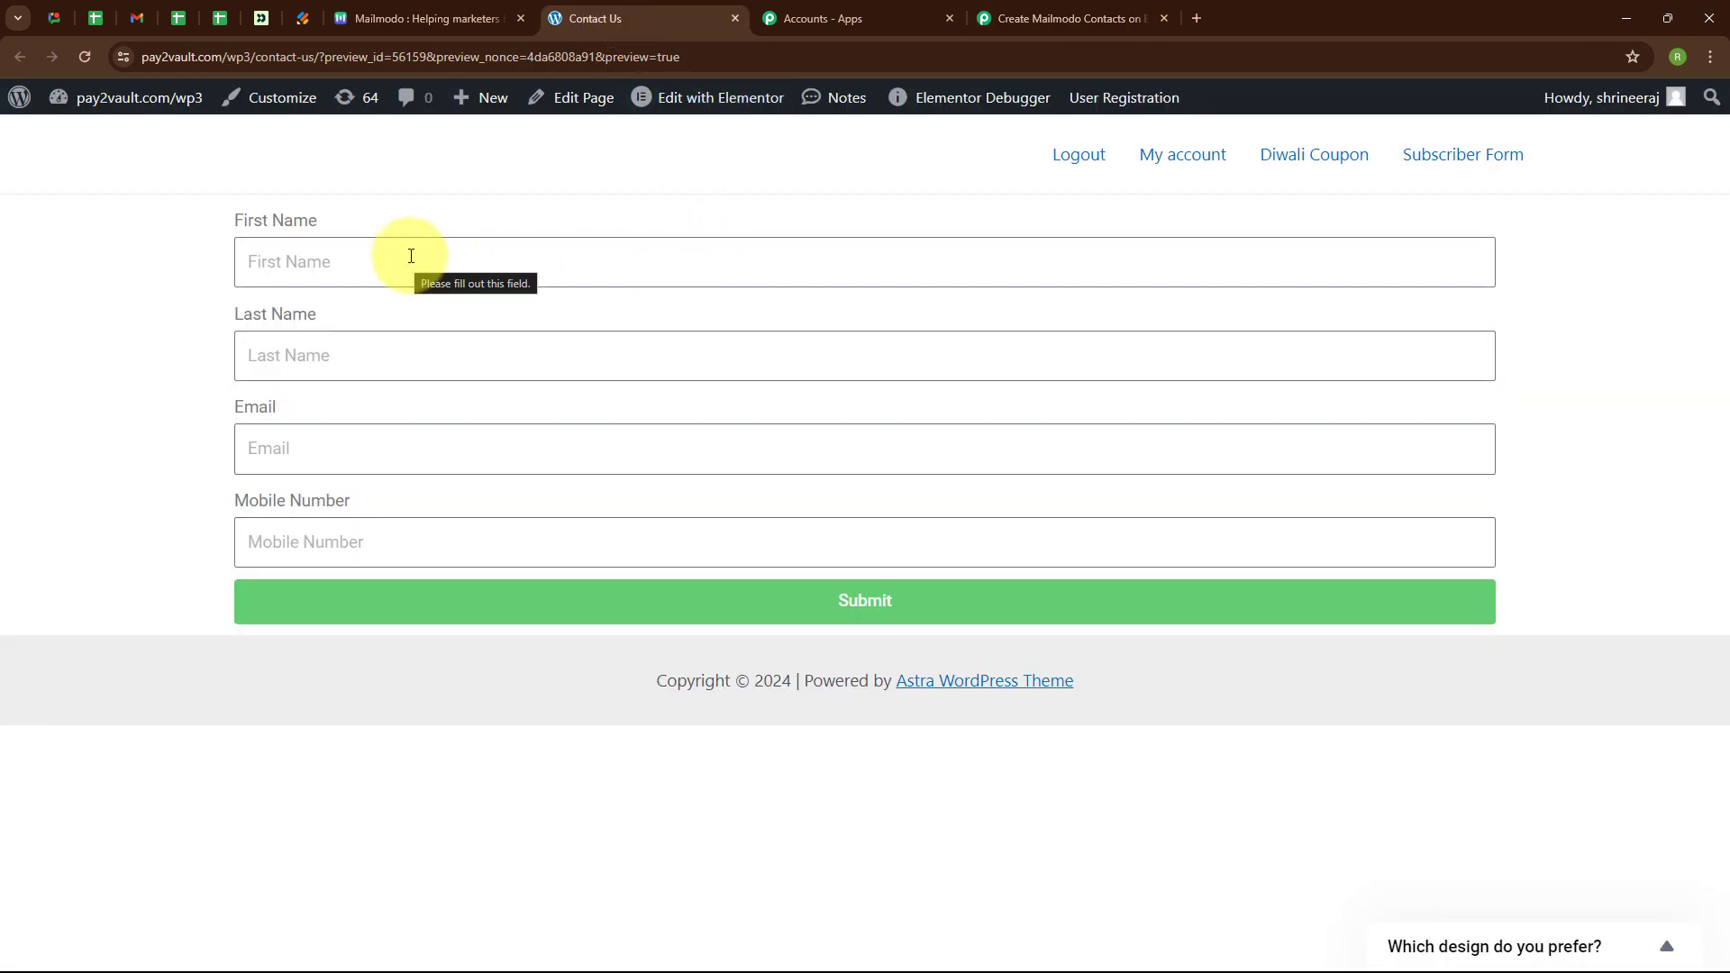
Fill in a test first name, last name, e-mail and mobile number, and submit the form.
click(291, 260)
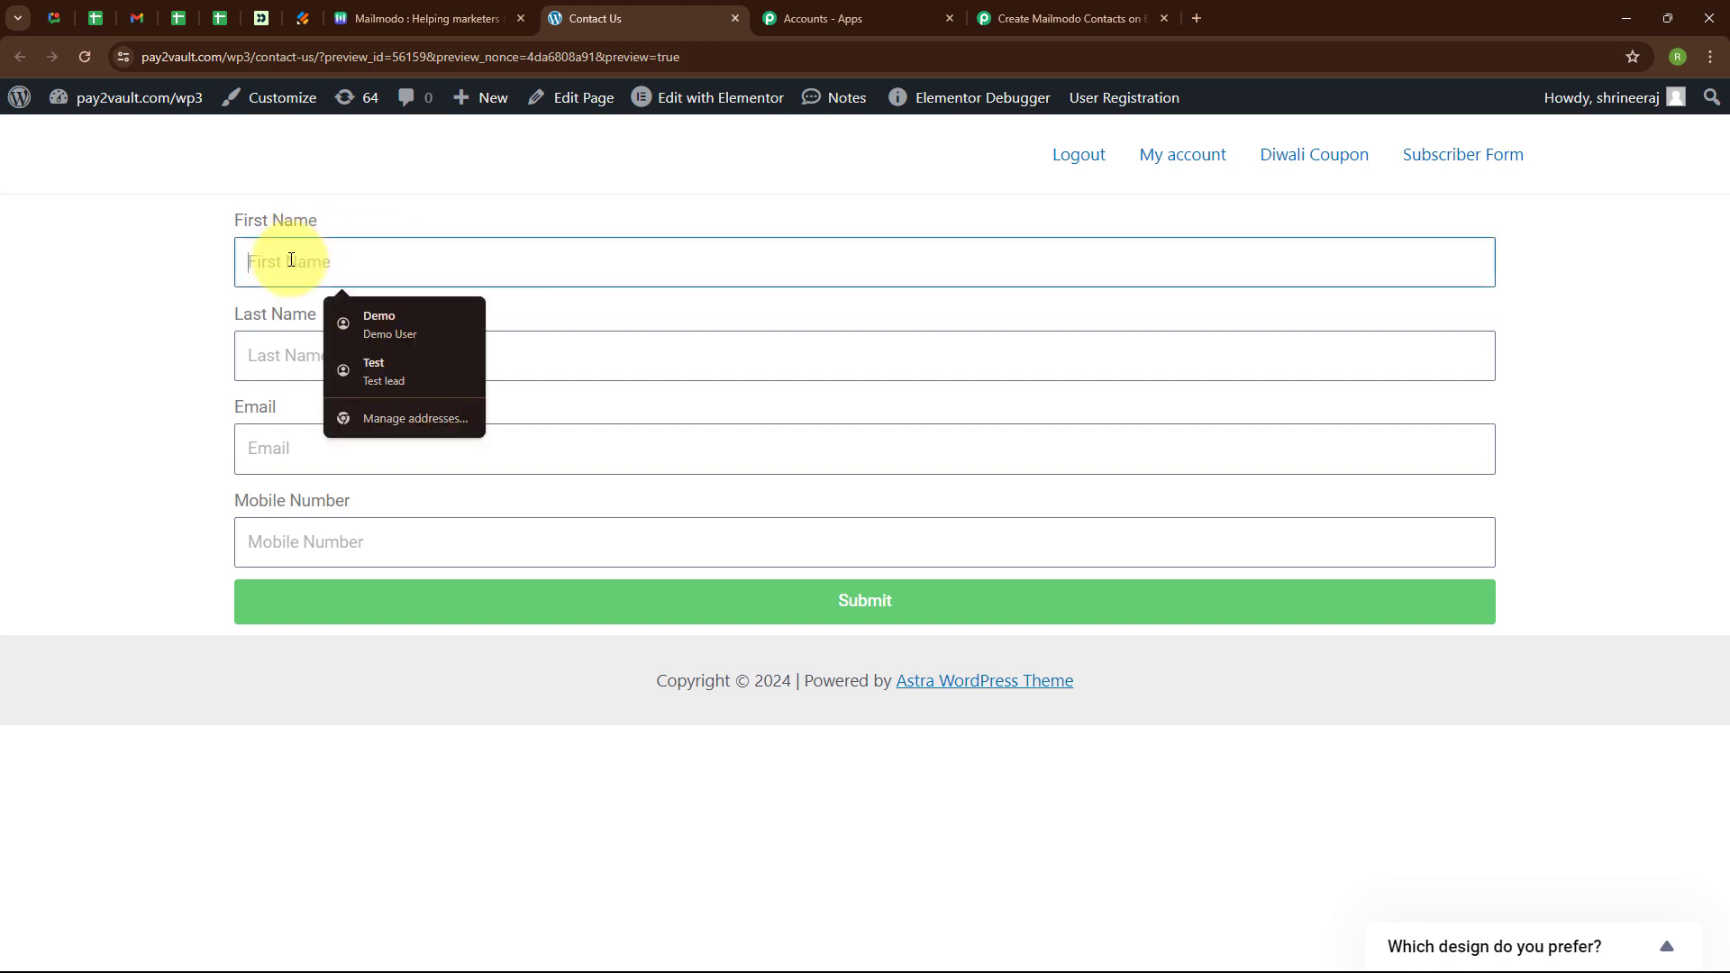
text(Dummy123)
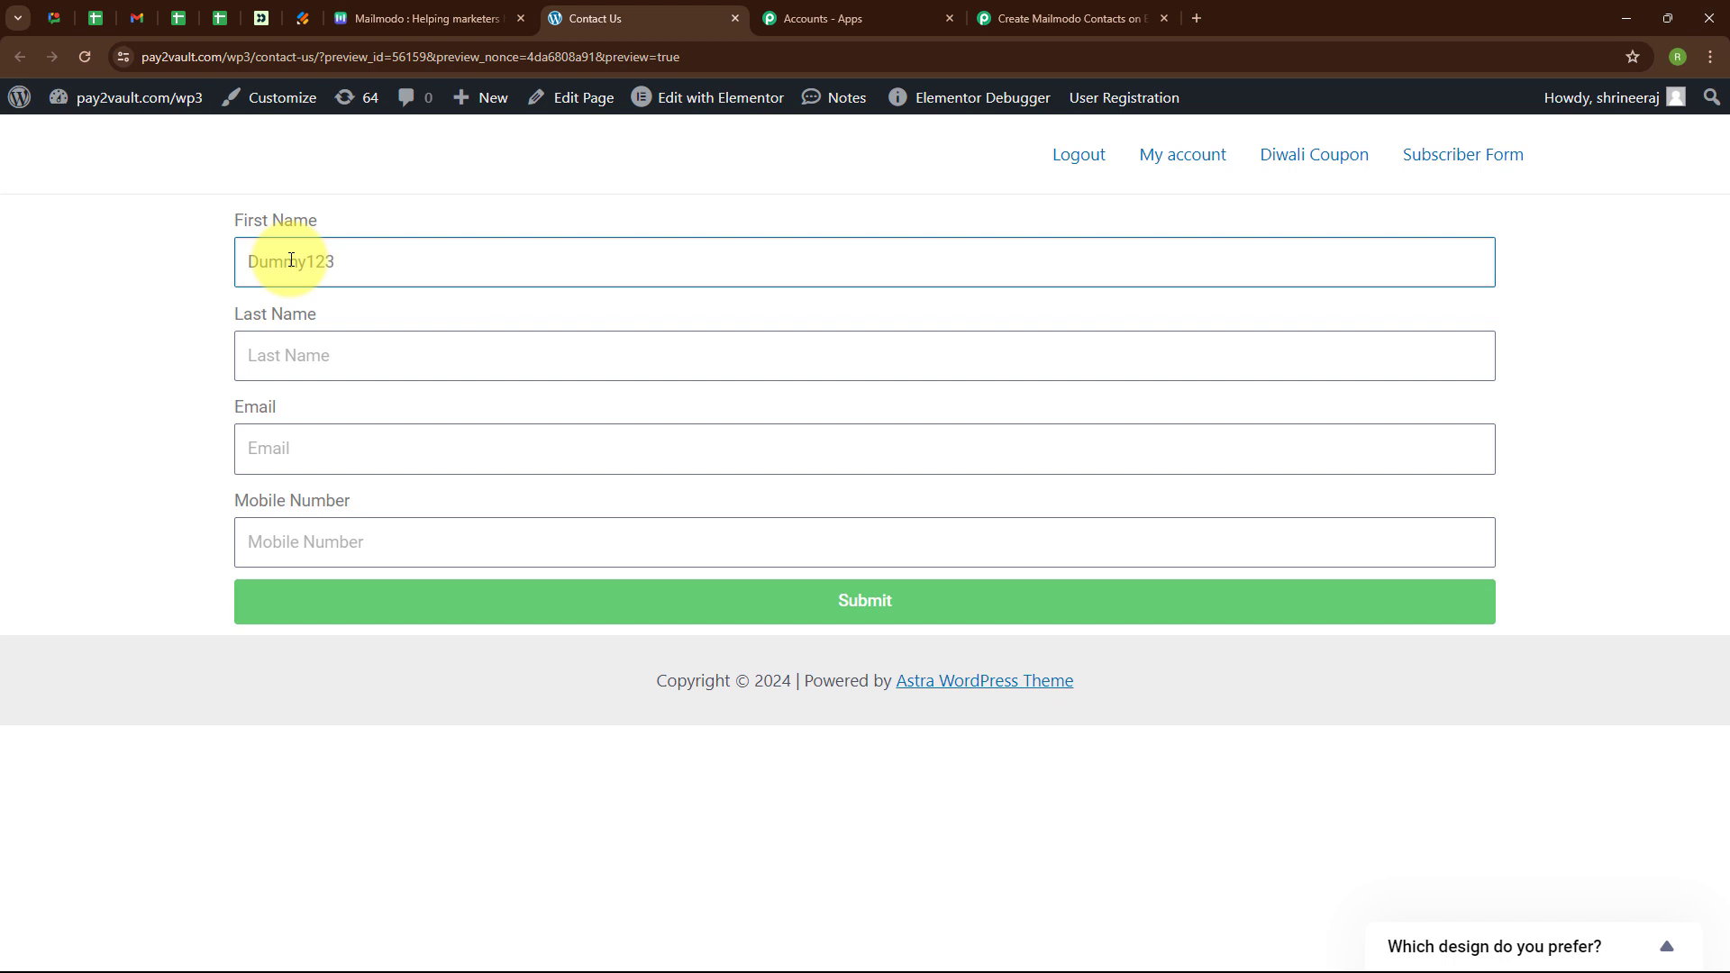
click(329, 353)
text(User)
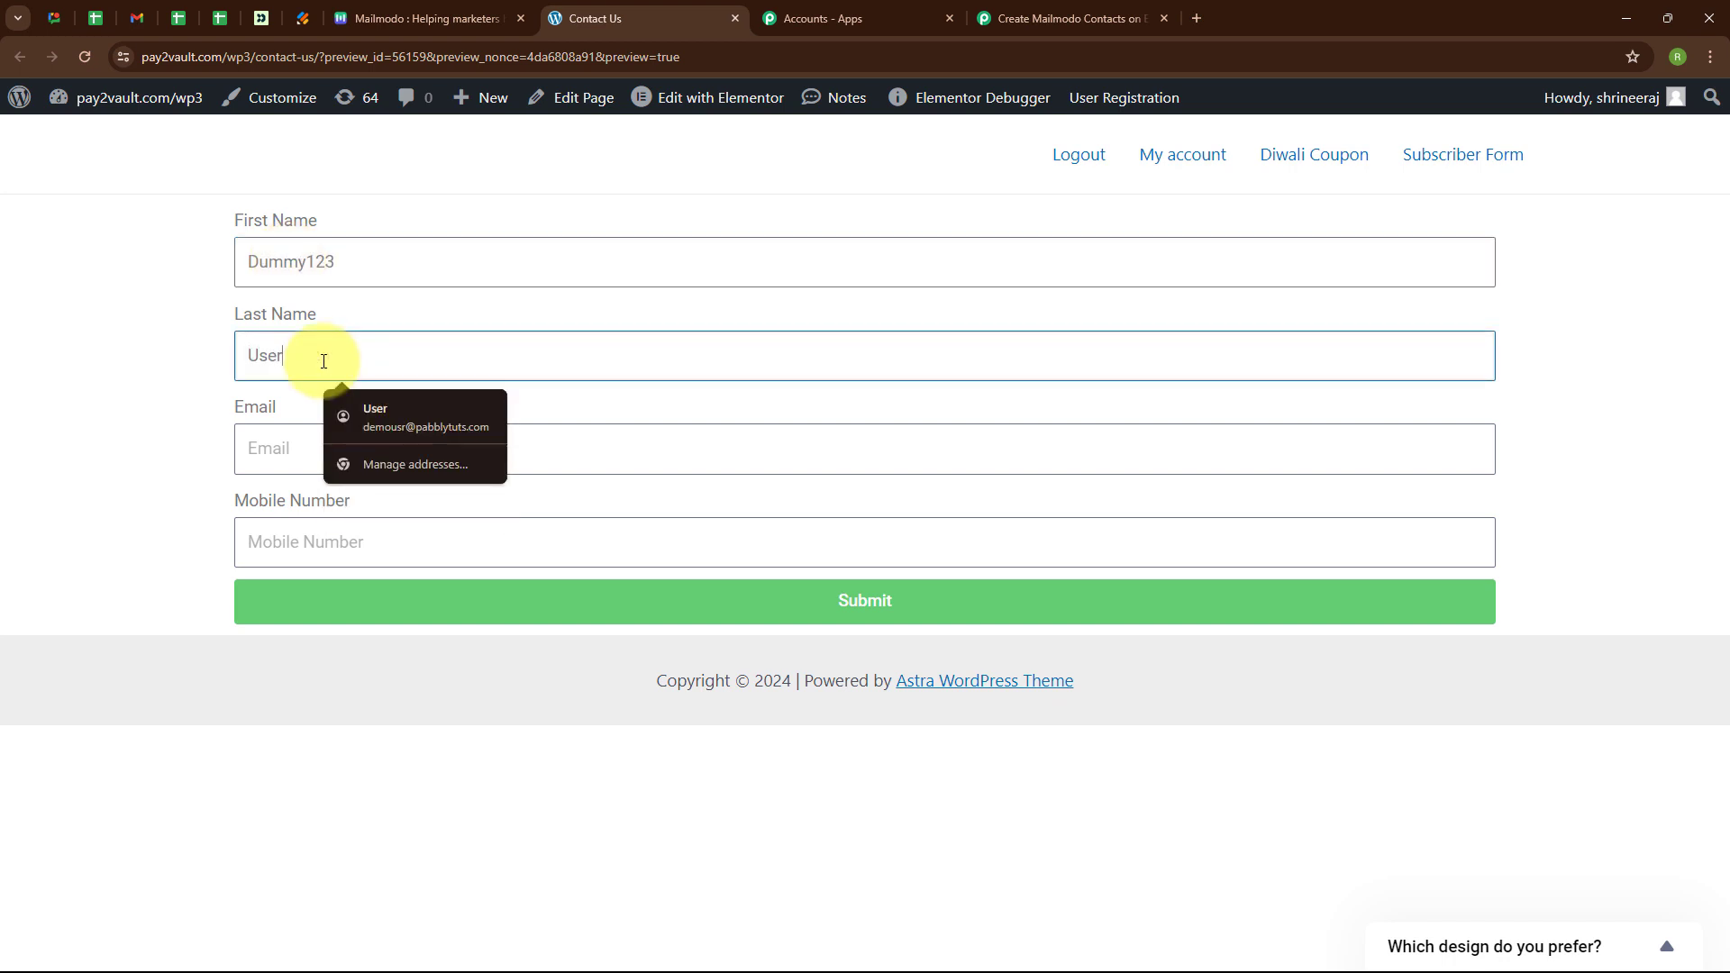
click(271, 446)
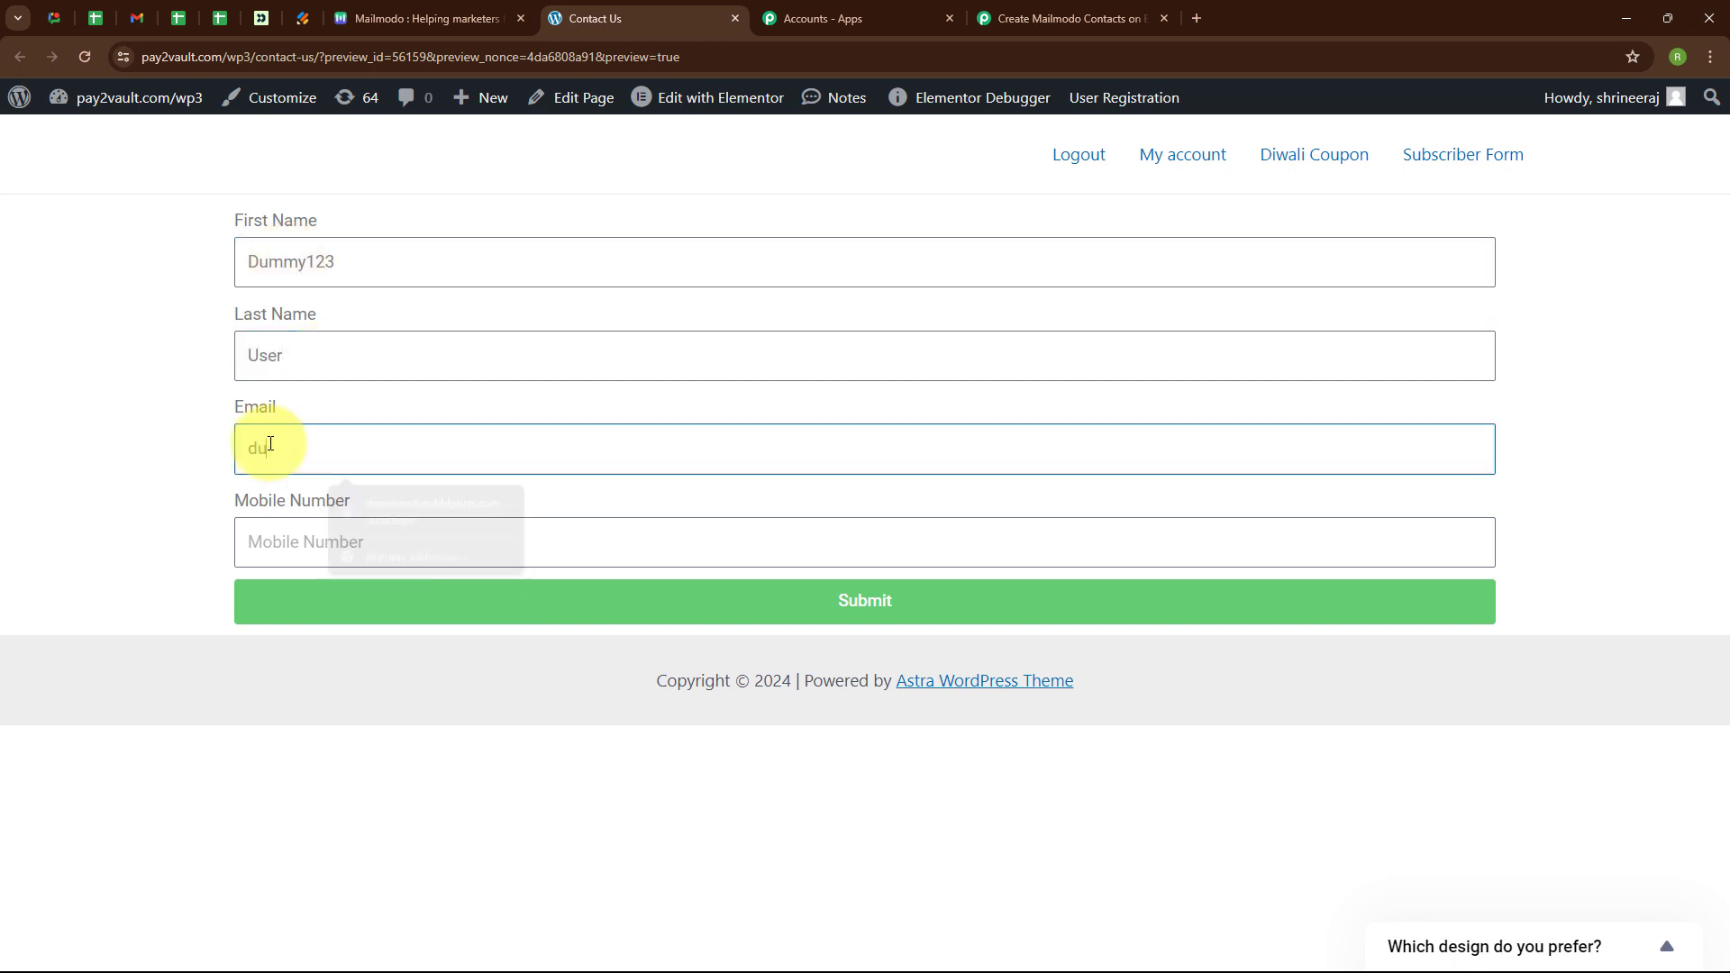
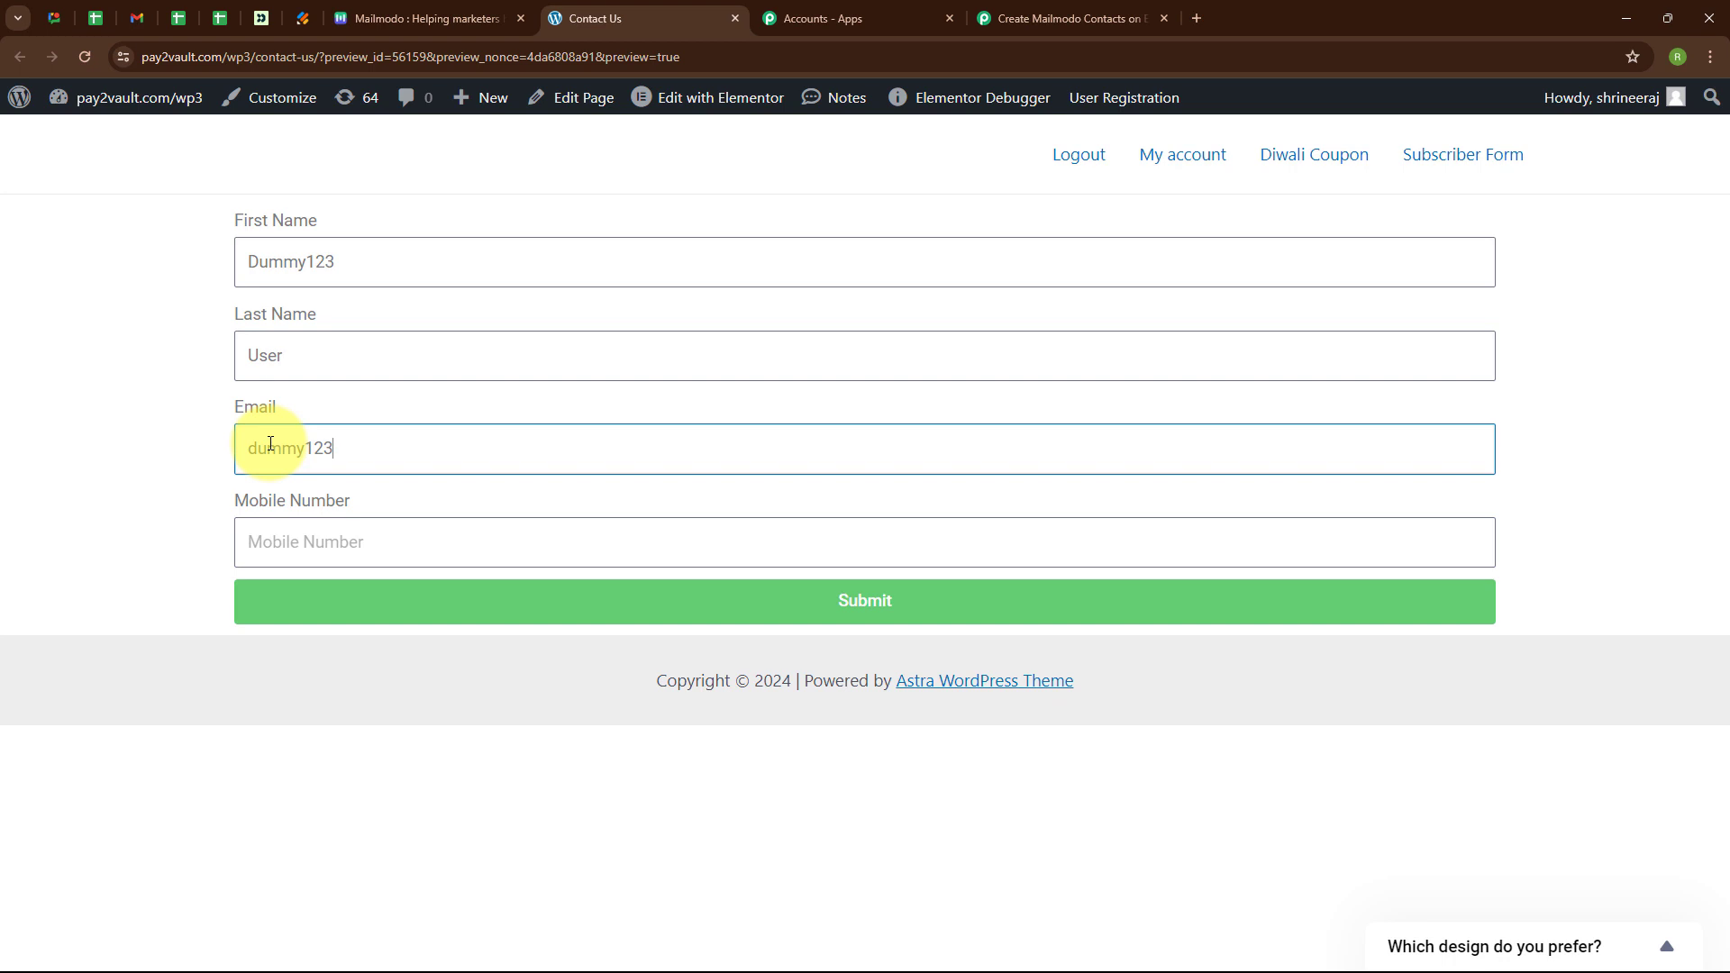
click(278, 539)
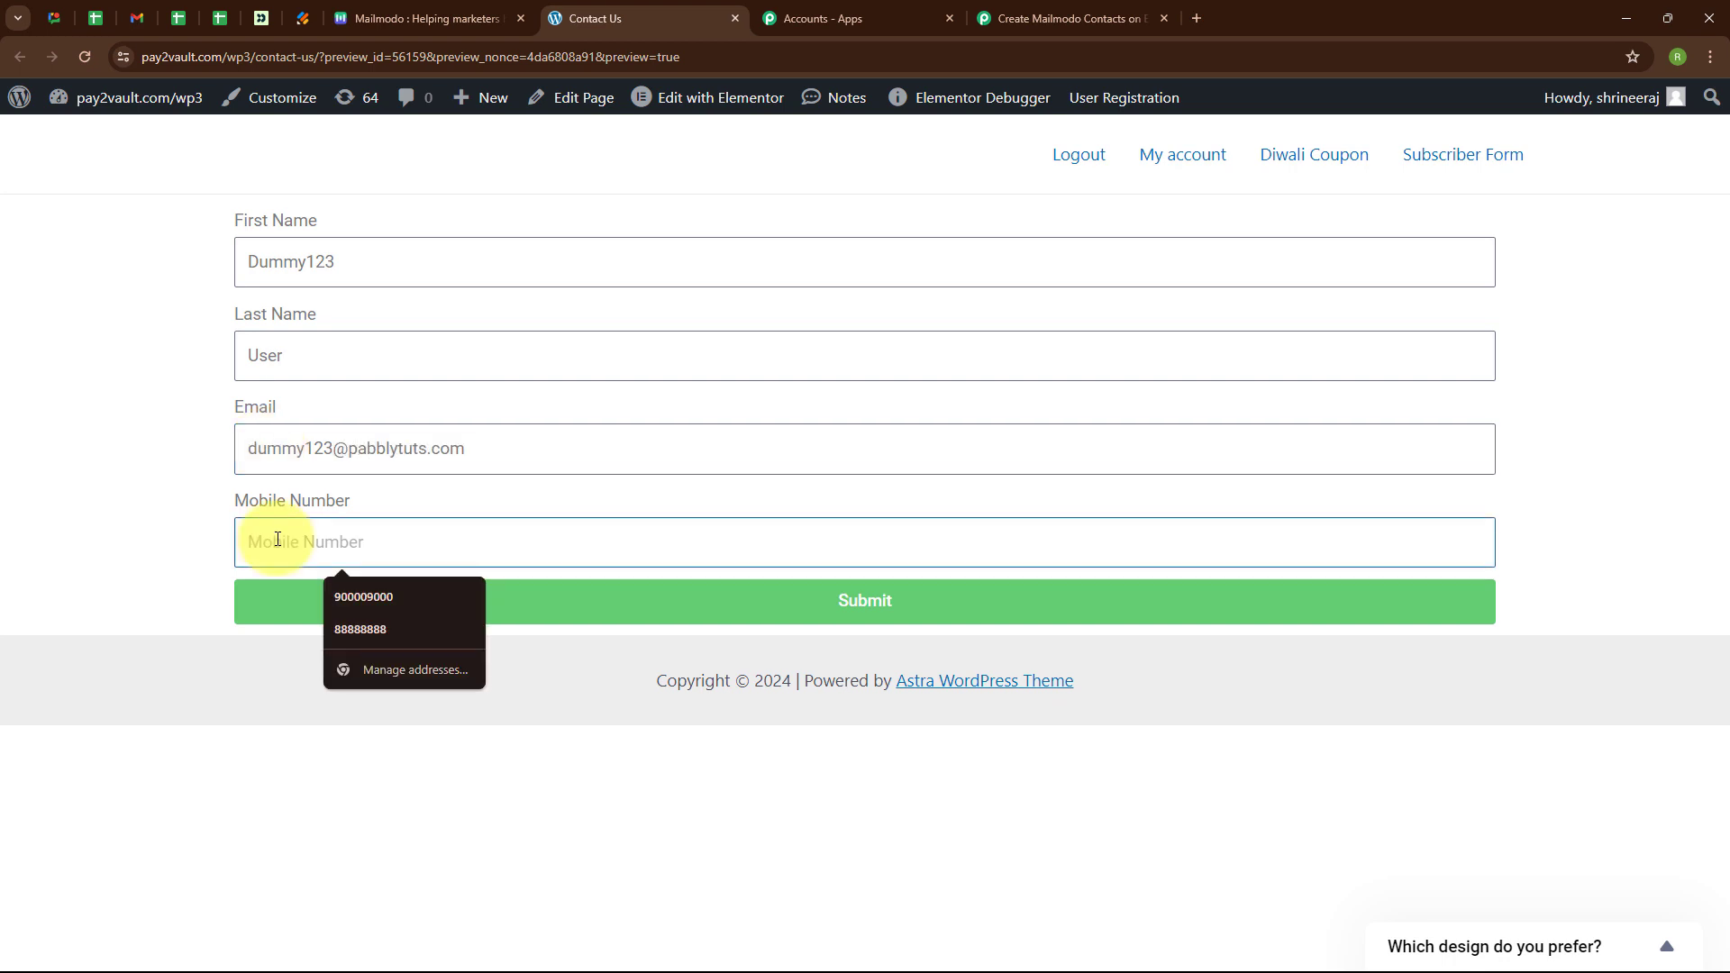
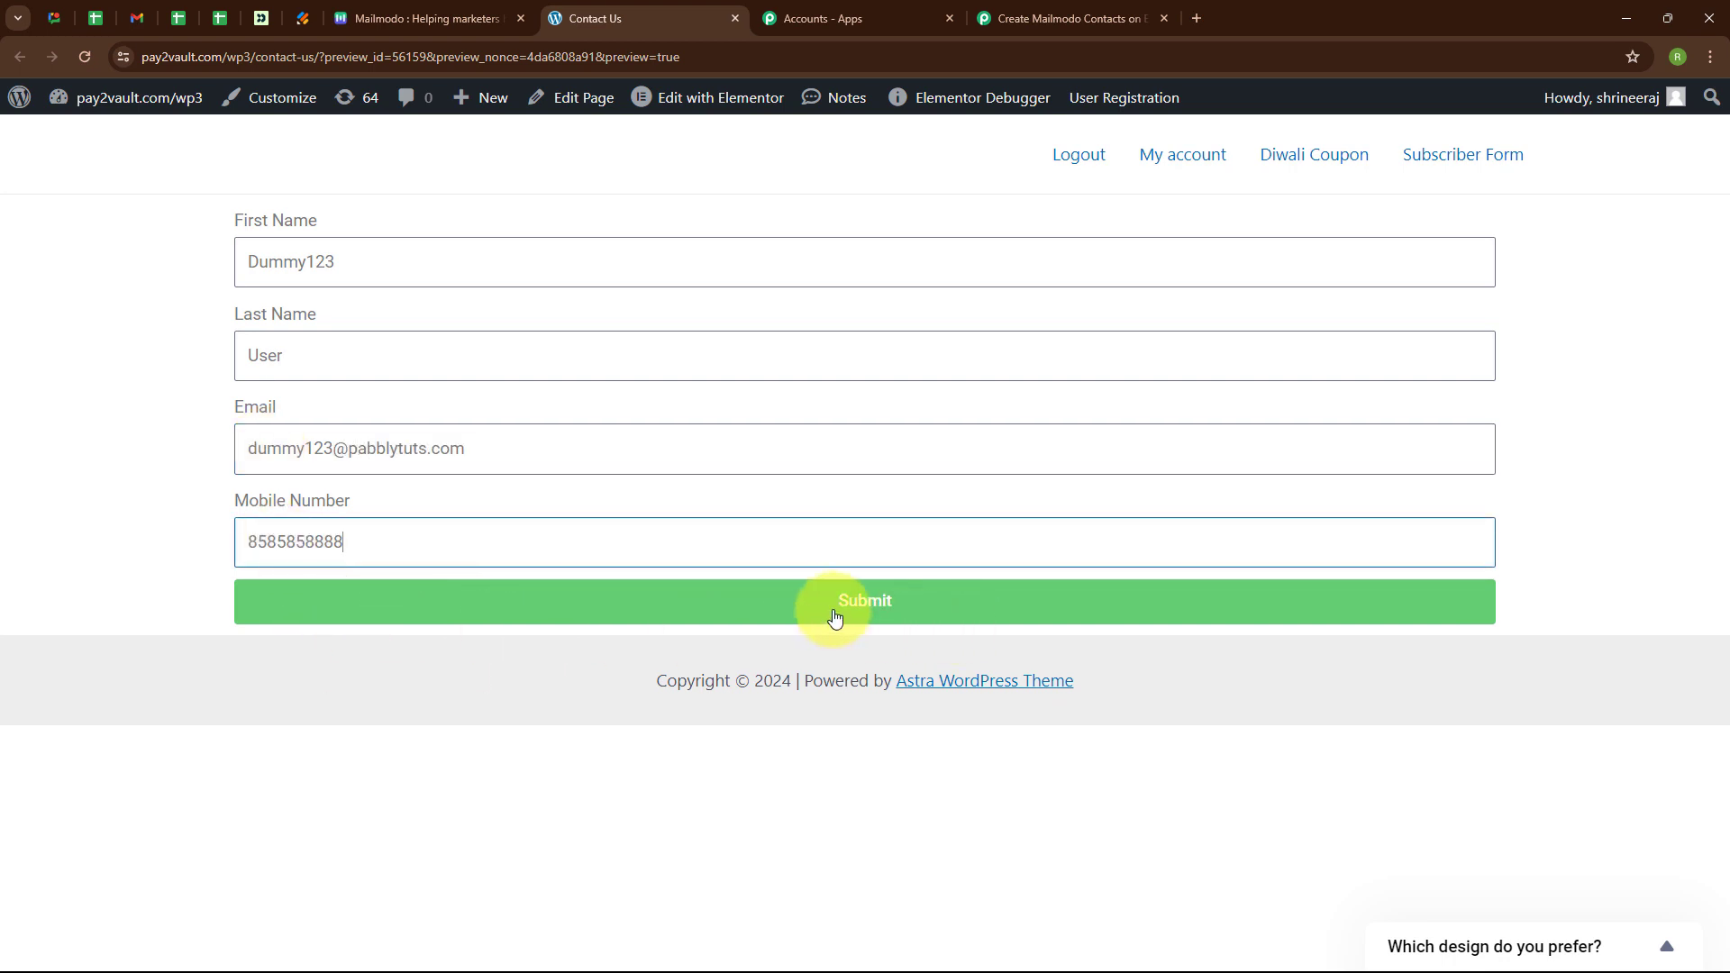
click(835, 617)
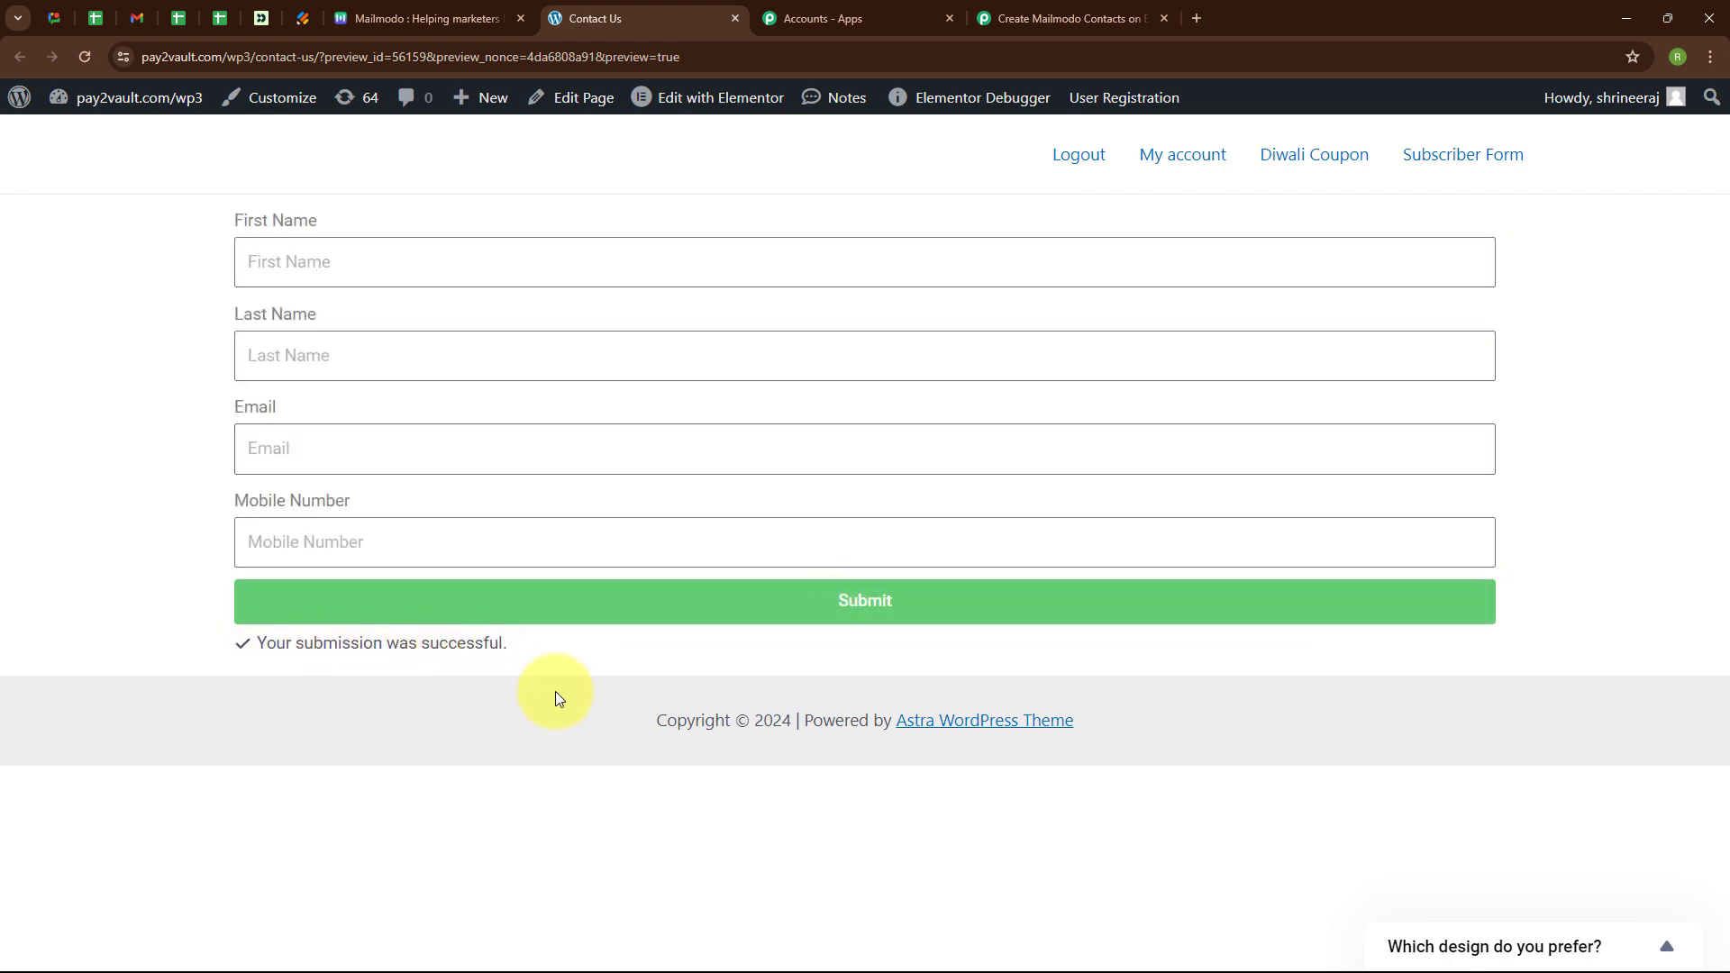
Check Response A shows all four submitted contact fields, then collapse the Elementor trigger step.
click(1047, 20)
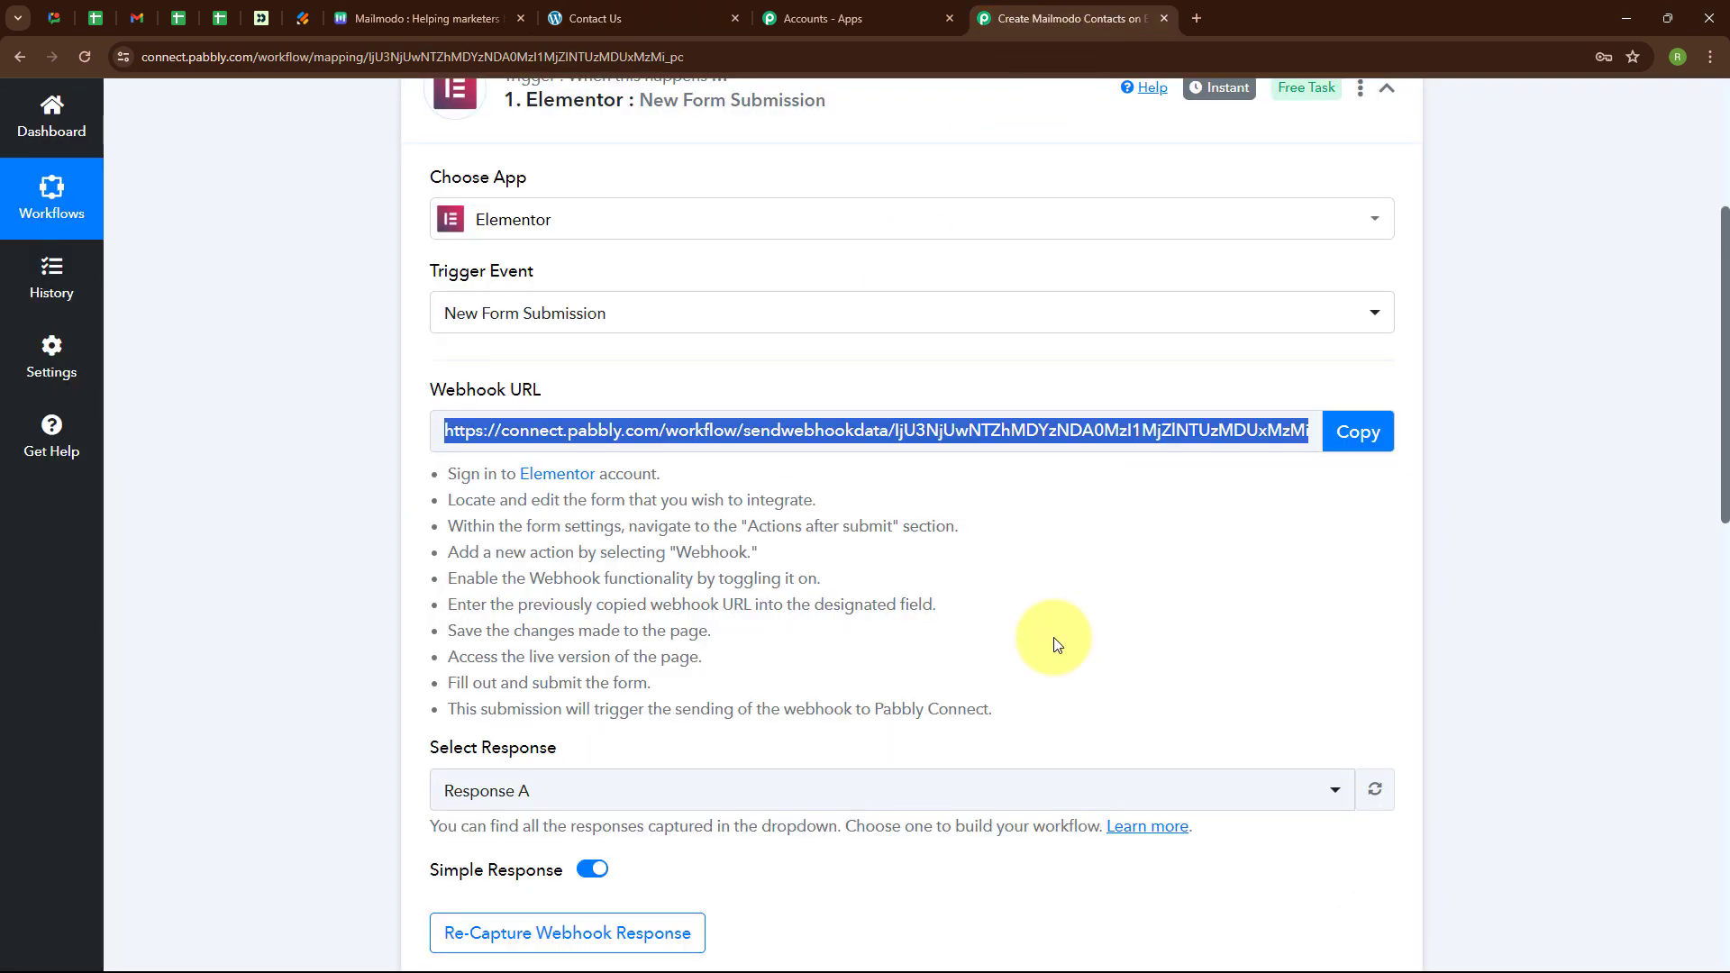
scroll(1054, 640, down, 8)
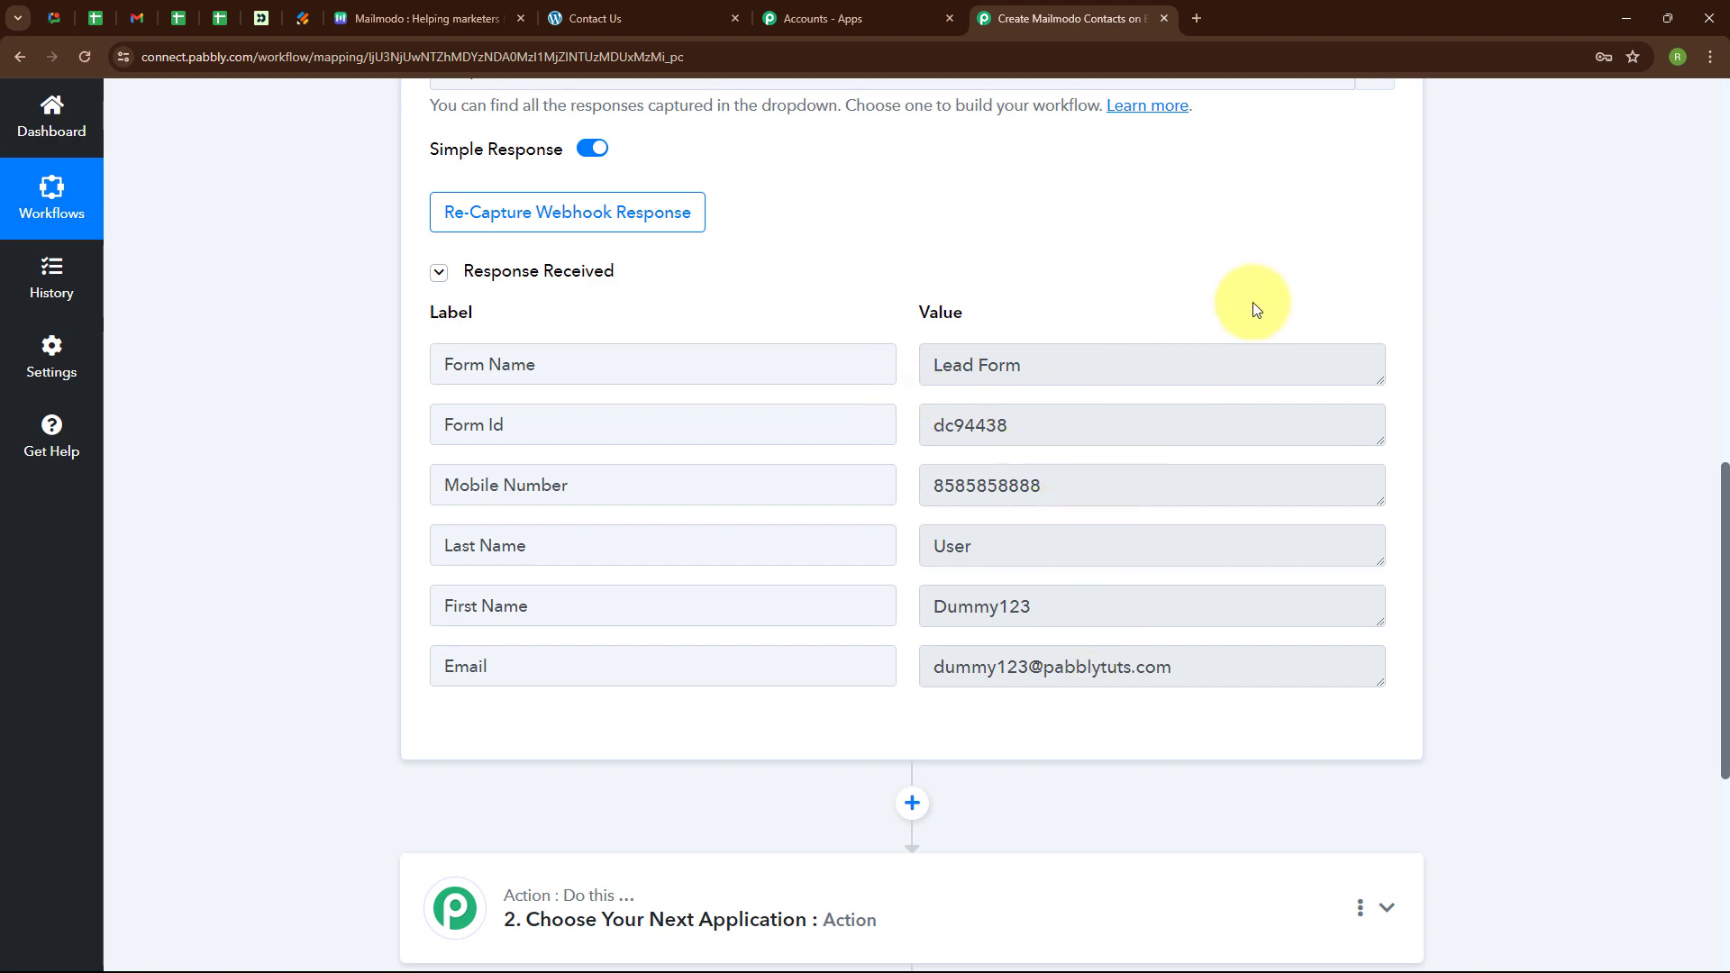
scroll(1257, 309, up, 1)
scroll(1257, 310, up, 10)
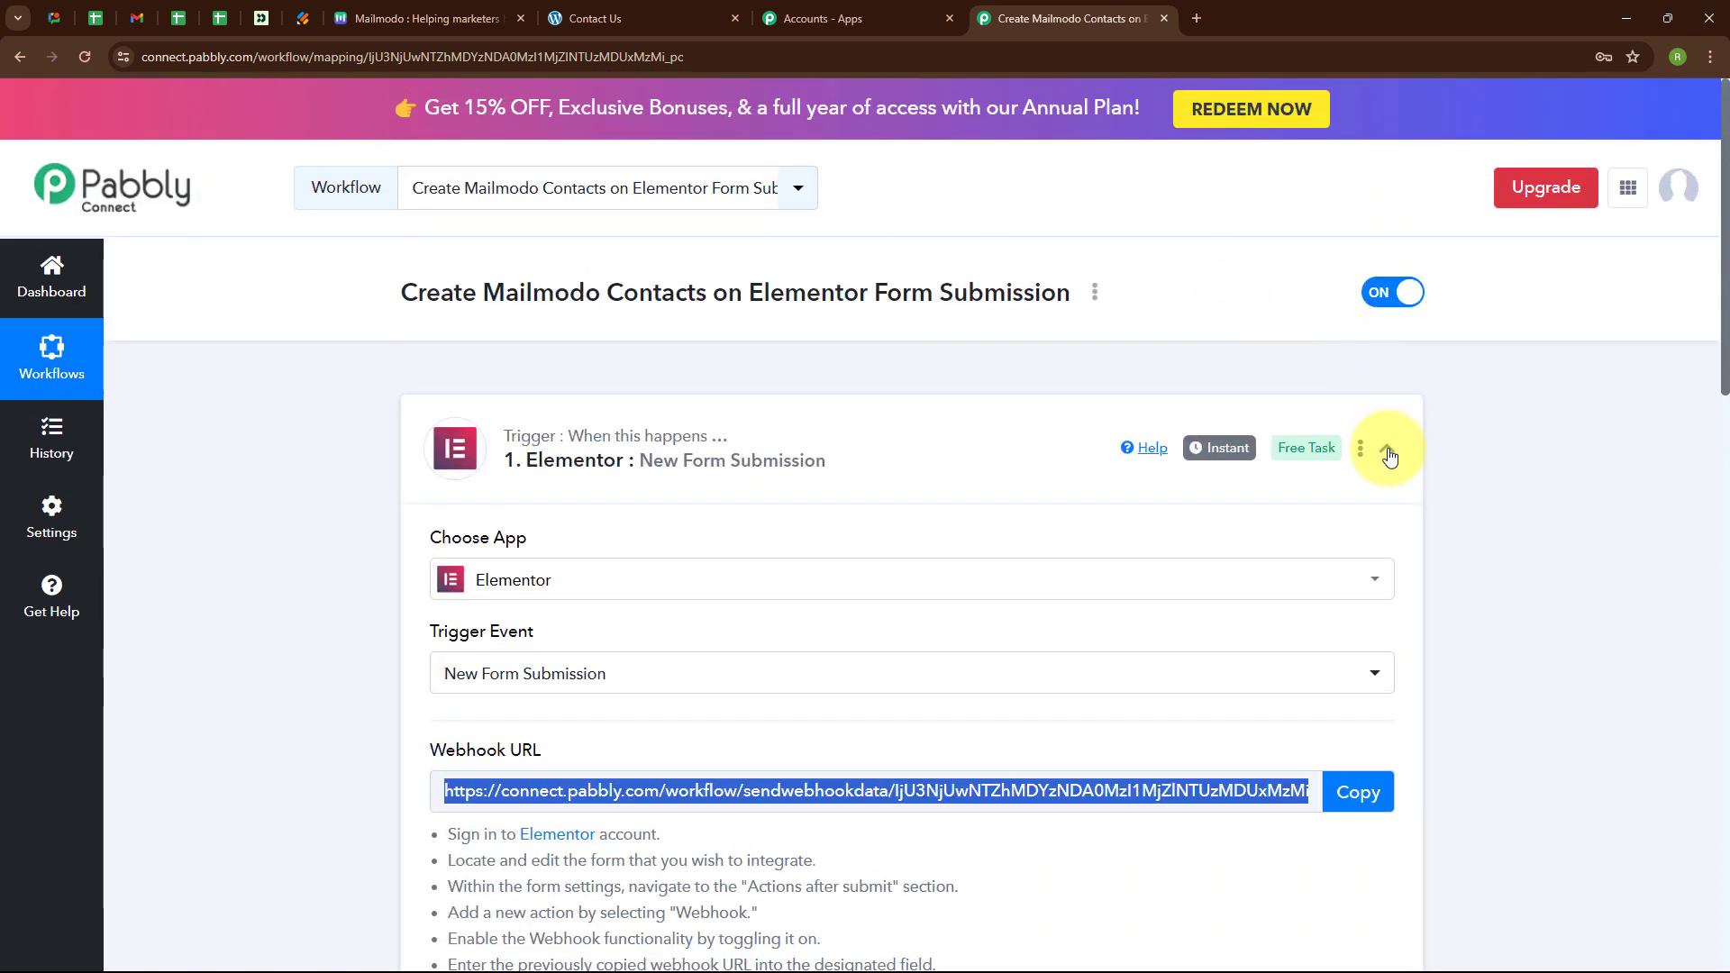
click(1389, 455)
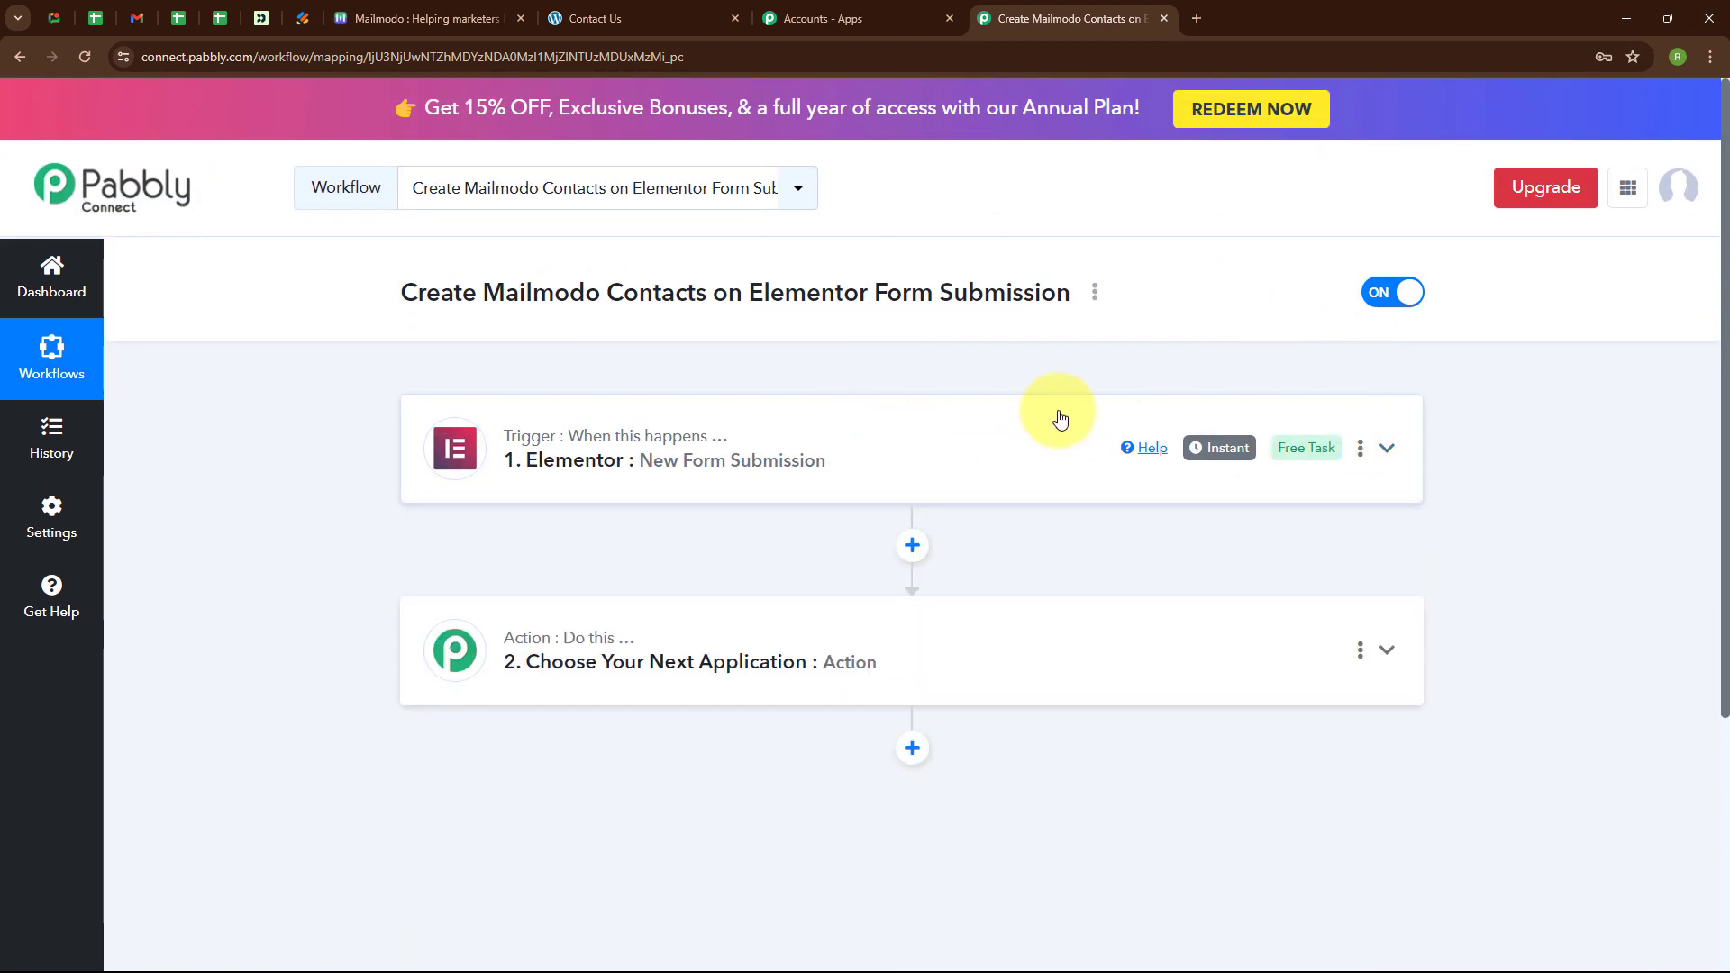
click(766, 654)
Set the action to Mailmodo's Add Contact to List event and start connecting the account.
click(594, 467)
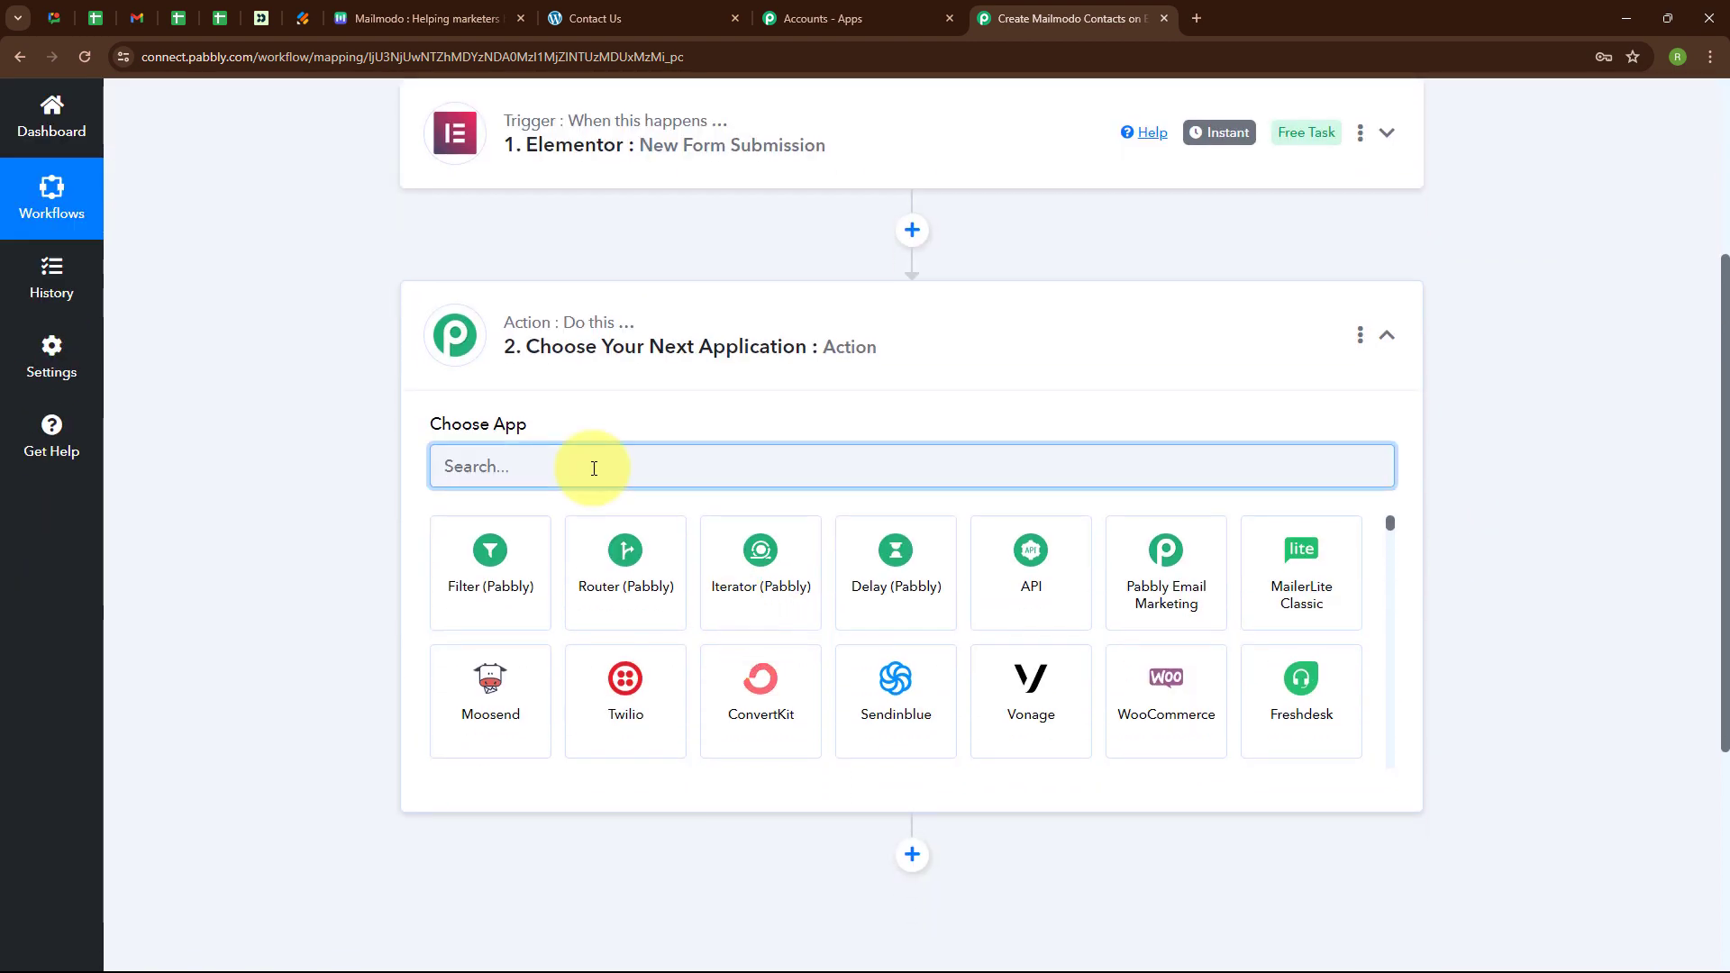
text(Mailm)
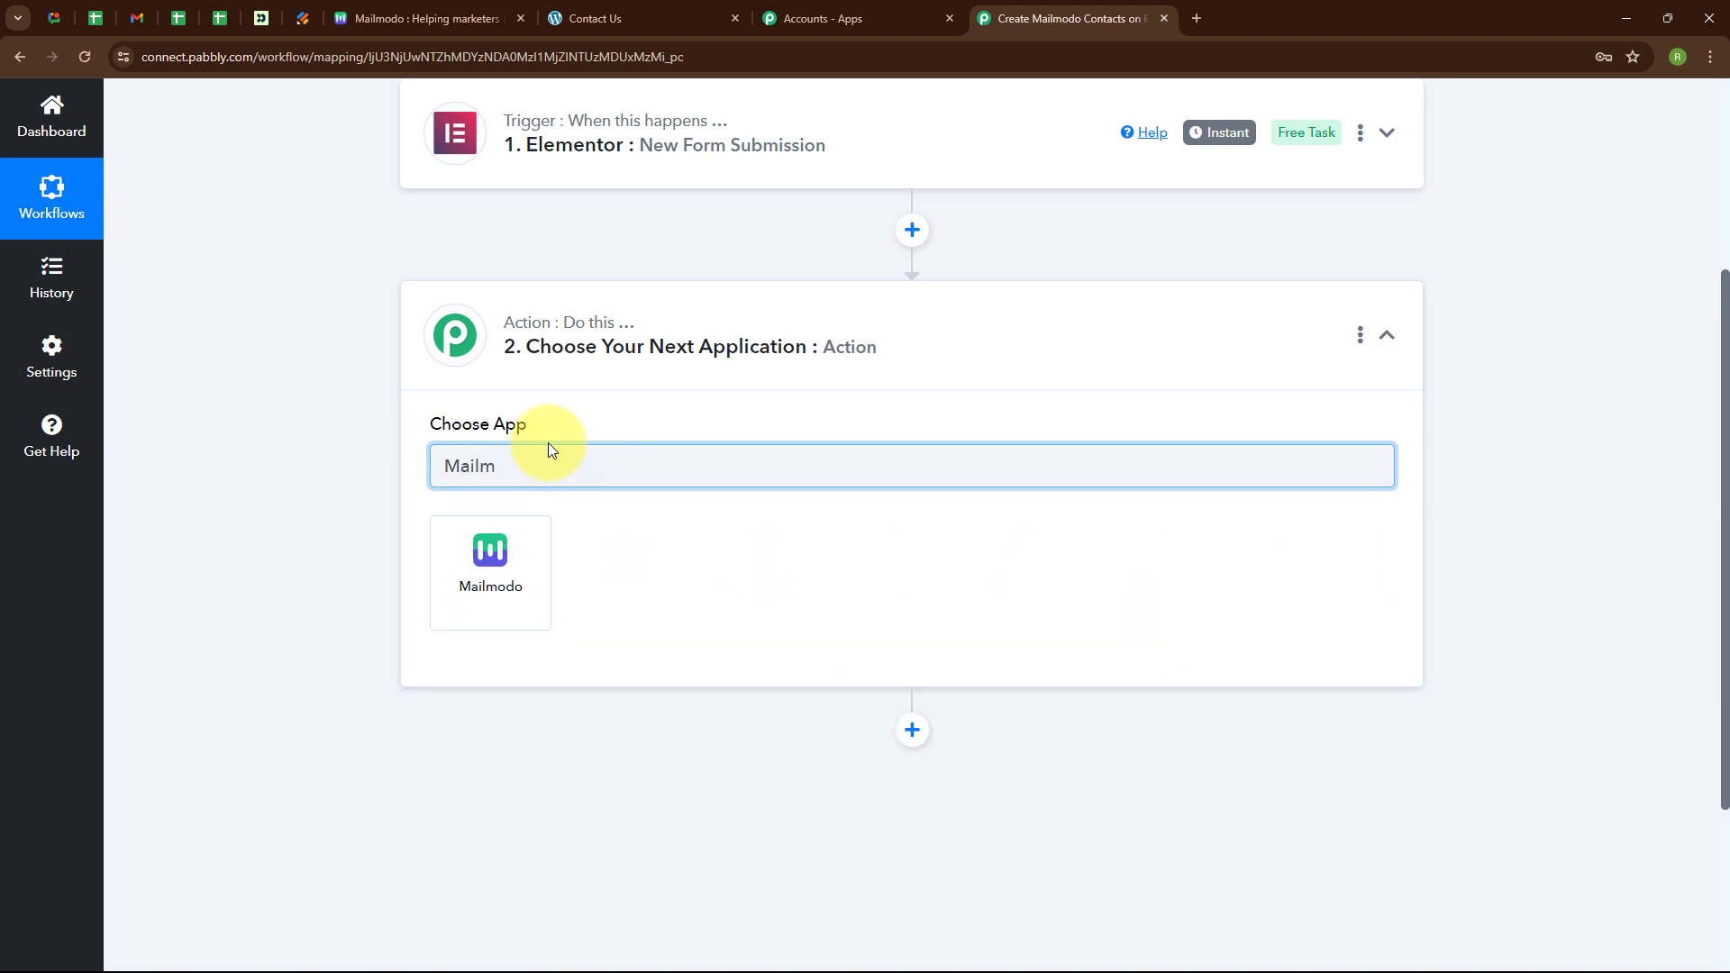
click(538, 555)
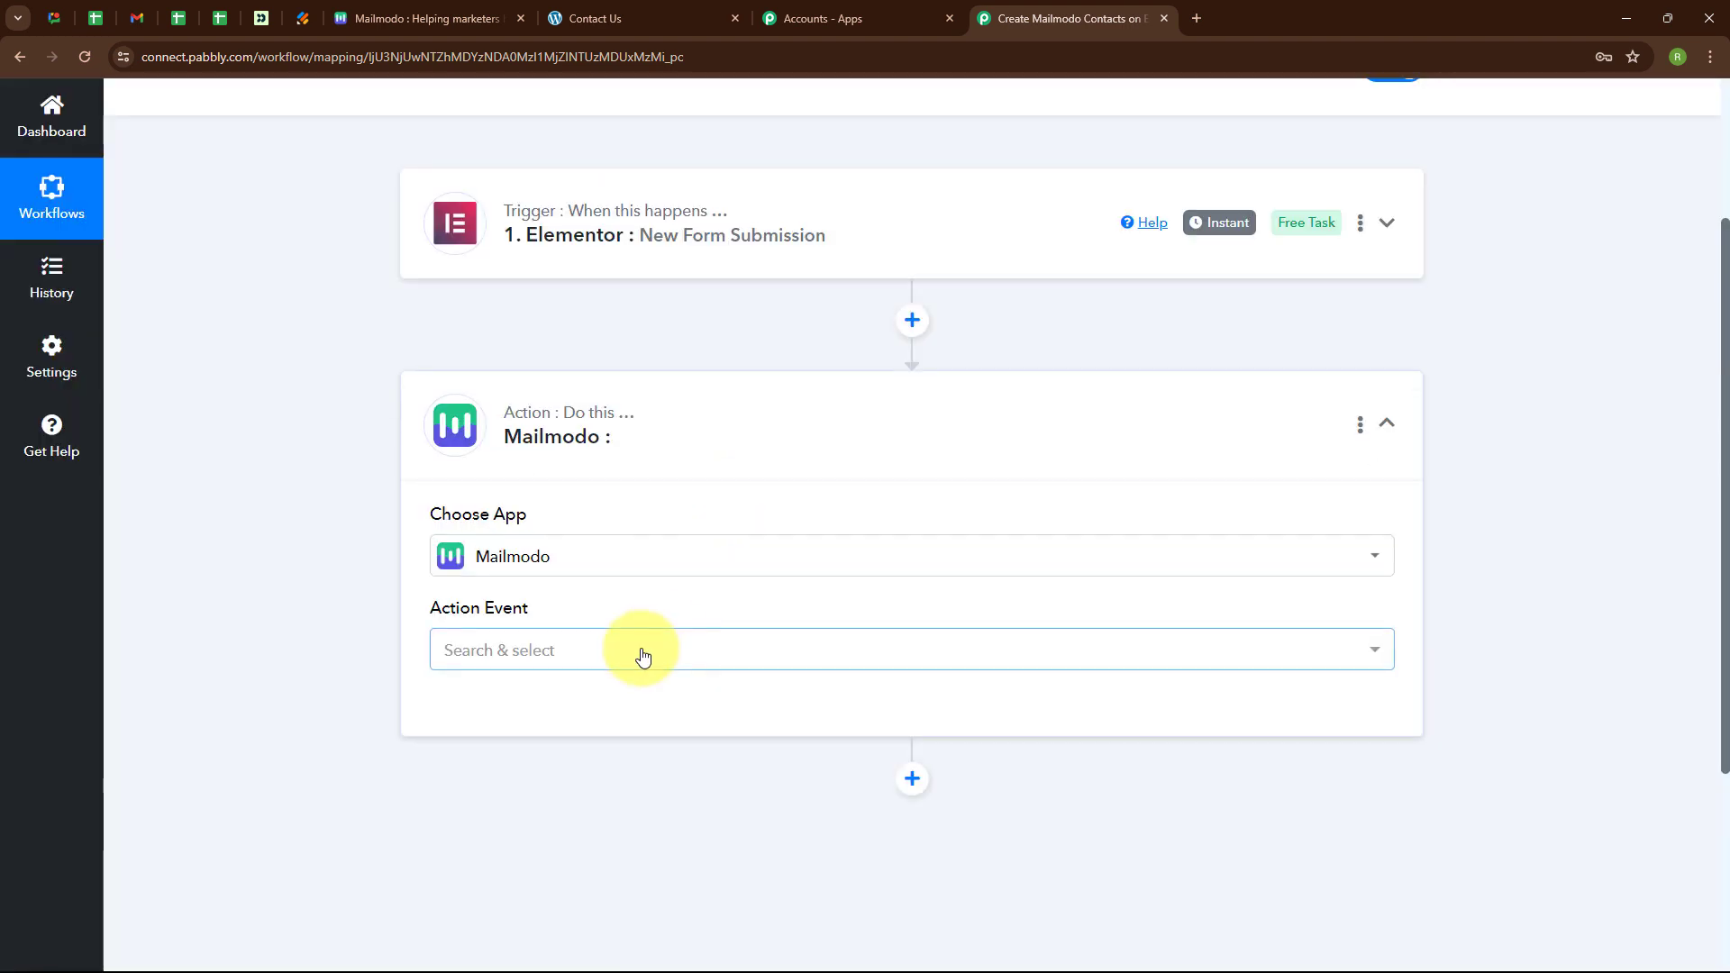
click(643, 655)
click(573, 825)
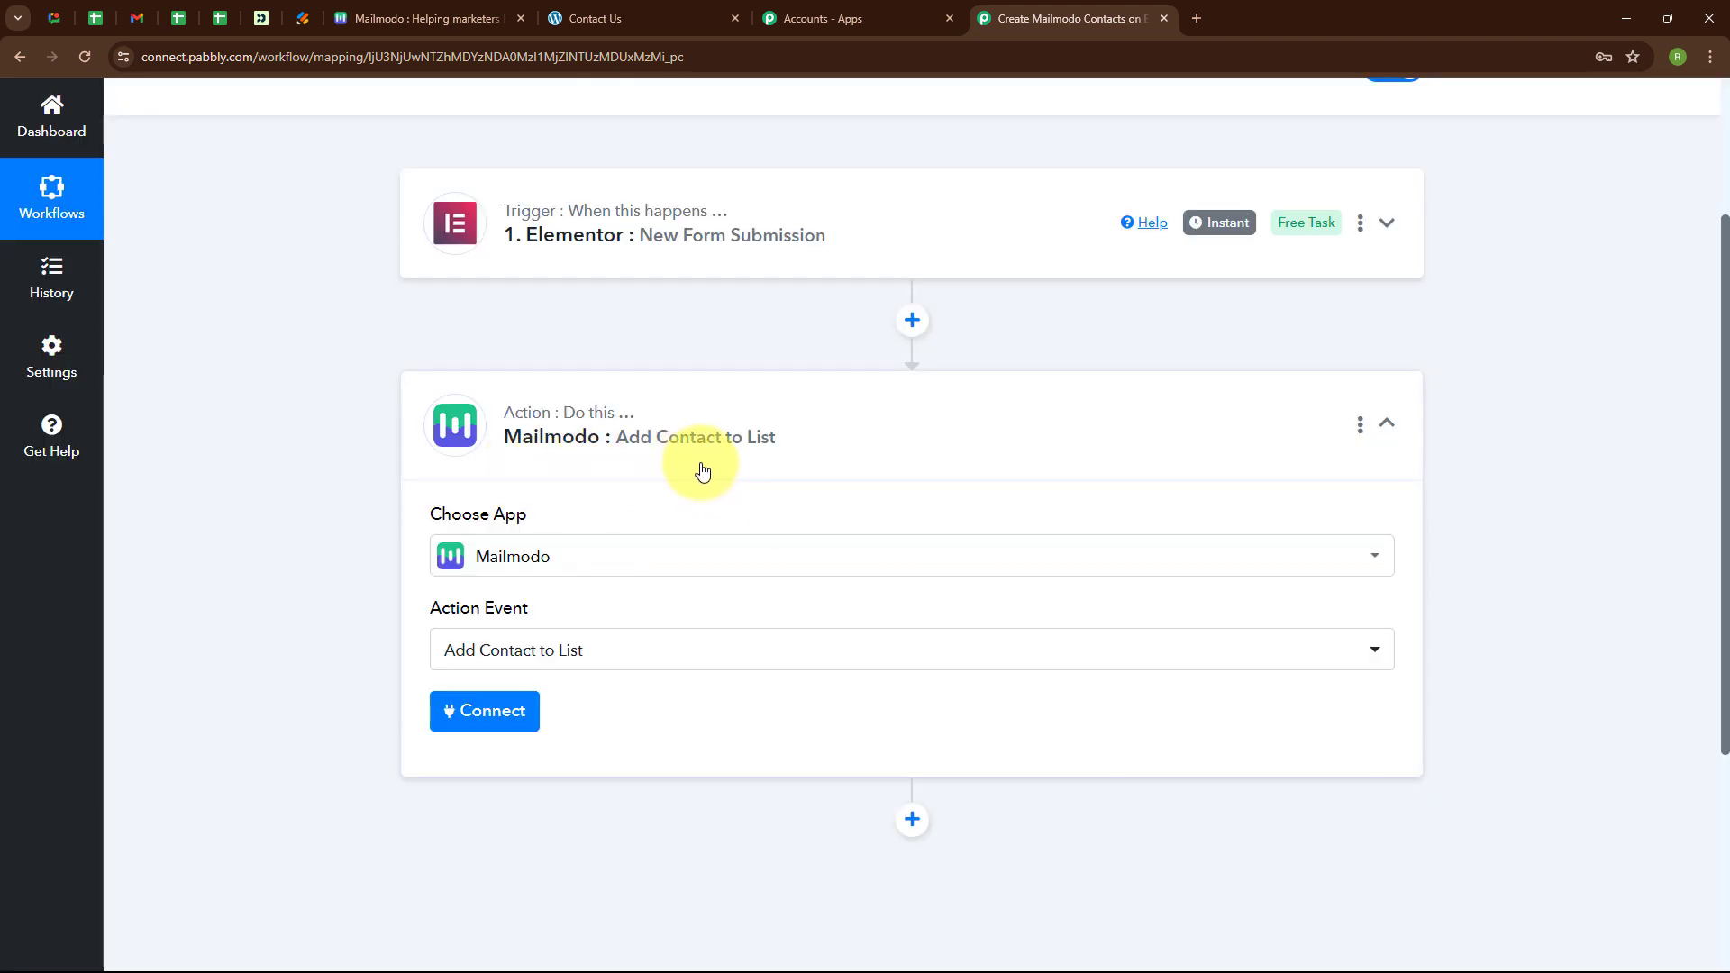
scroll(703, 470, down, 2)
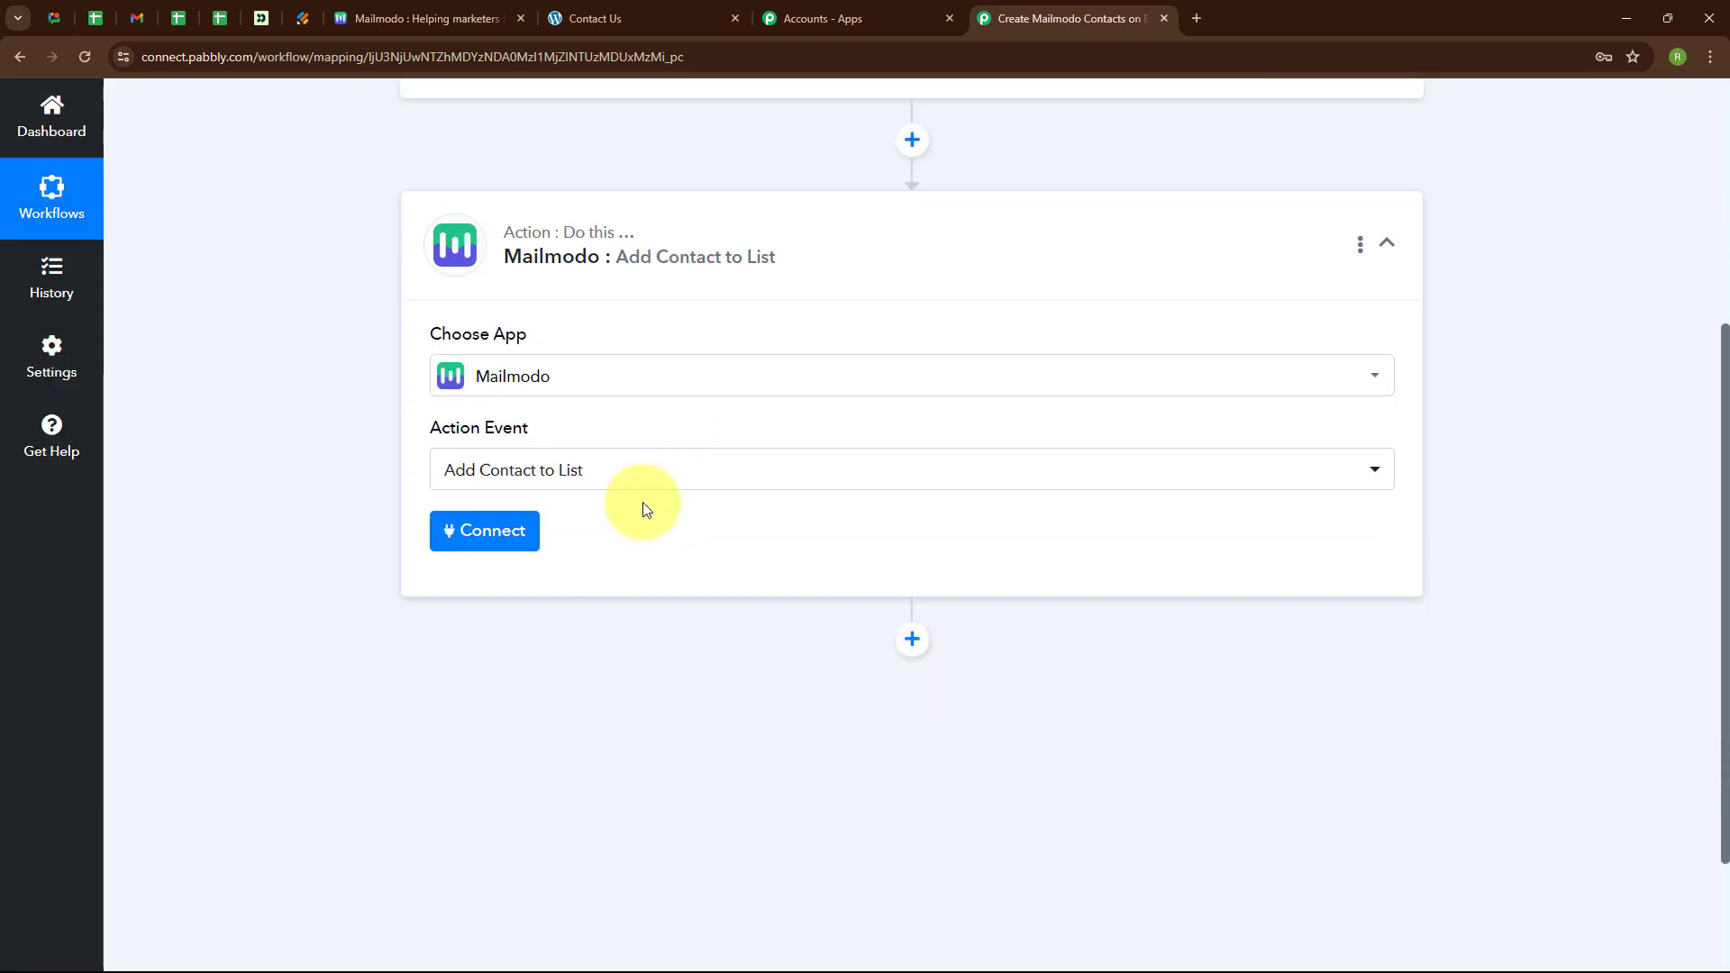
click(494, 536)
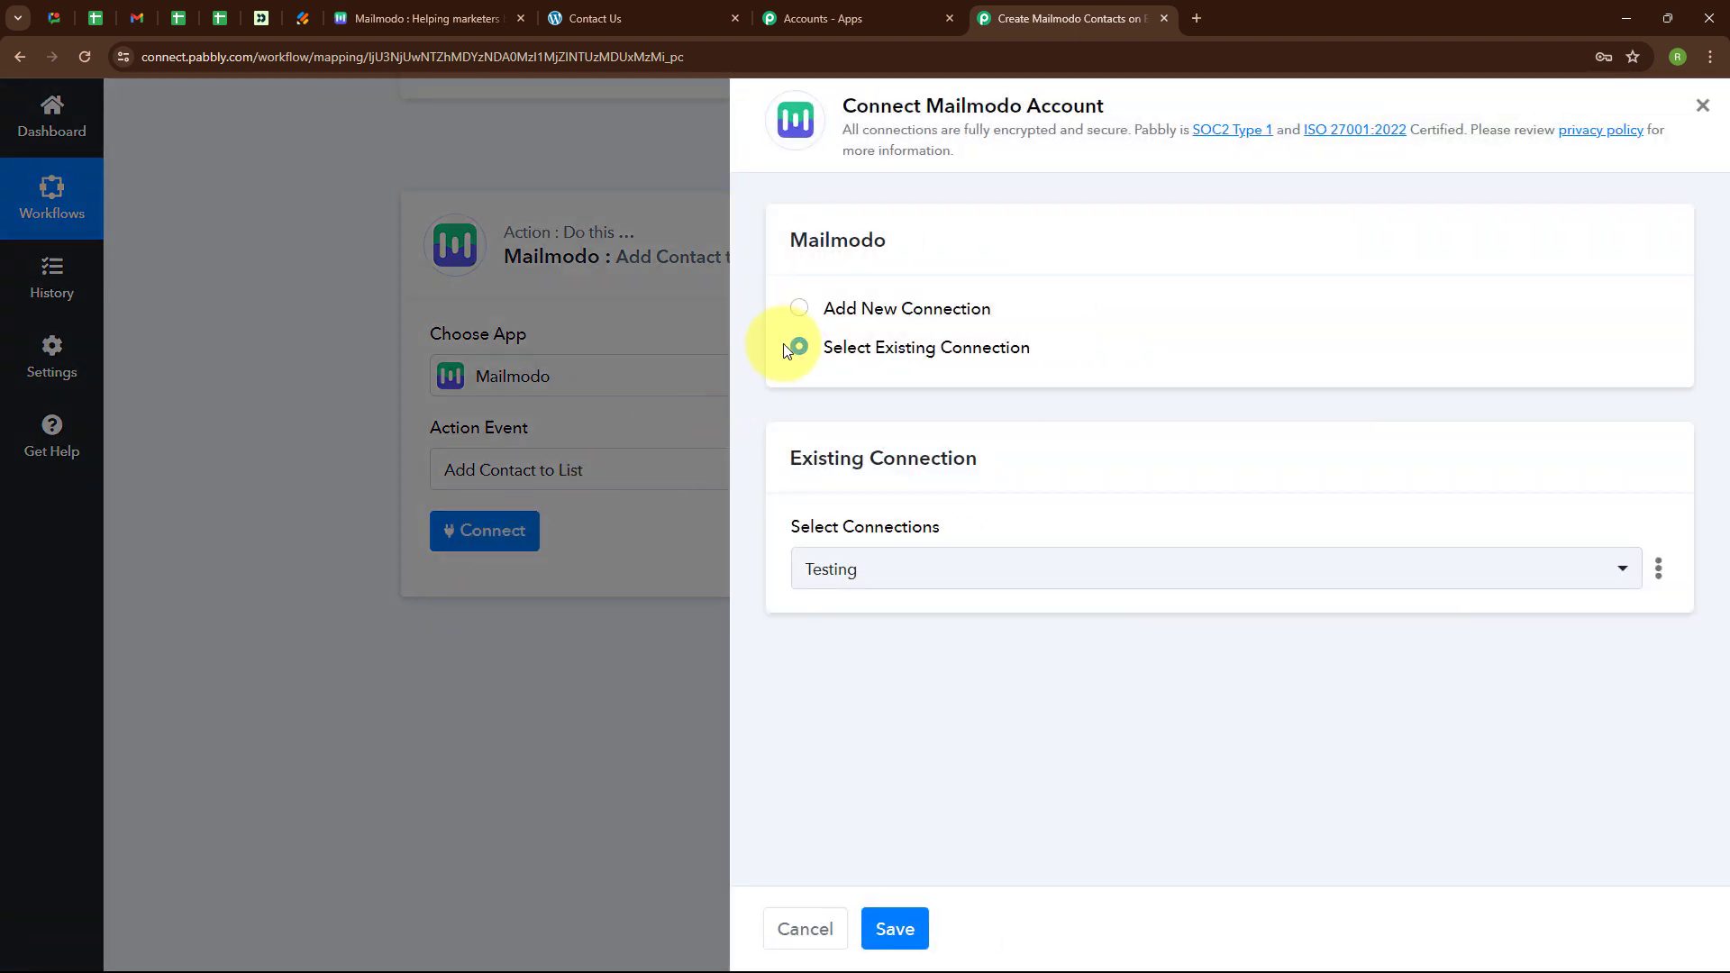
Start a new Mailmodo connection and replace the default name 'Mailmodo #4' with 'Elementor'.
click(800, 310)
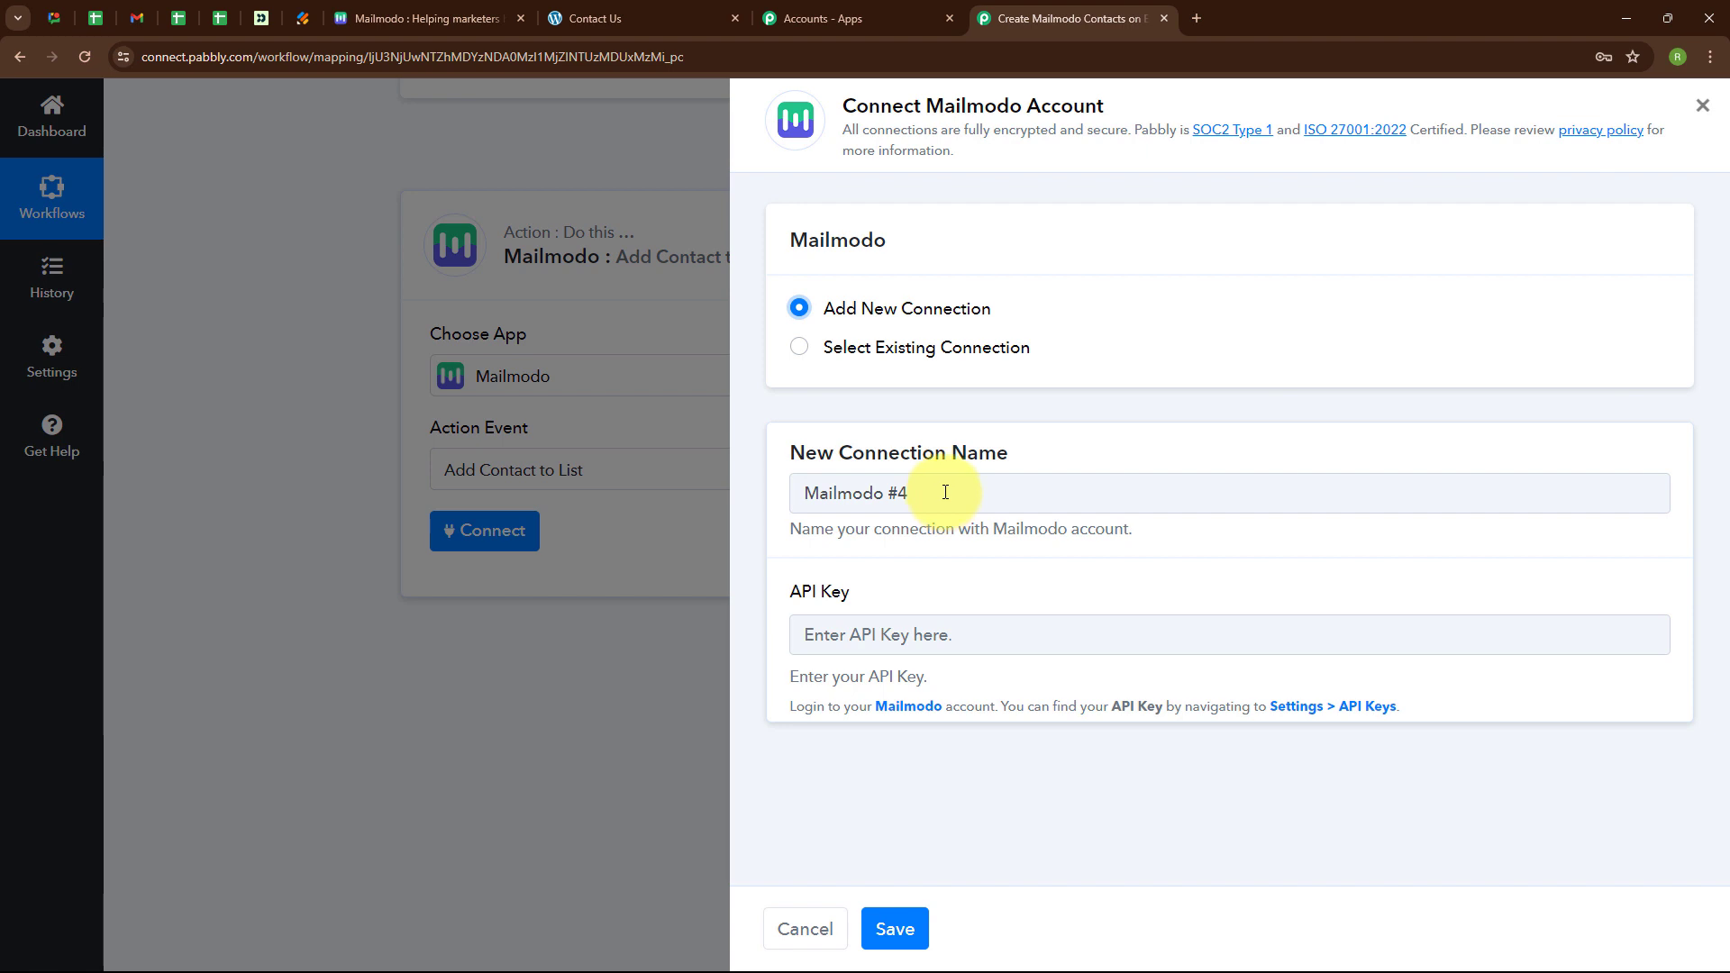
drag(945, 492, 788, 492)
key(BackSpace)
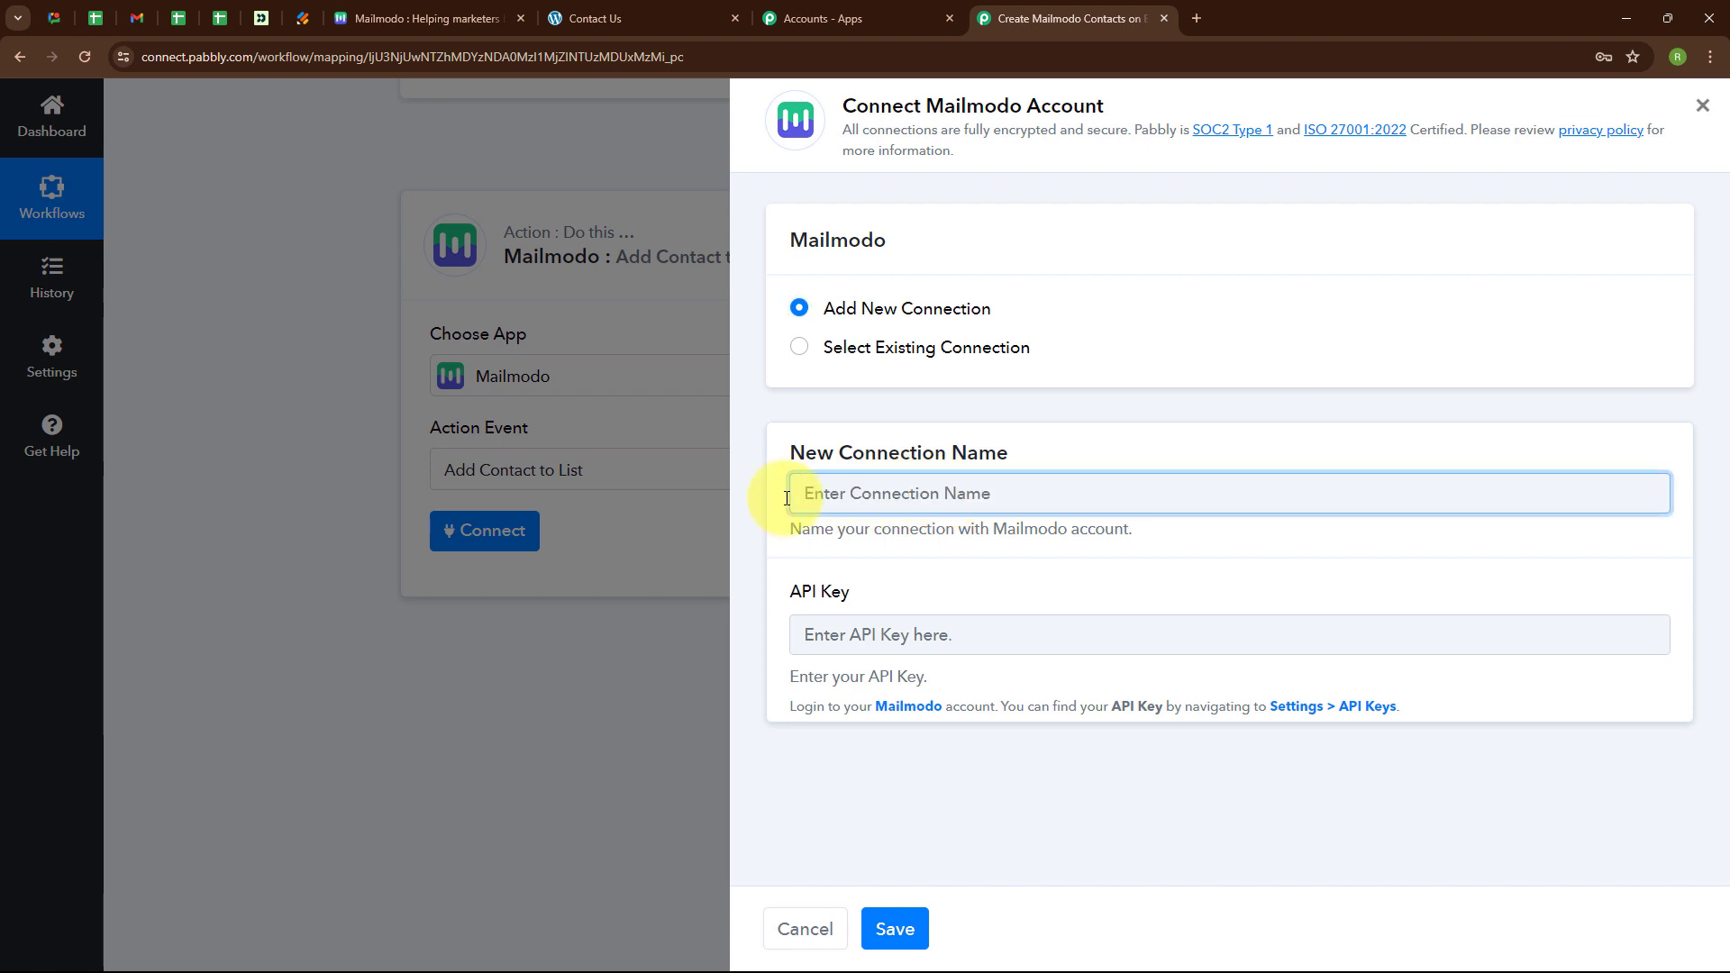
text(Elementor)
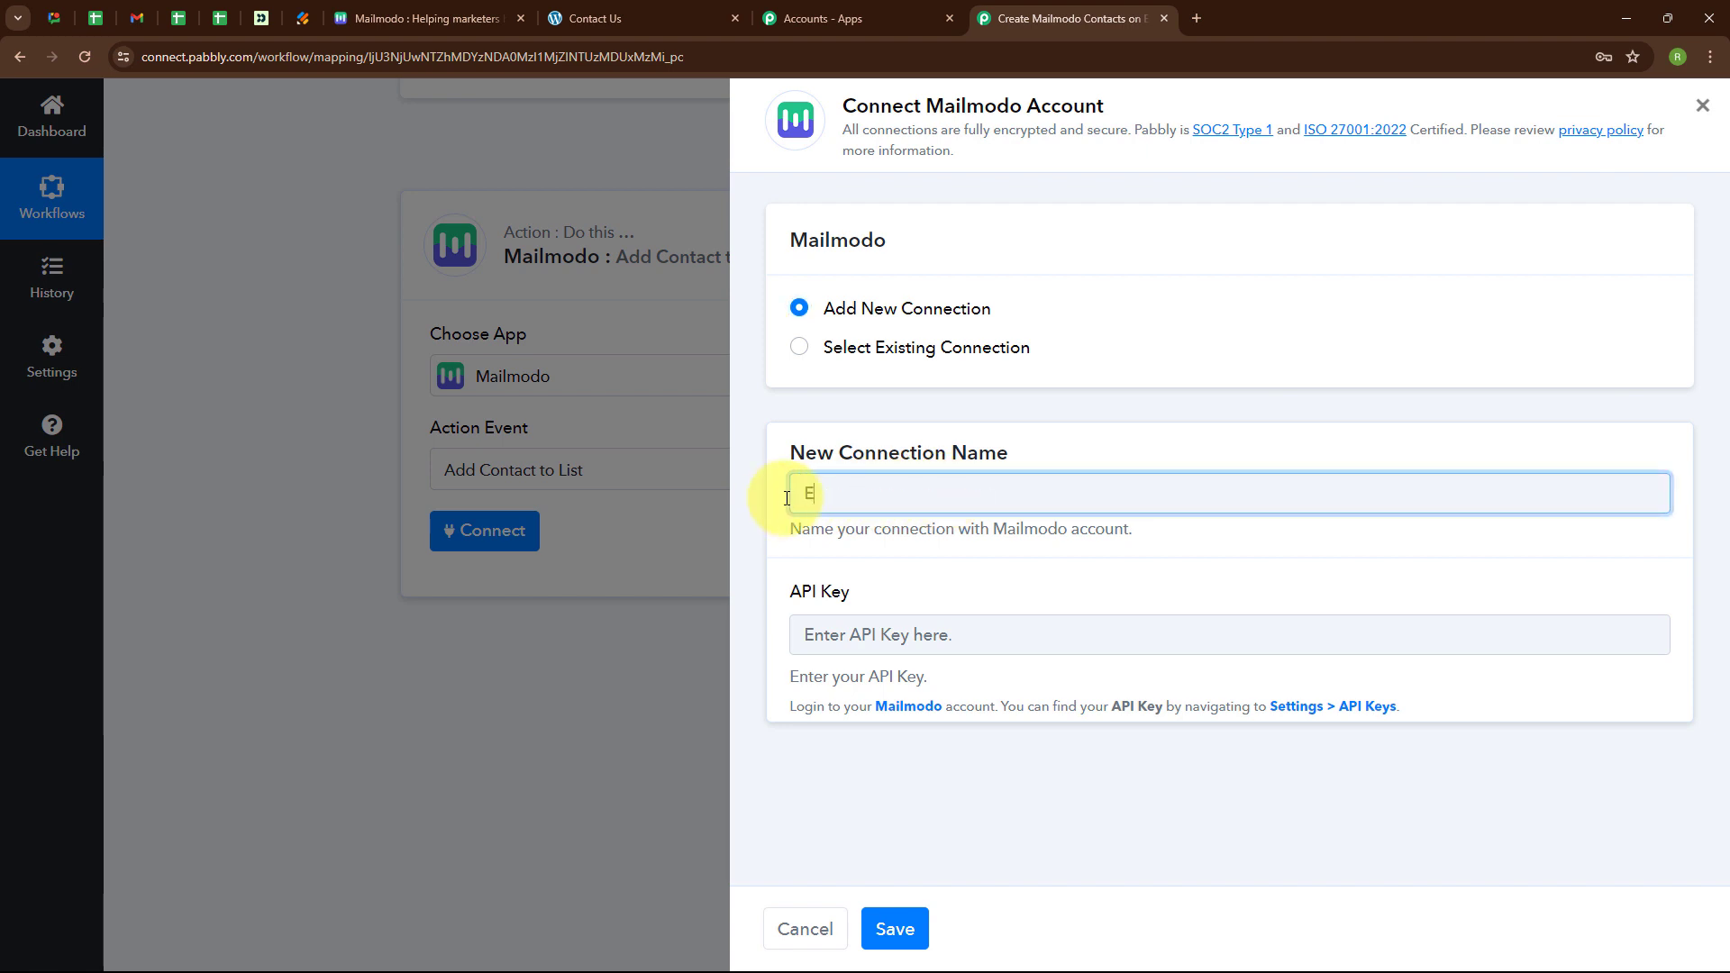
click(827, 633)
drag(792, 732, 1496, 776)
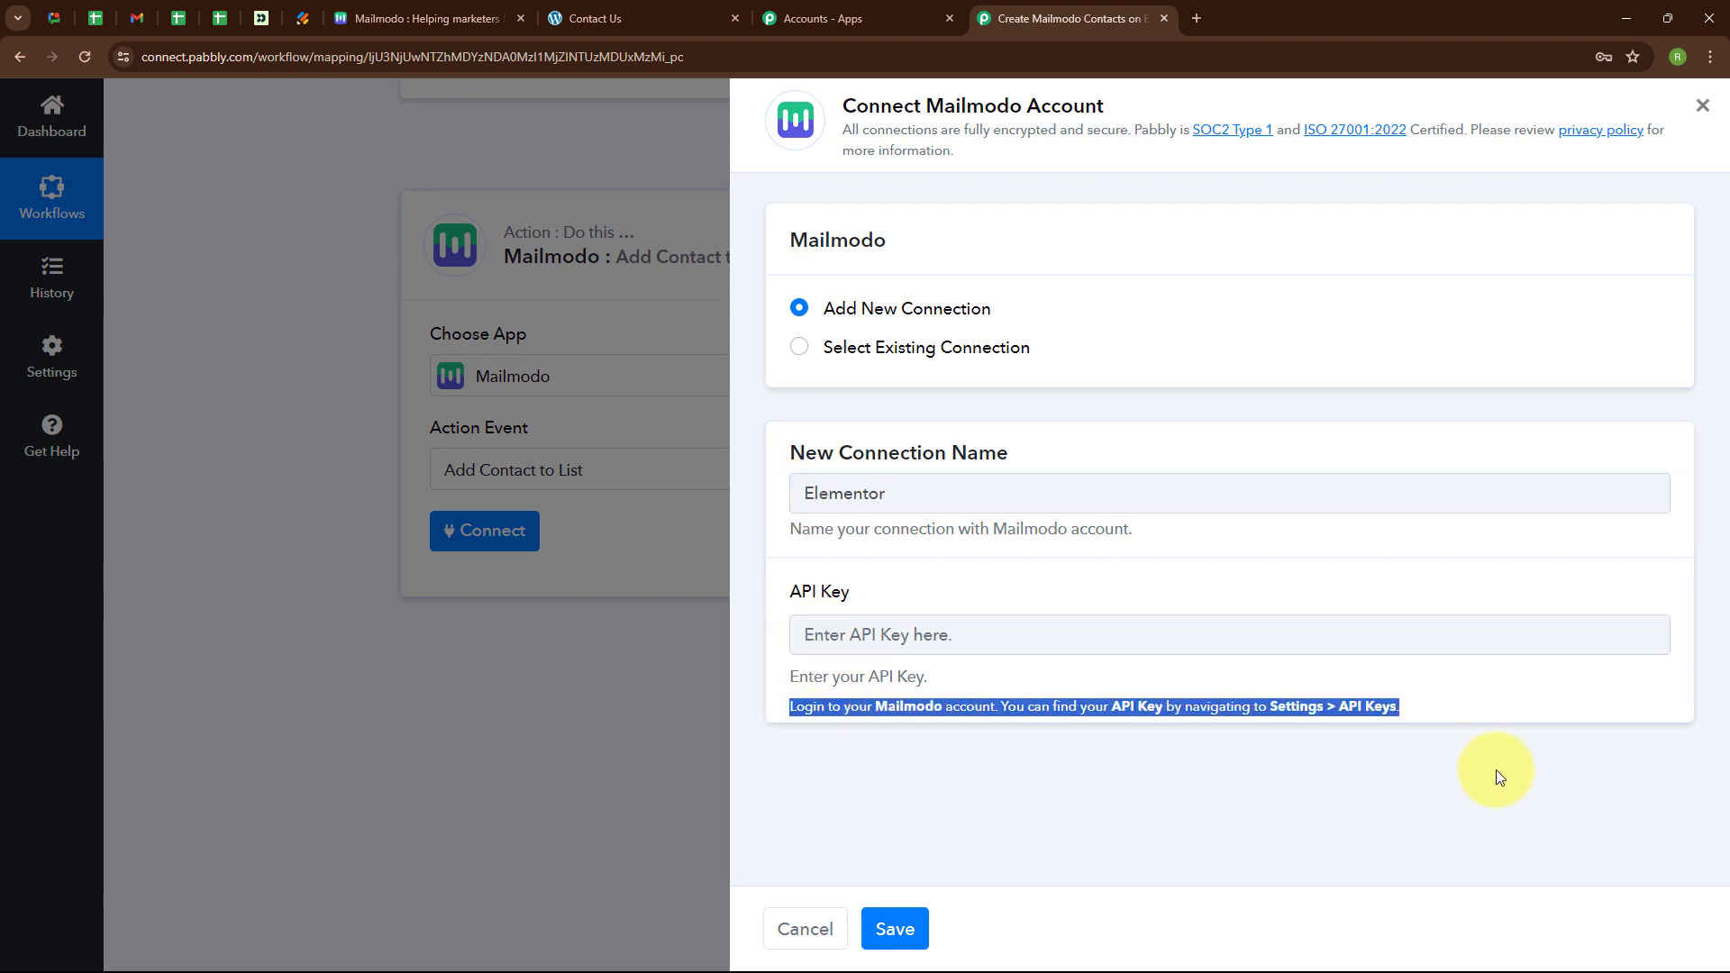
click(1210, 750)
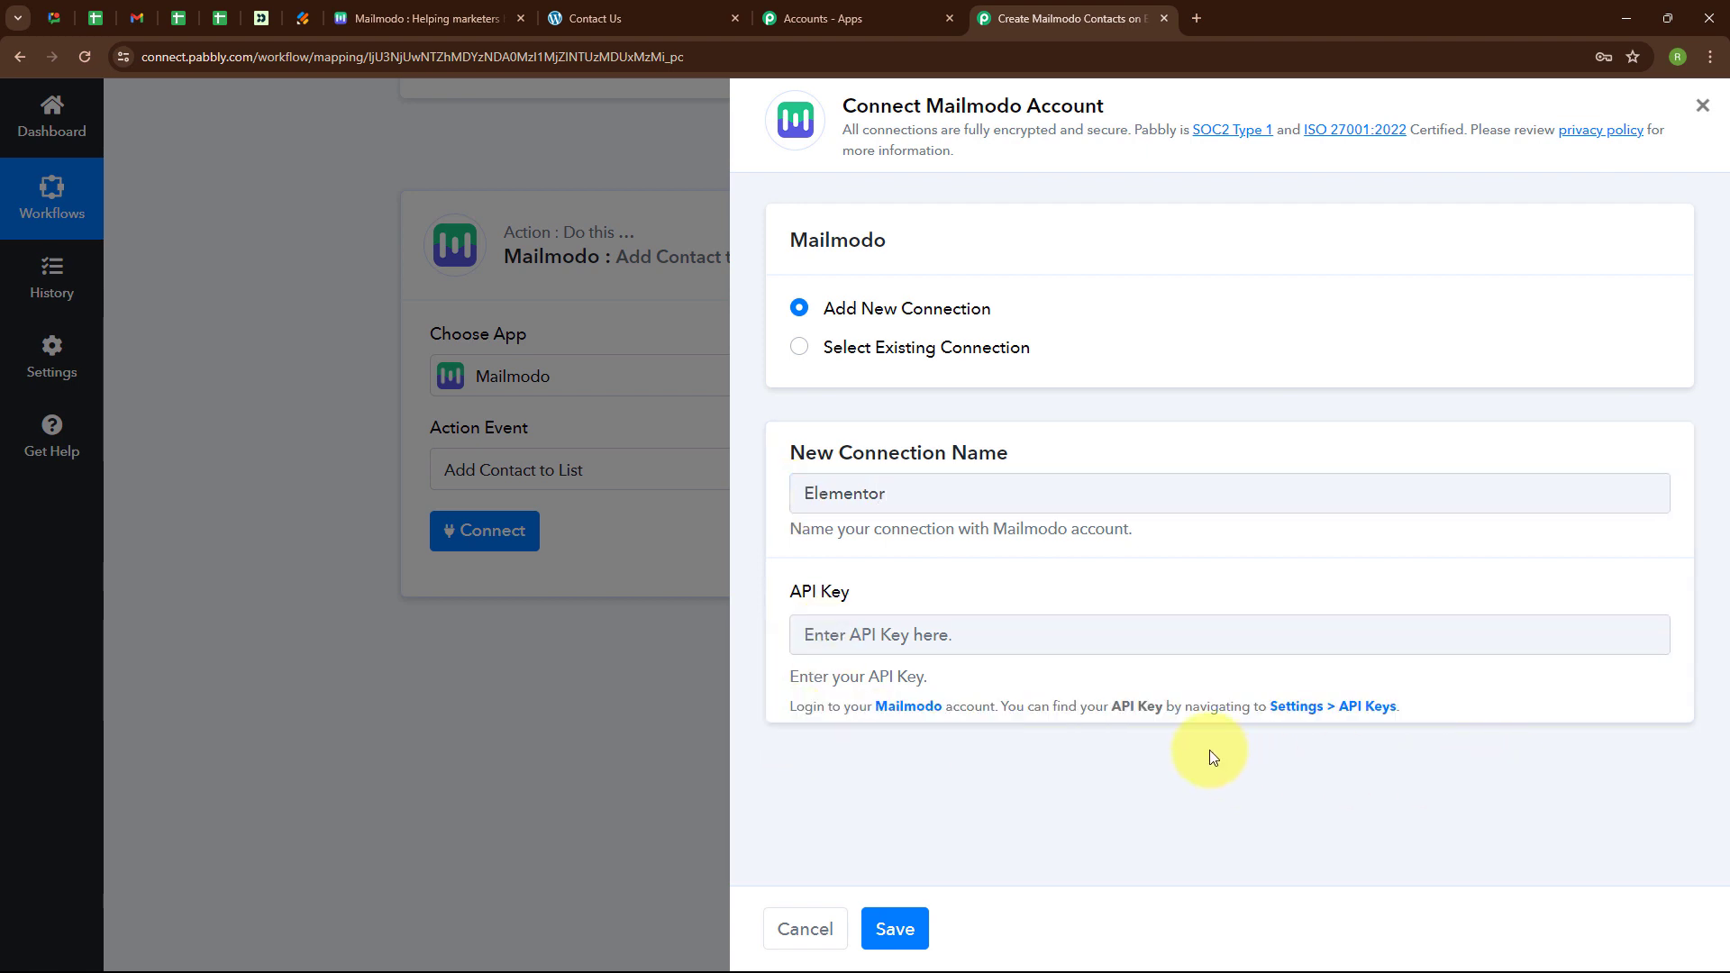
In Mailmodo's API Keys settings, create a key named 'Elemnetor', then reveal and copy it.
click(411, 5)
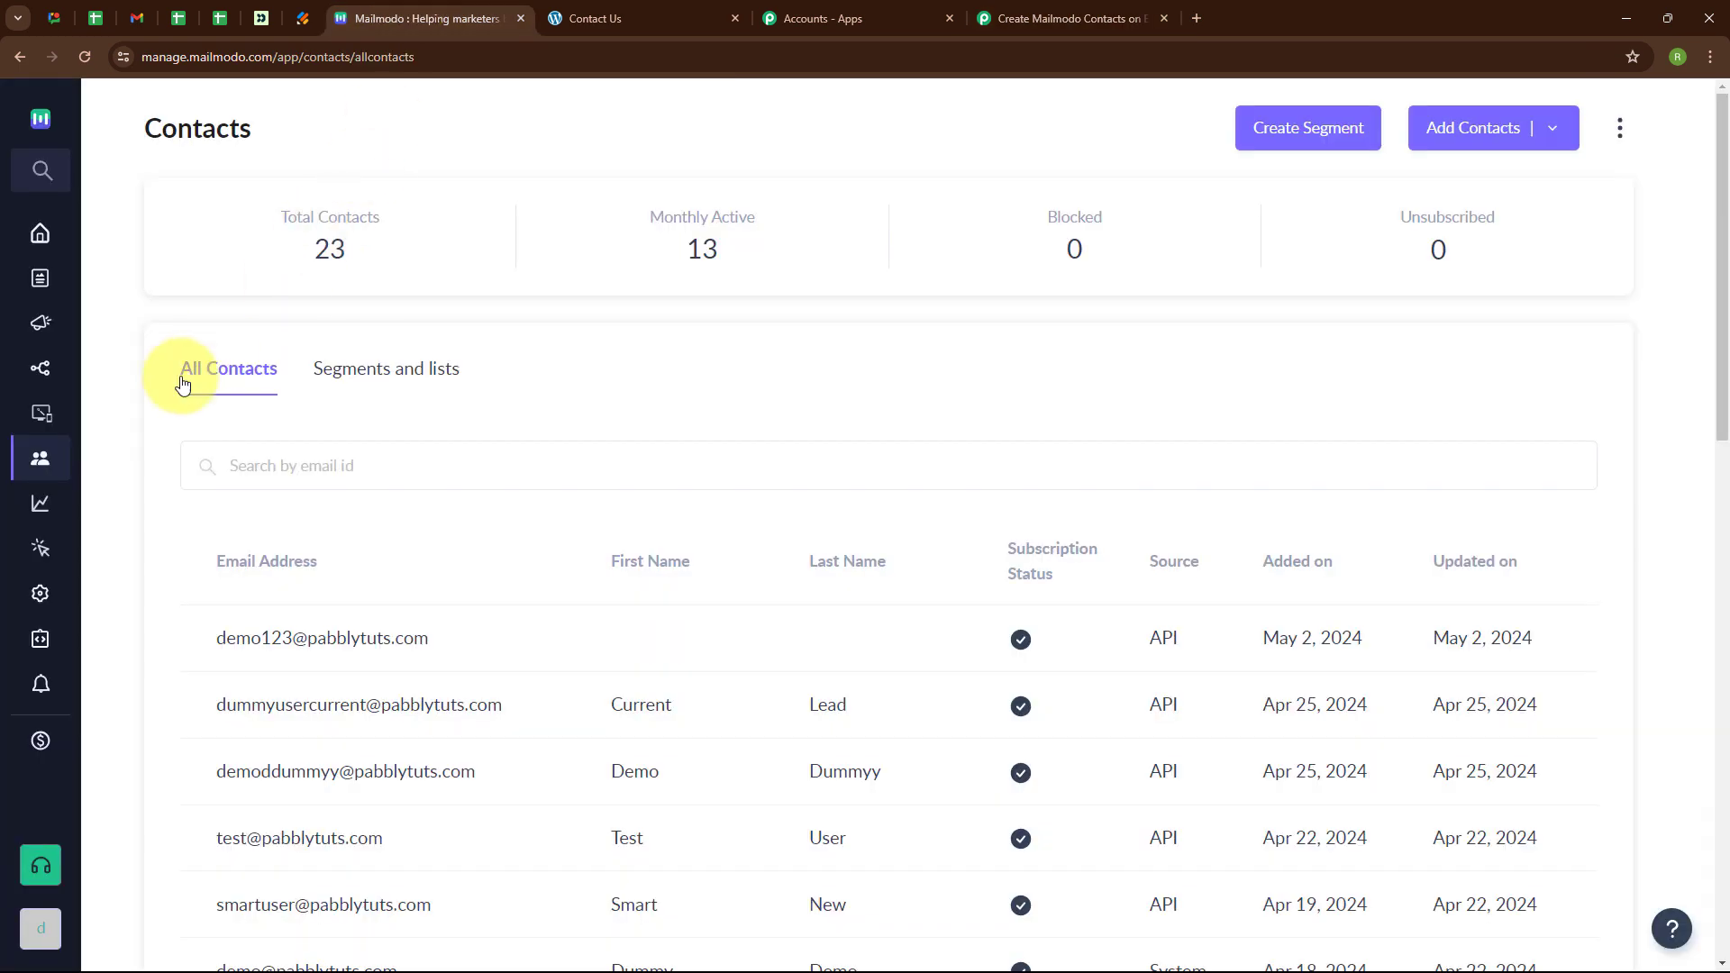
click(49, 595)
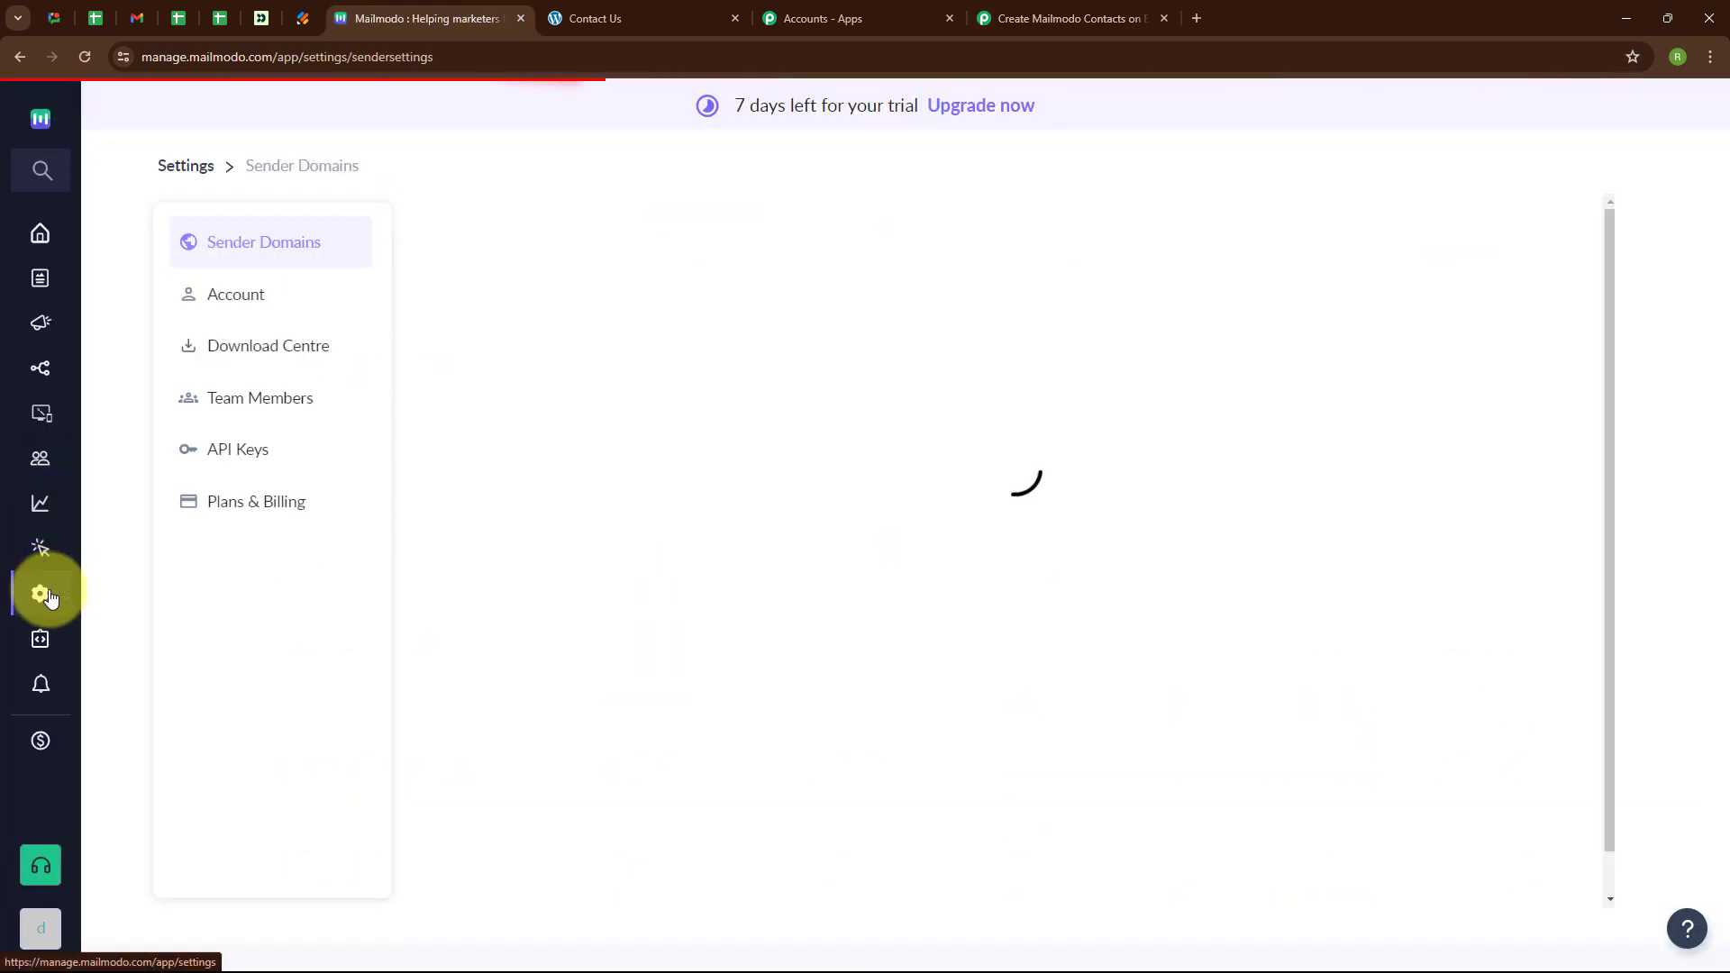
click(211, 460)
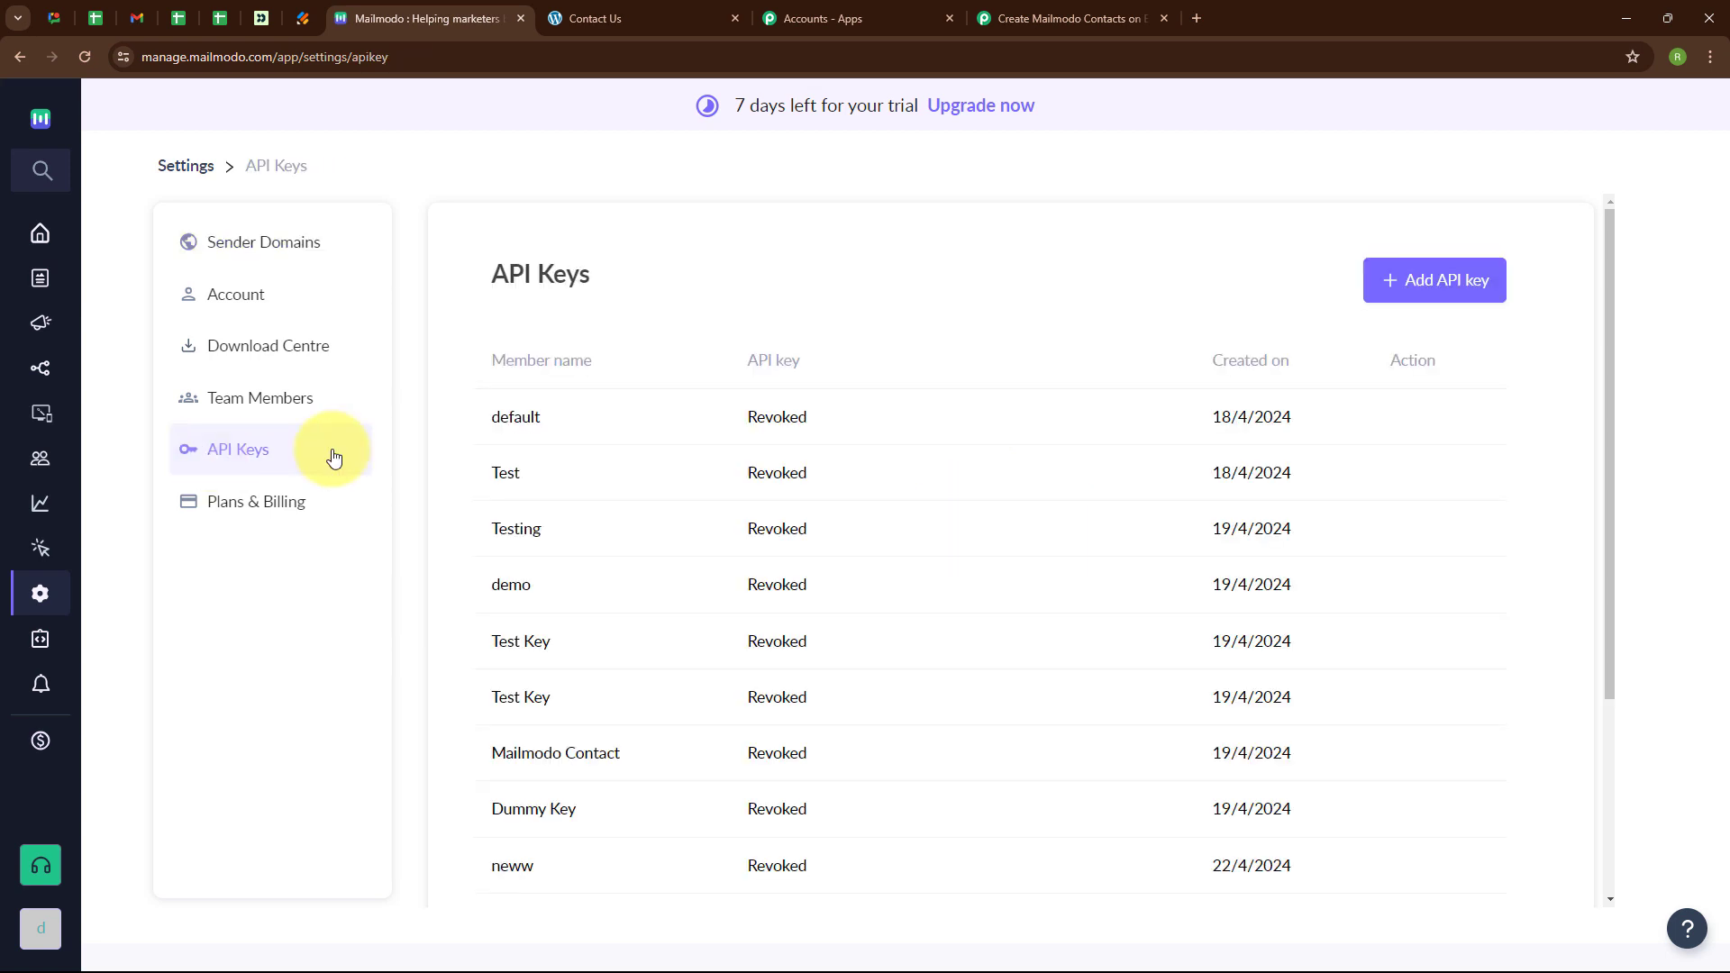
click(1445, 286)
click(712, 516)
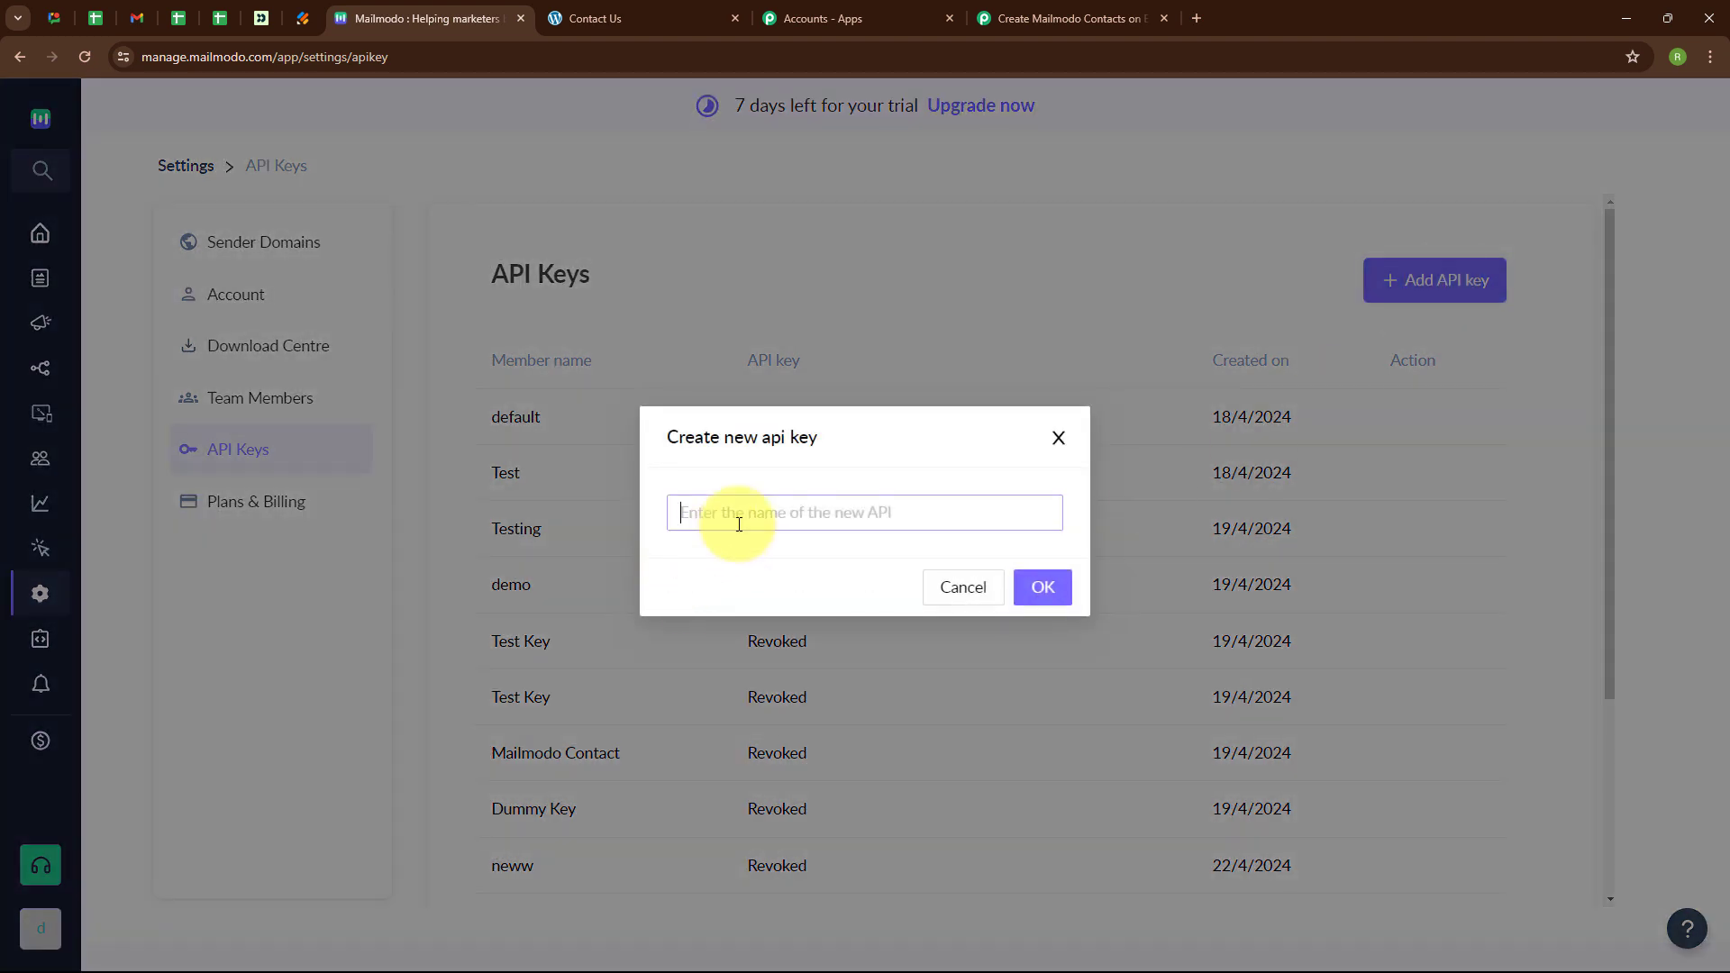
text(E)
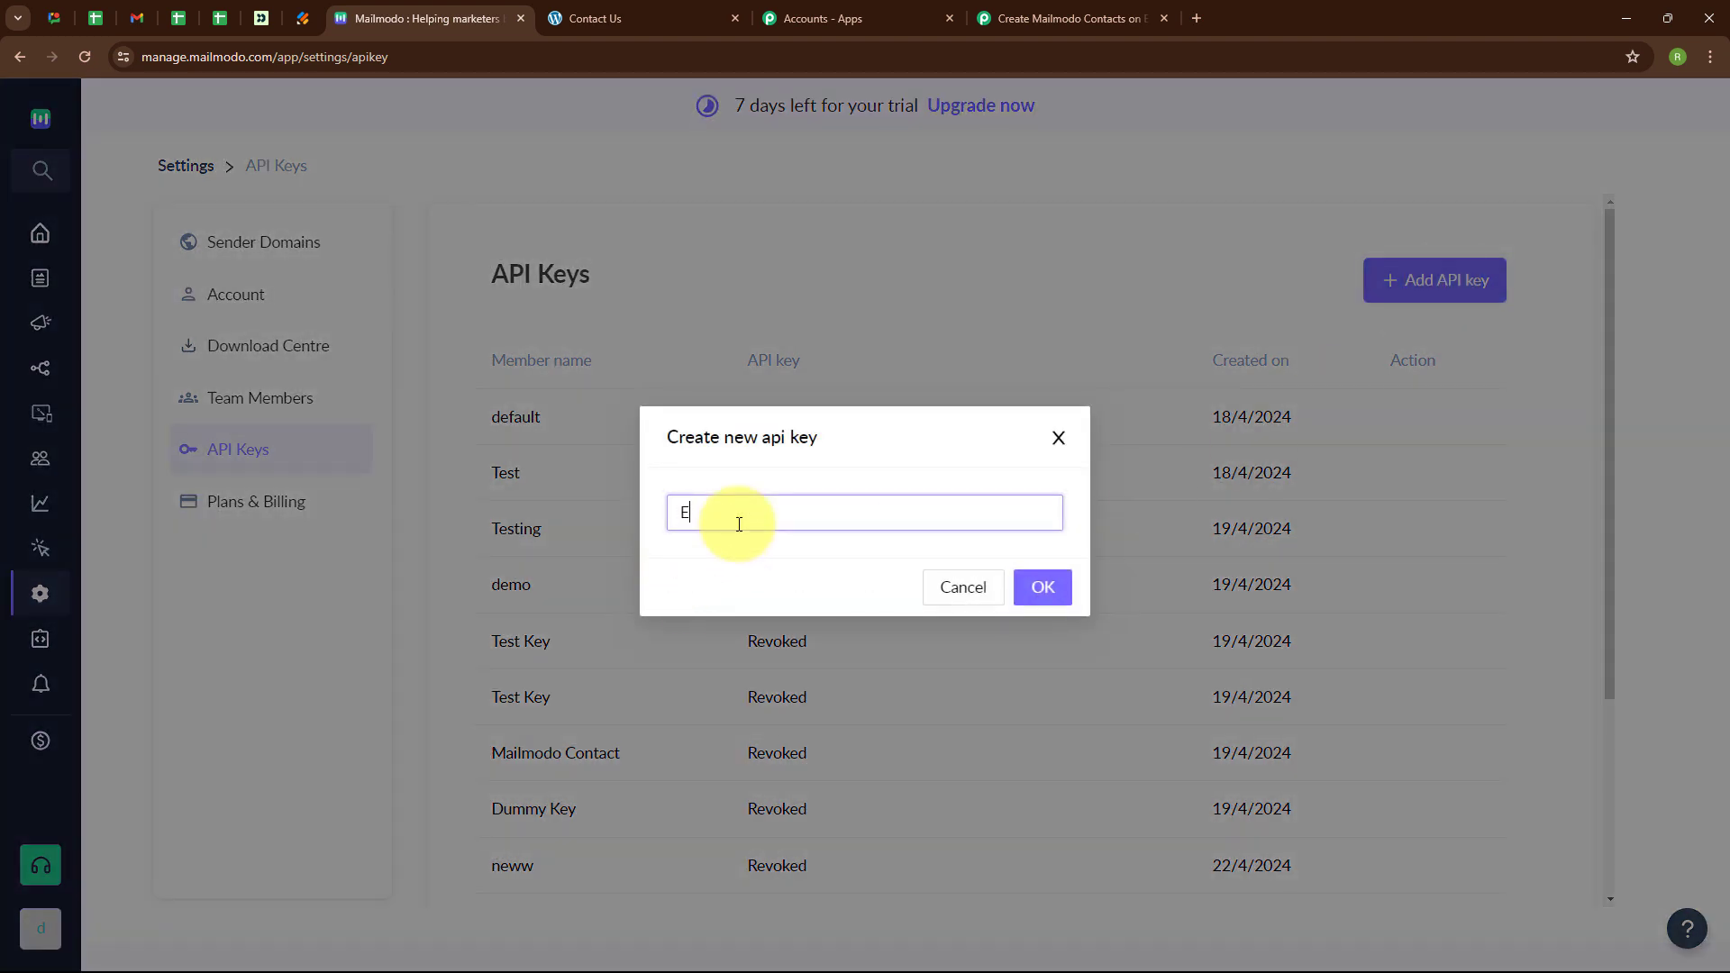
text(lemnetor)
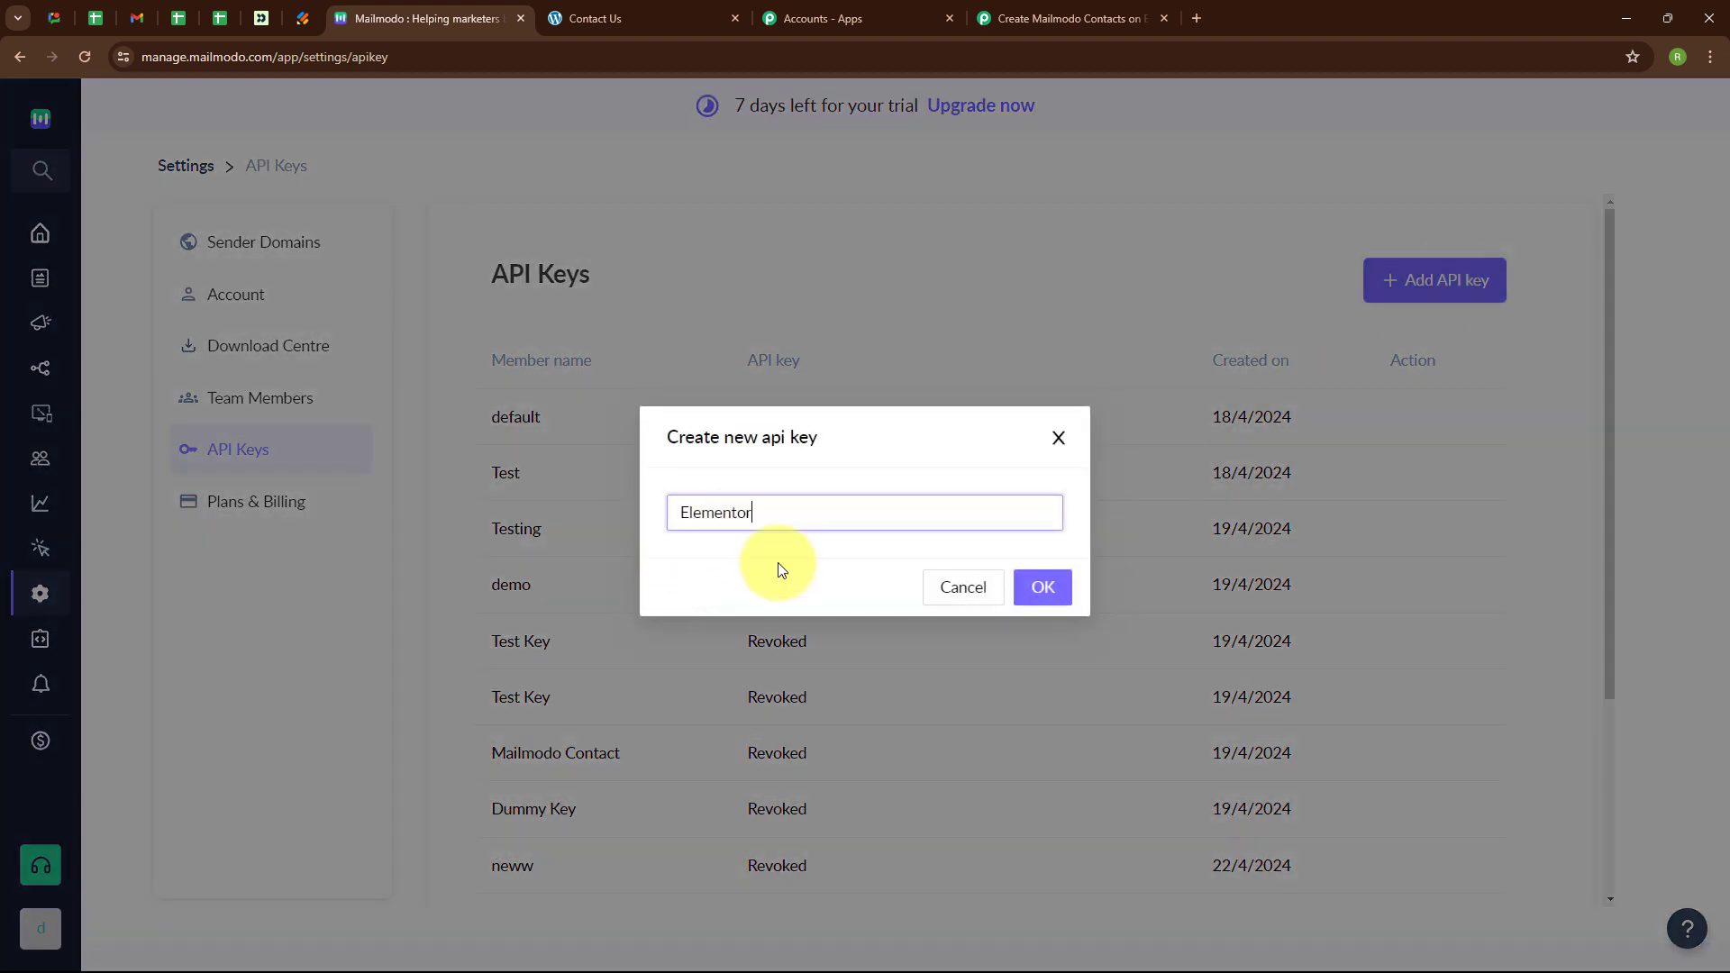
click(1047, 586)
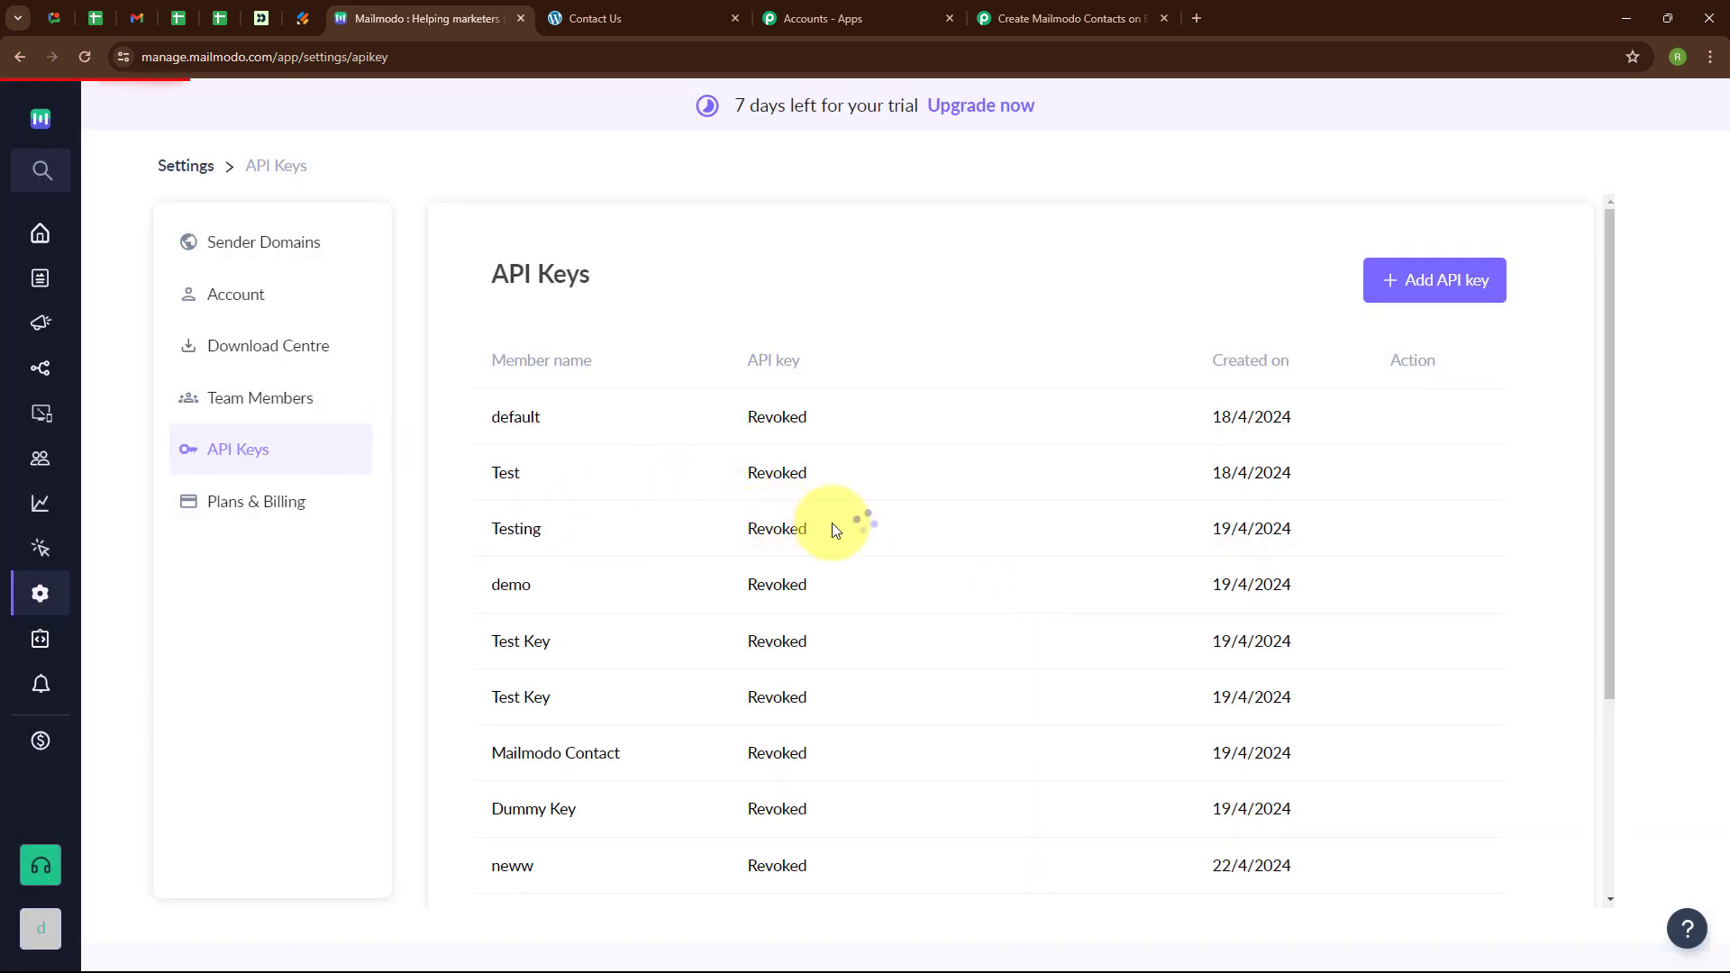
scroll(901, 630, down, 4)
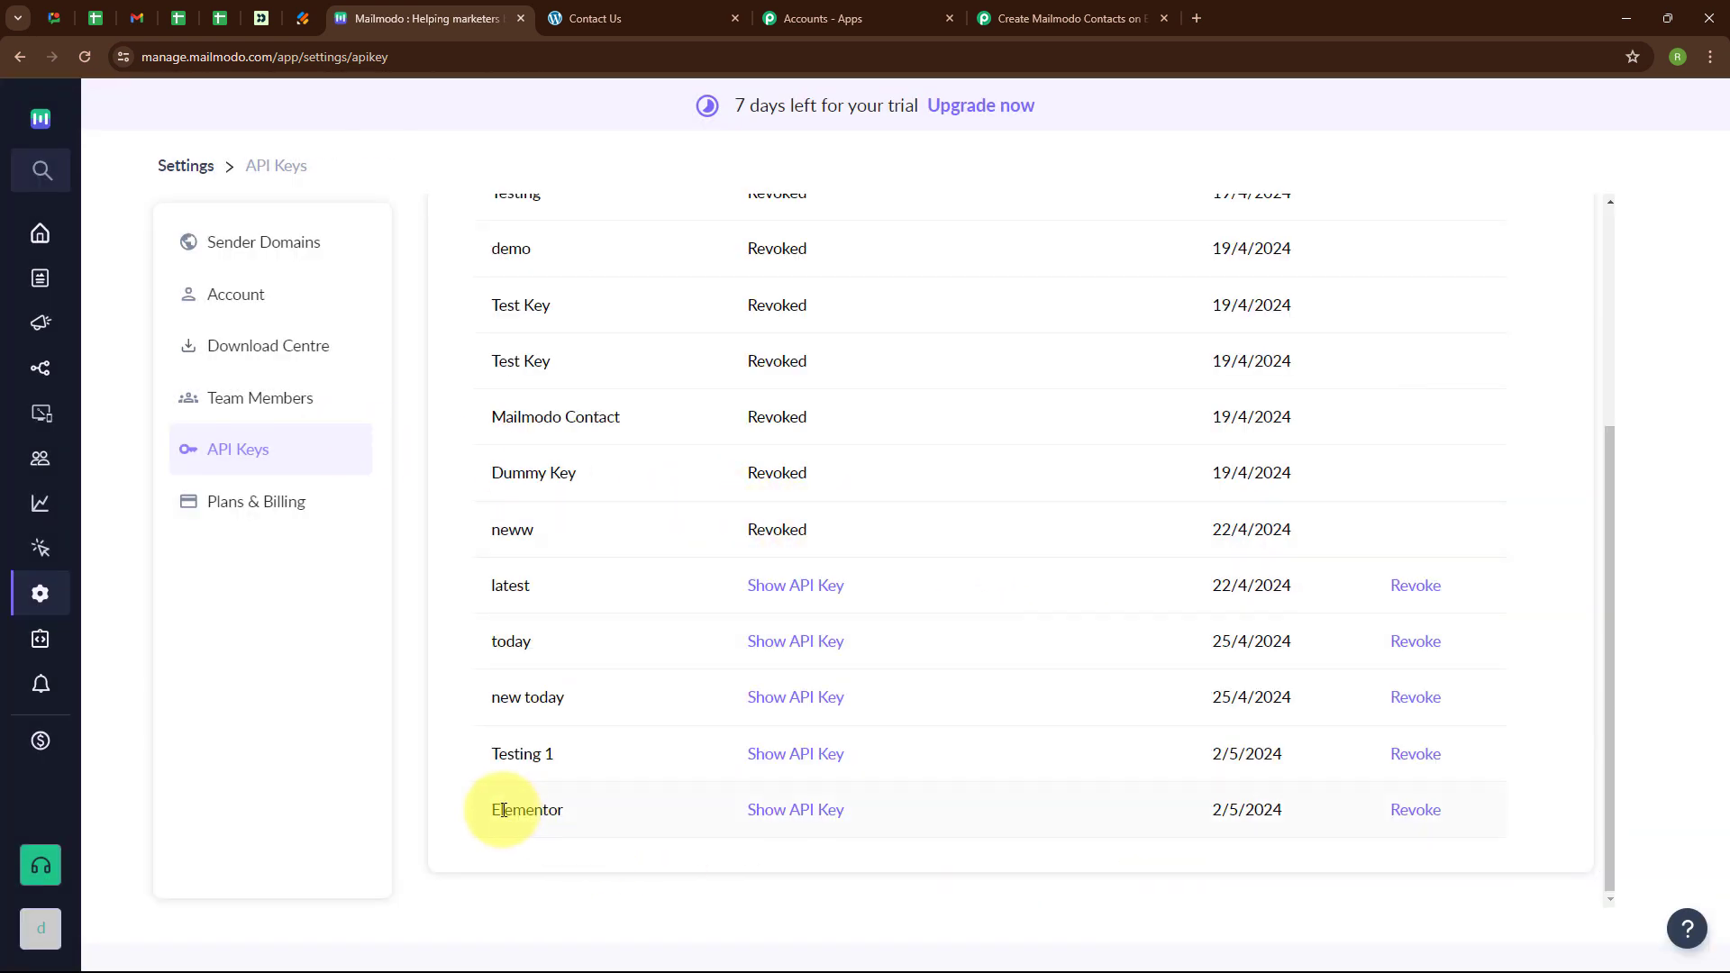
click(802, 817)
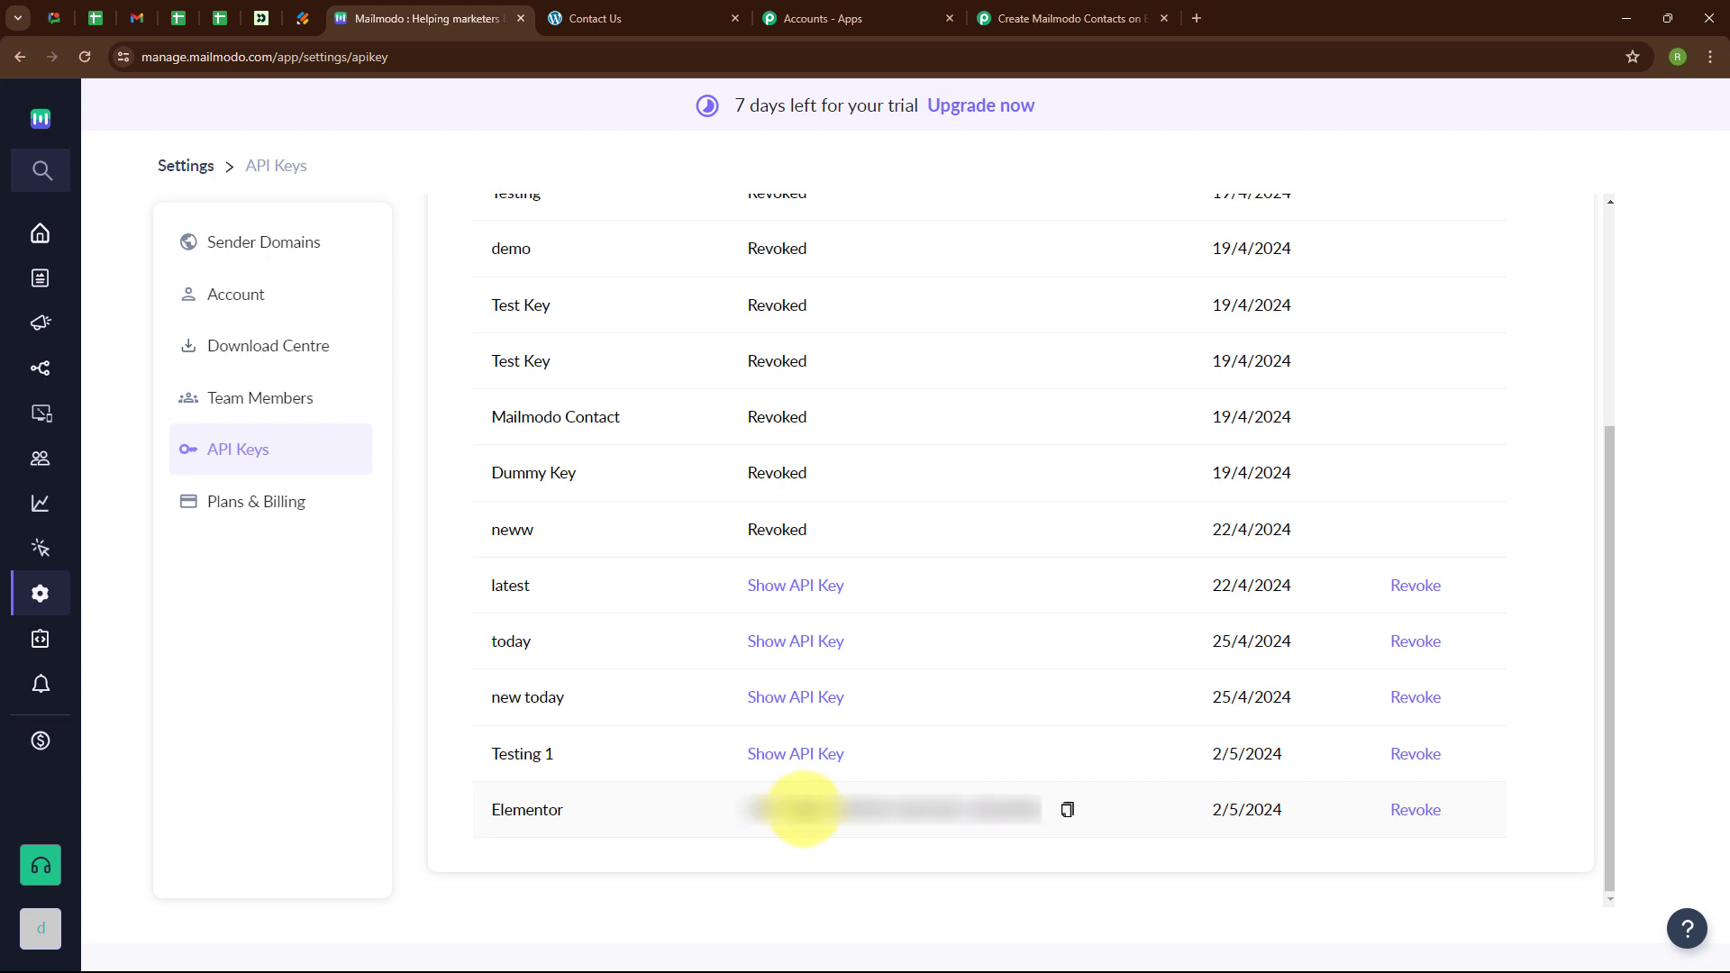
click(1068, 813)
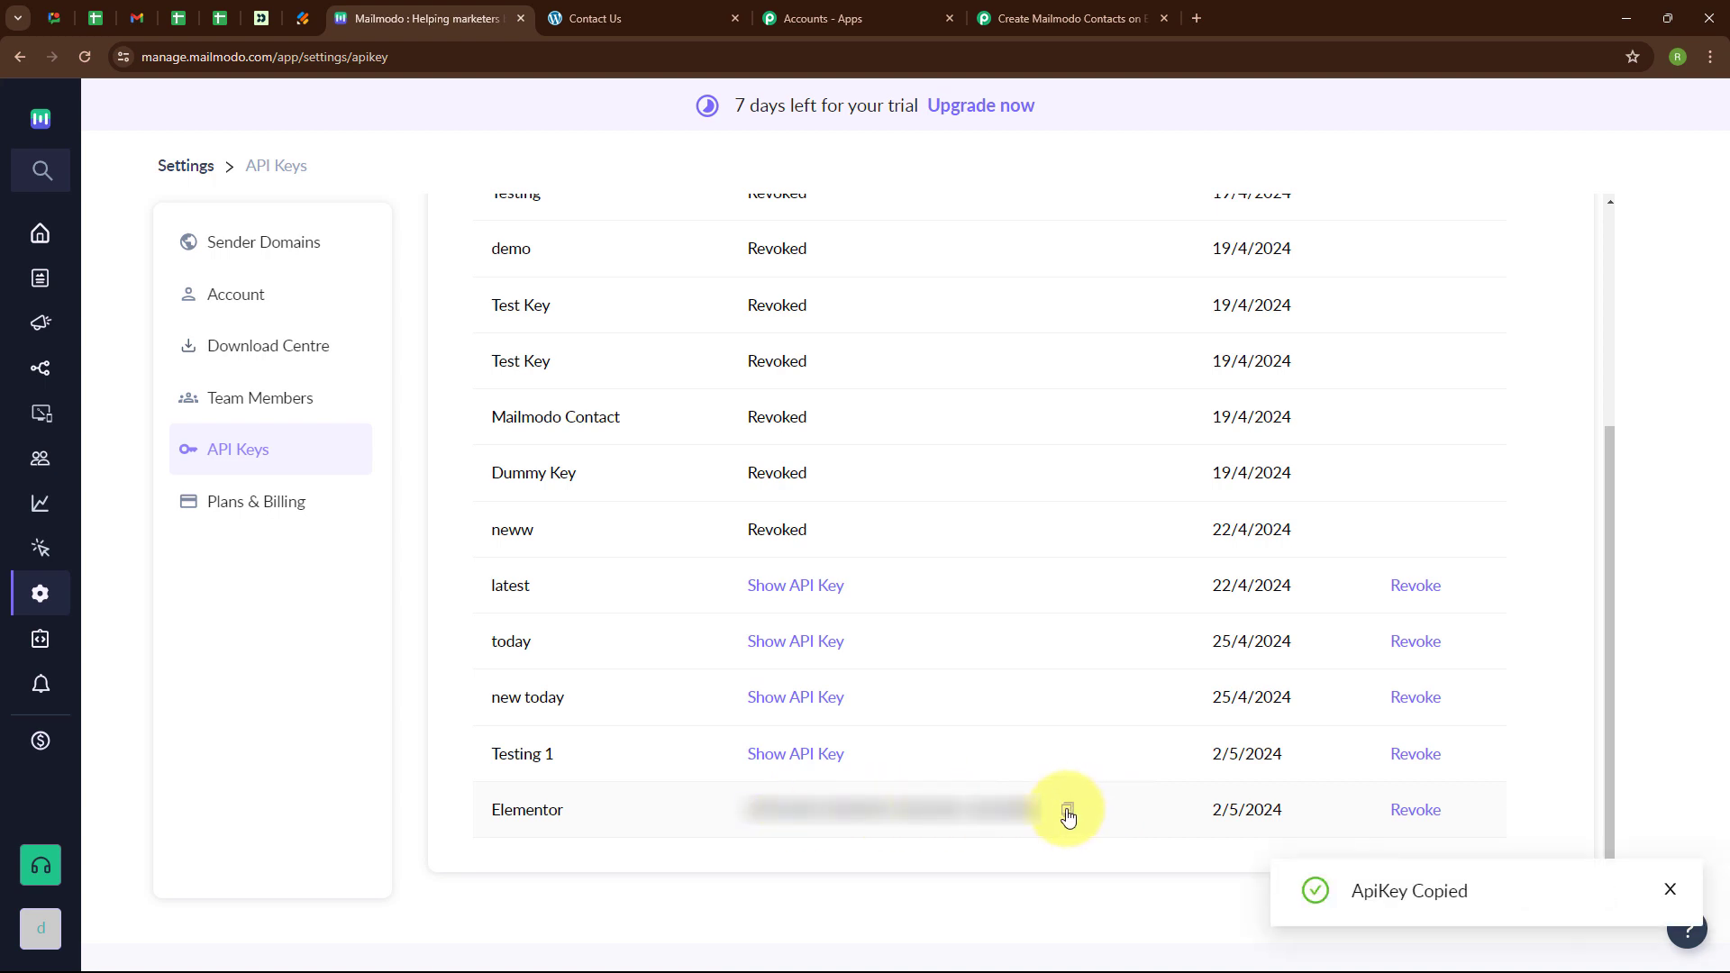
Paste the copied key into Pabbly's API Key field and save the Mailmodo connection.
click(984, 9)
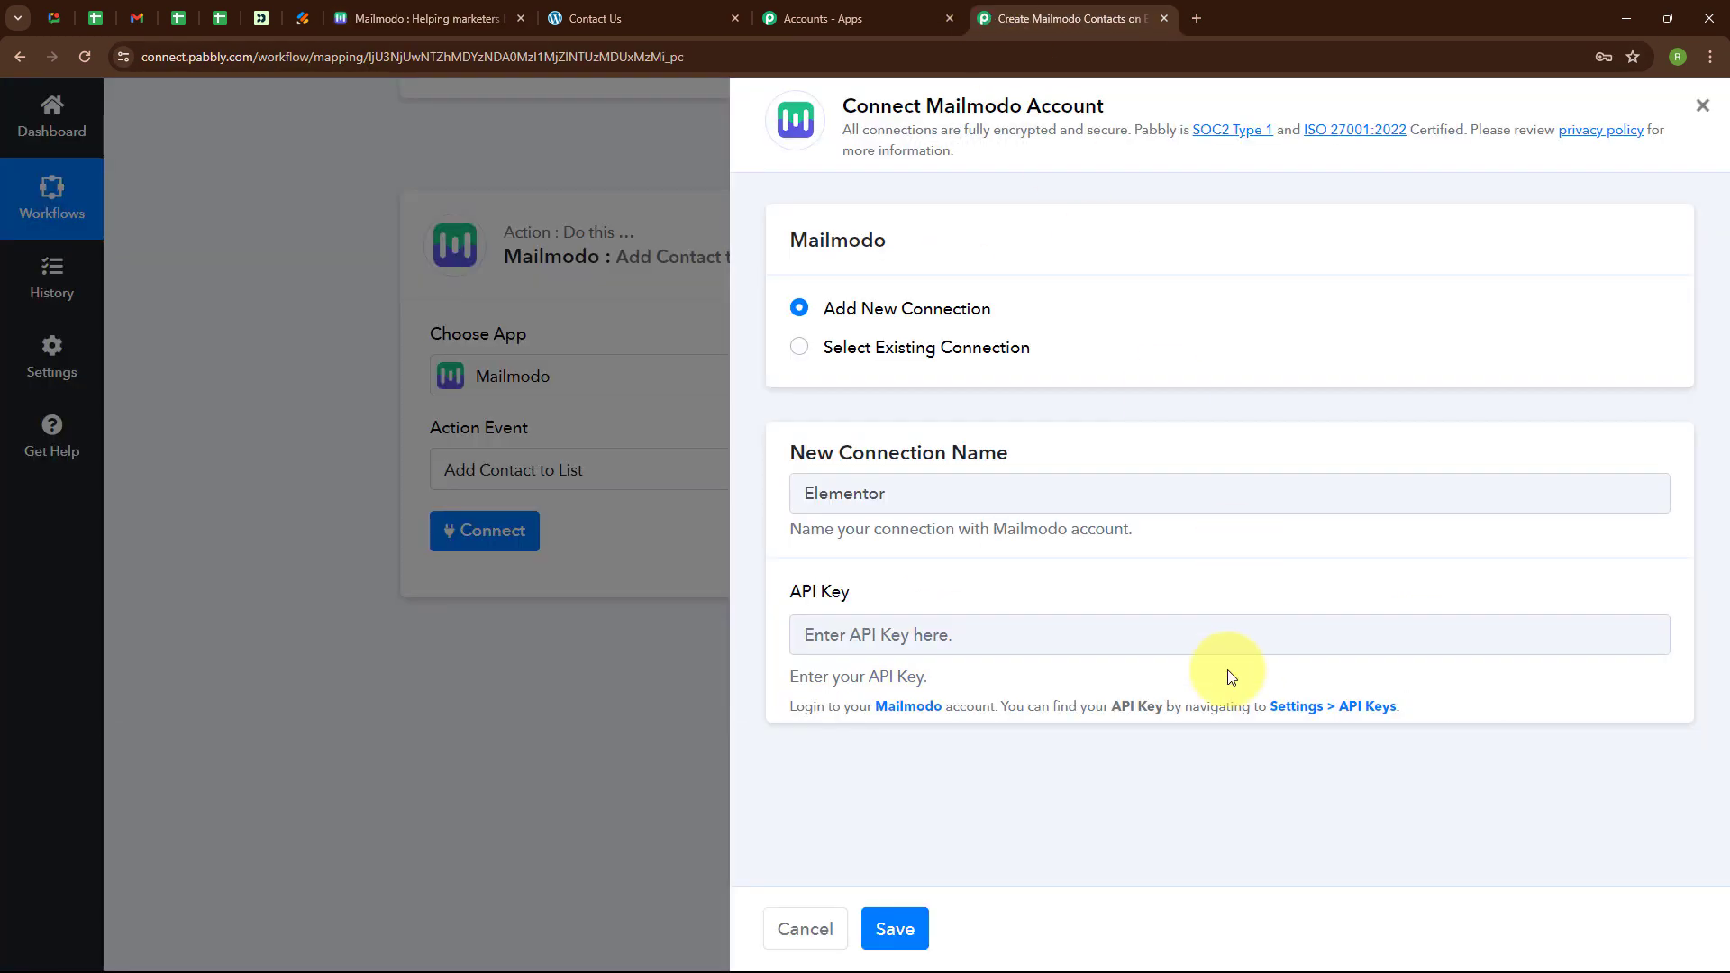
click(799, 630)
key(ctrl+v)
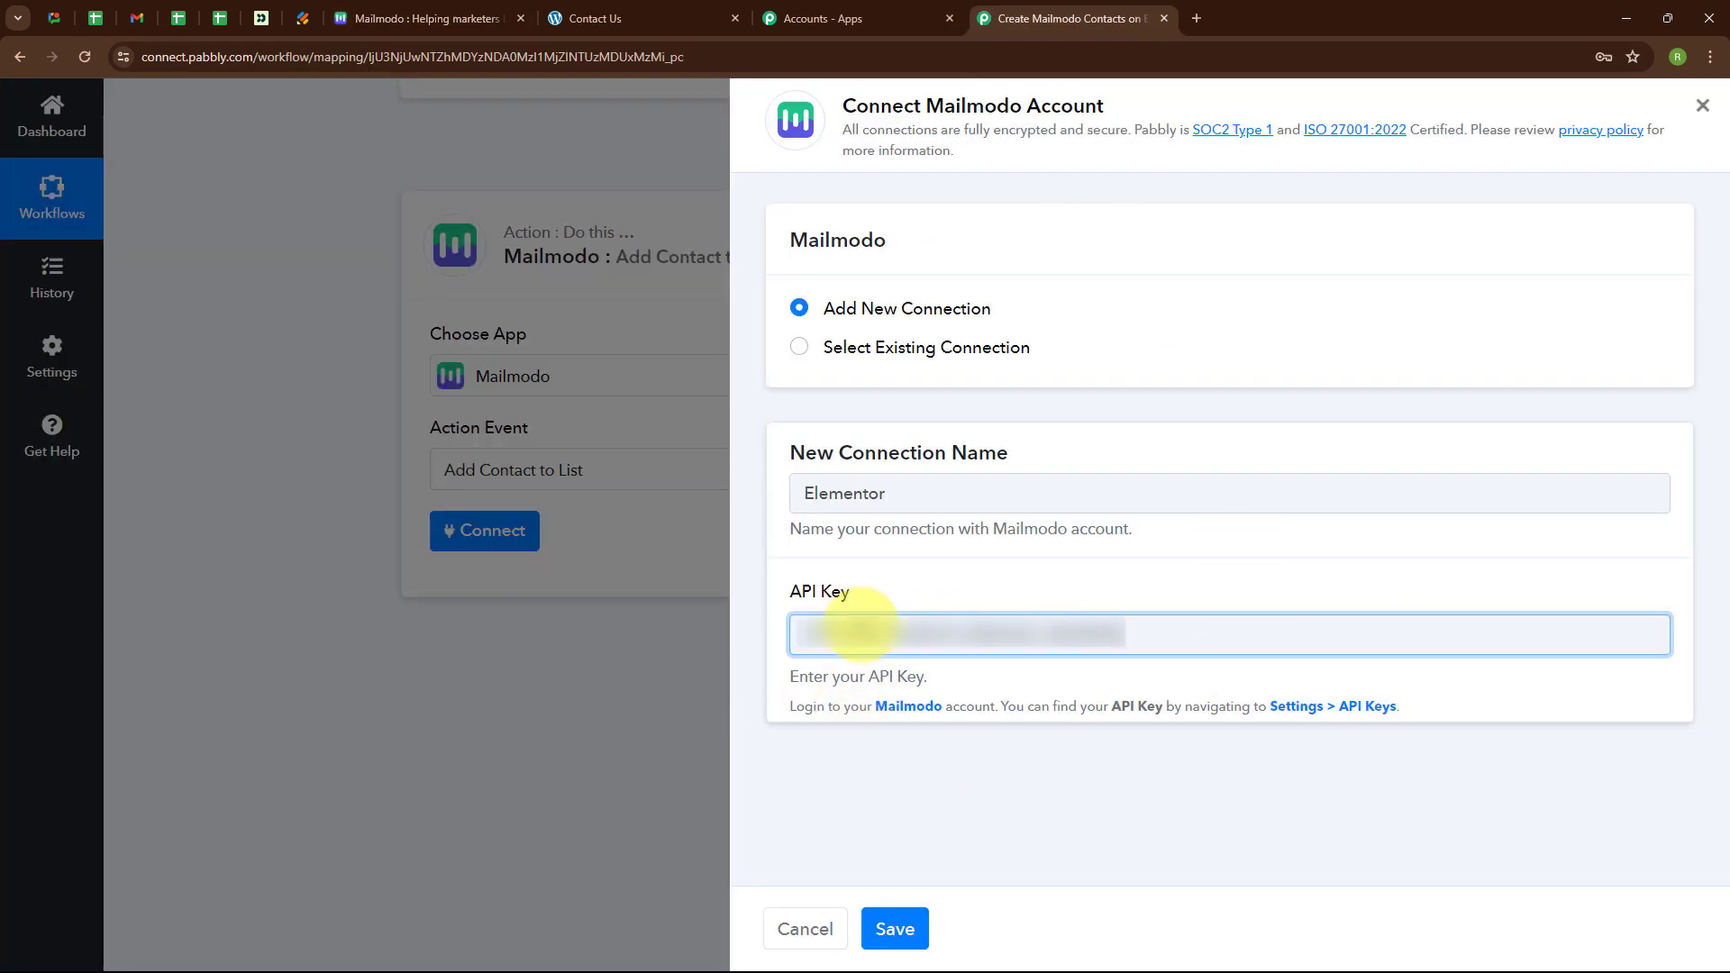
click(904, 777)
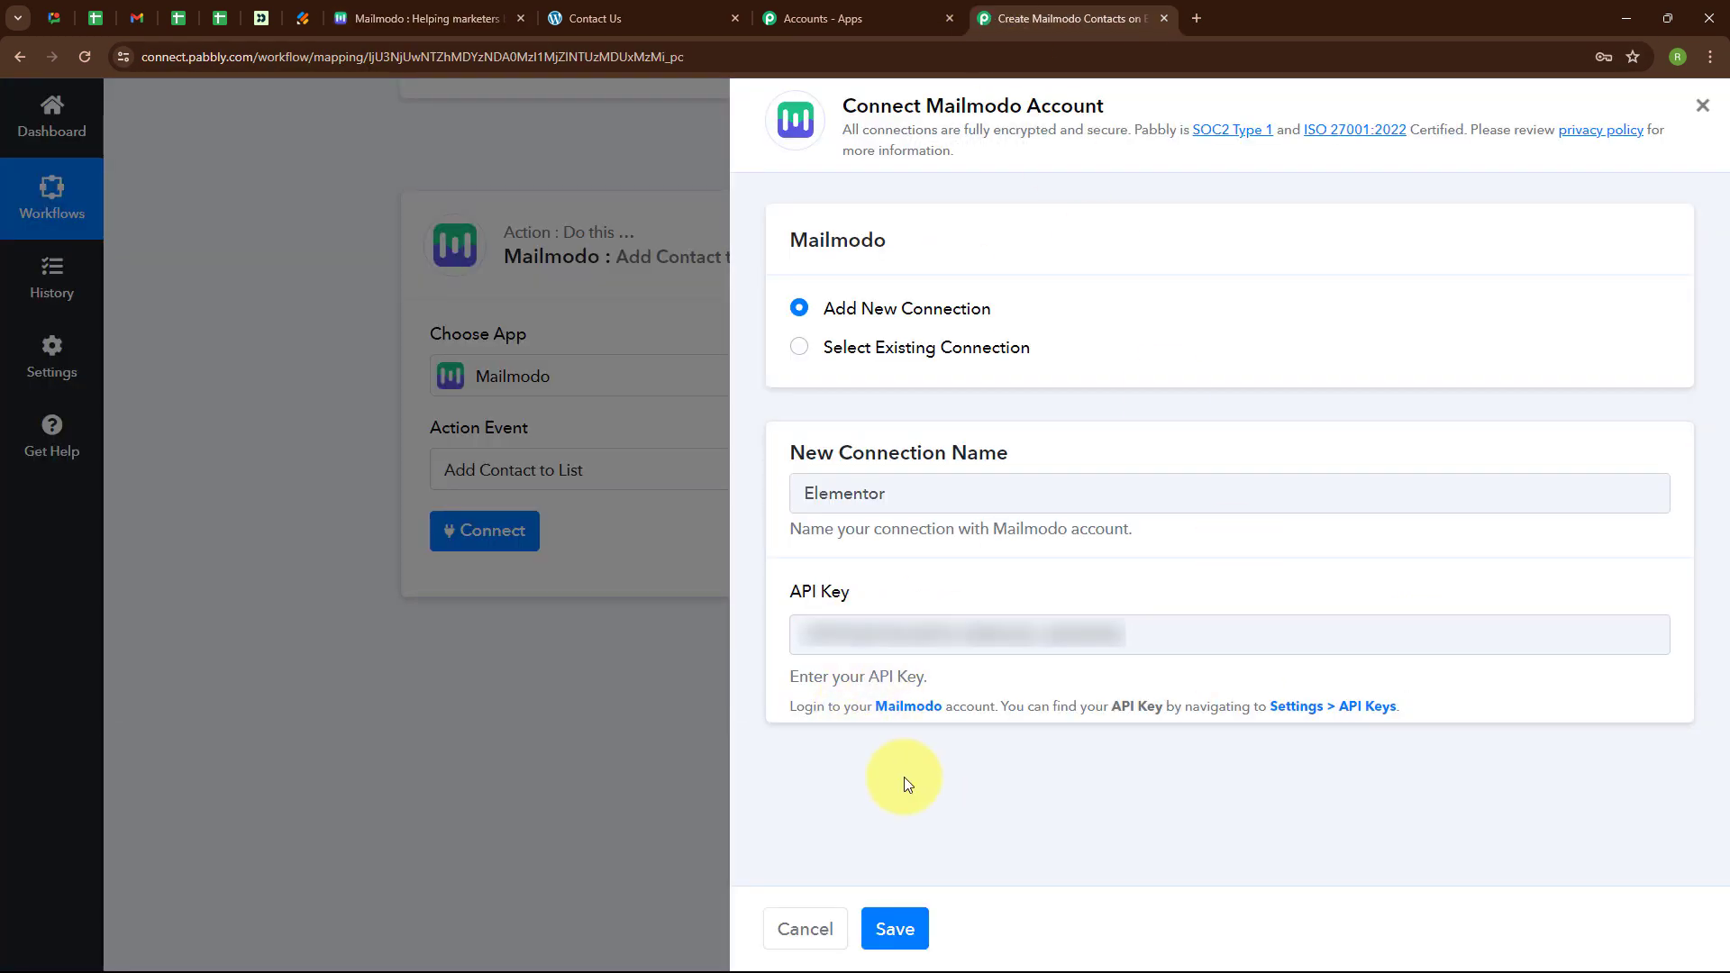
click(901, 929)
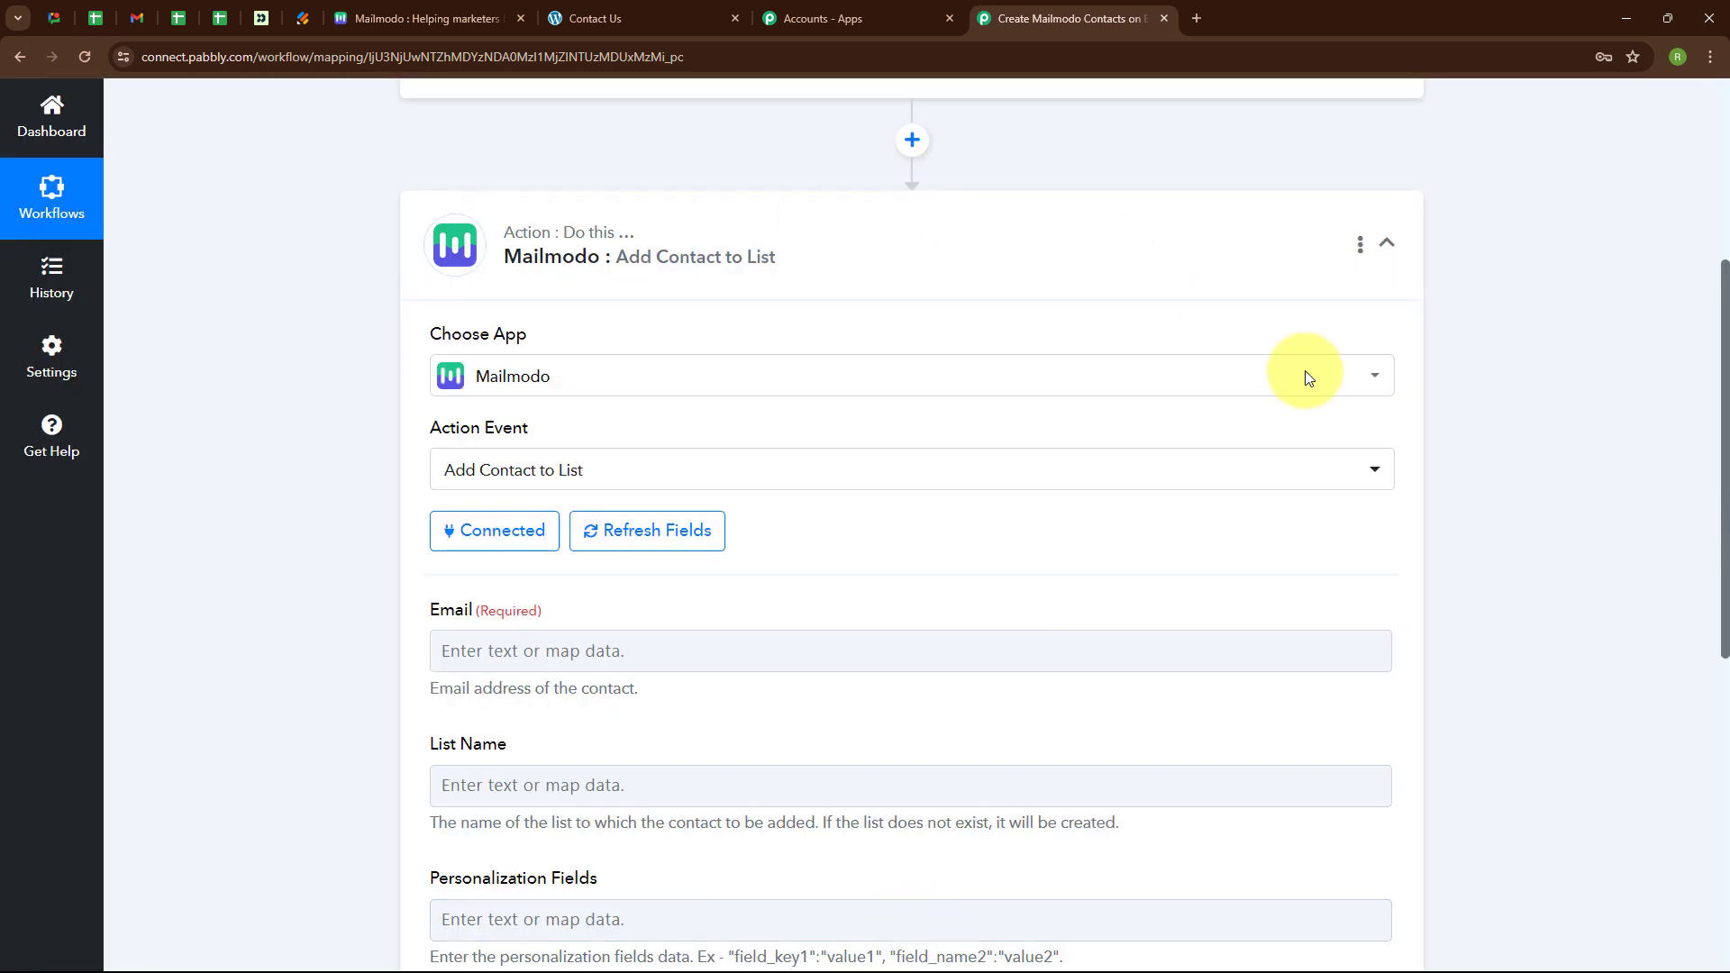
Map the Elementor form submission's Email value into the Email field.
scroll(957, 532, down, 3)
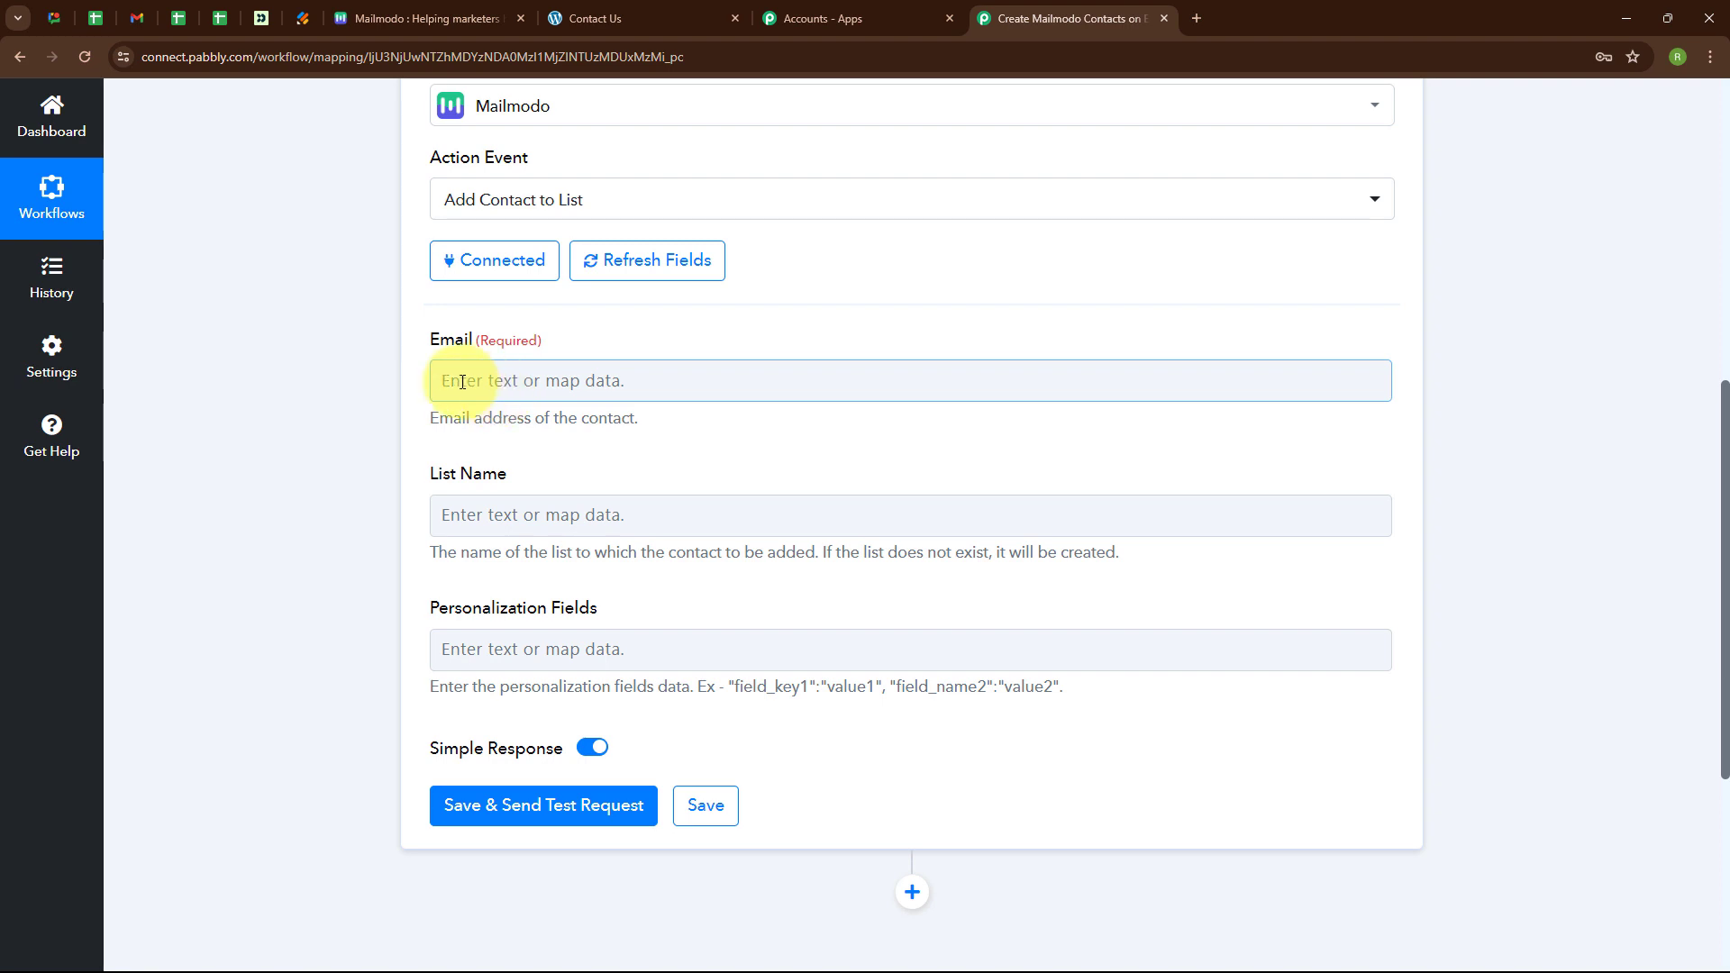
click(450, 380)
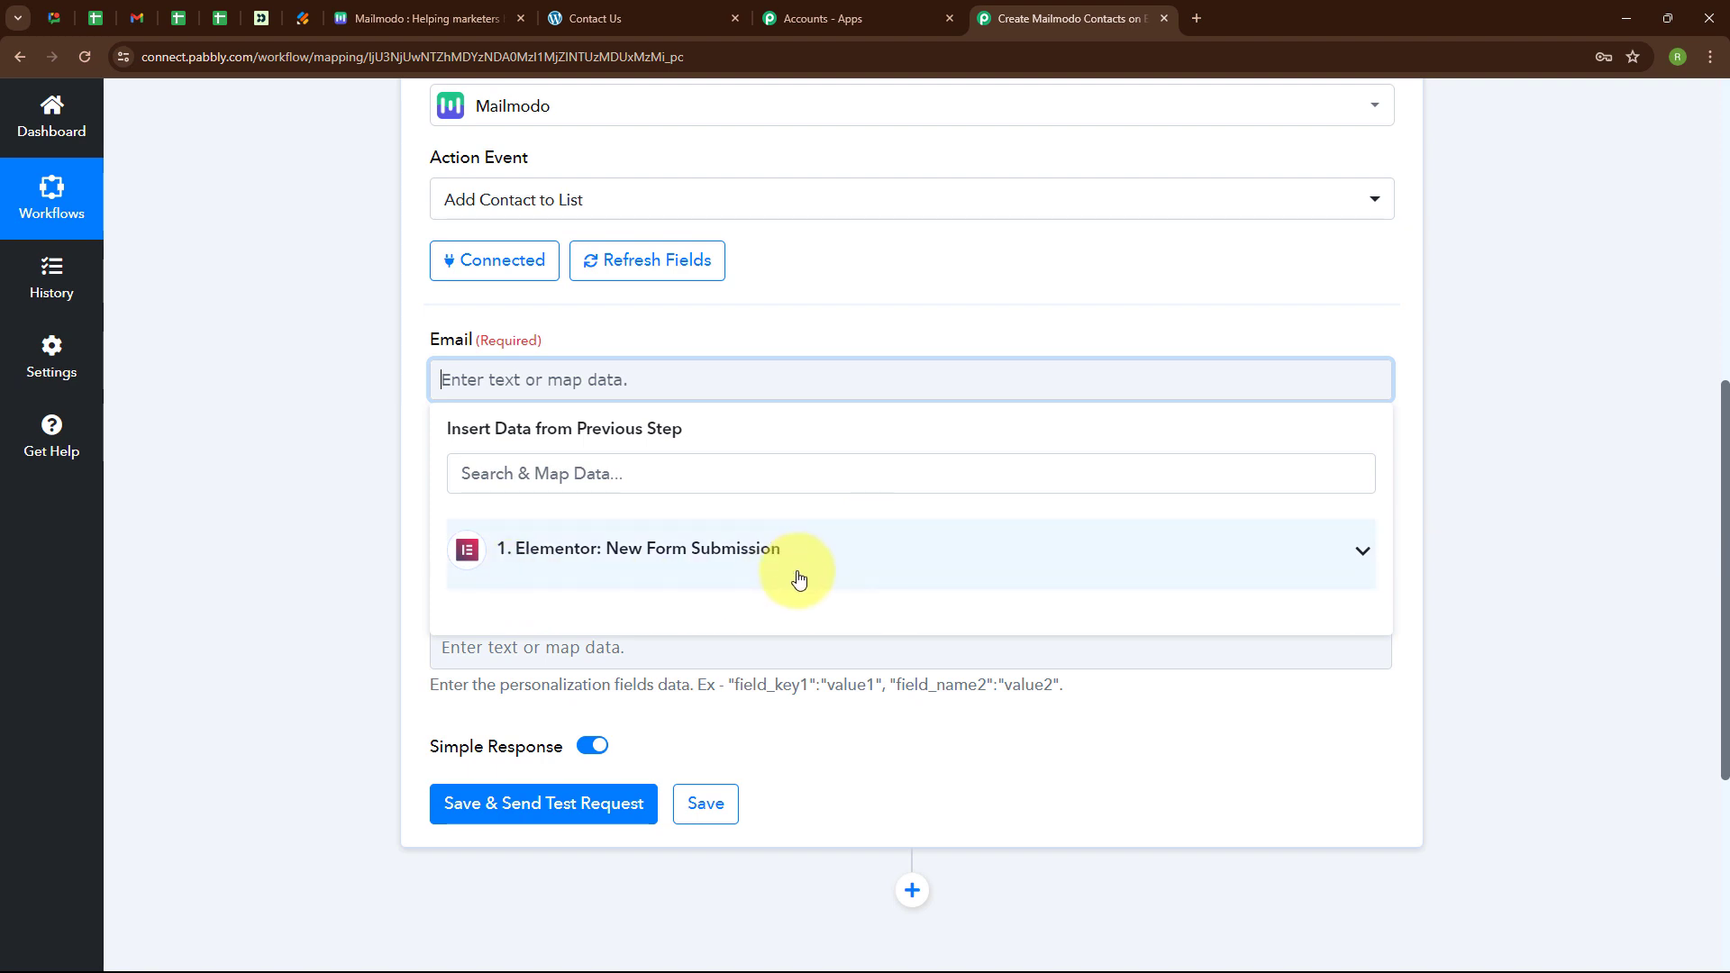
click(590, 568)
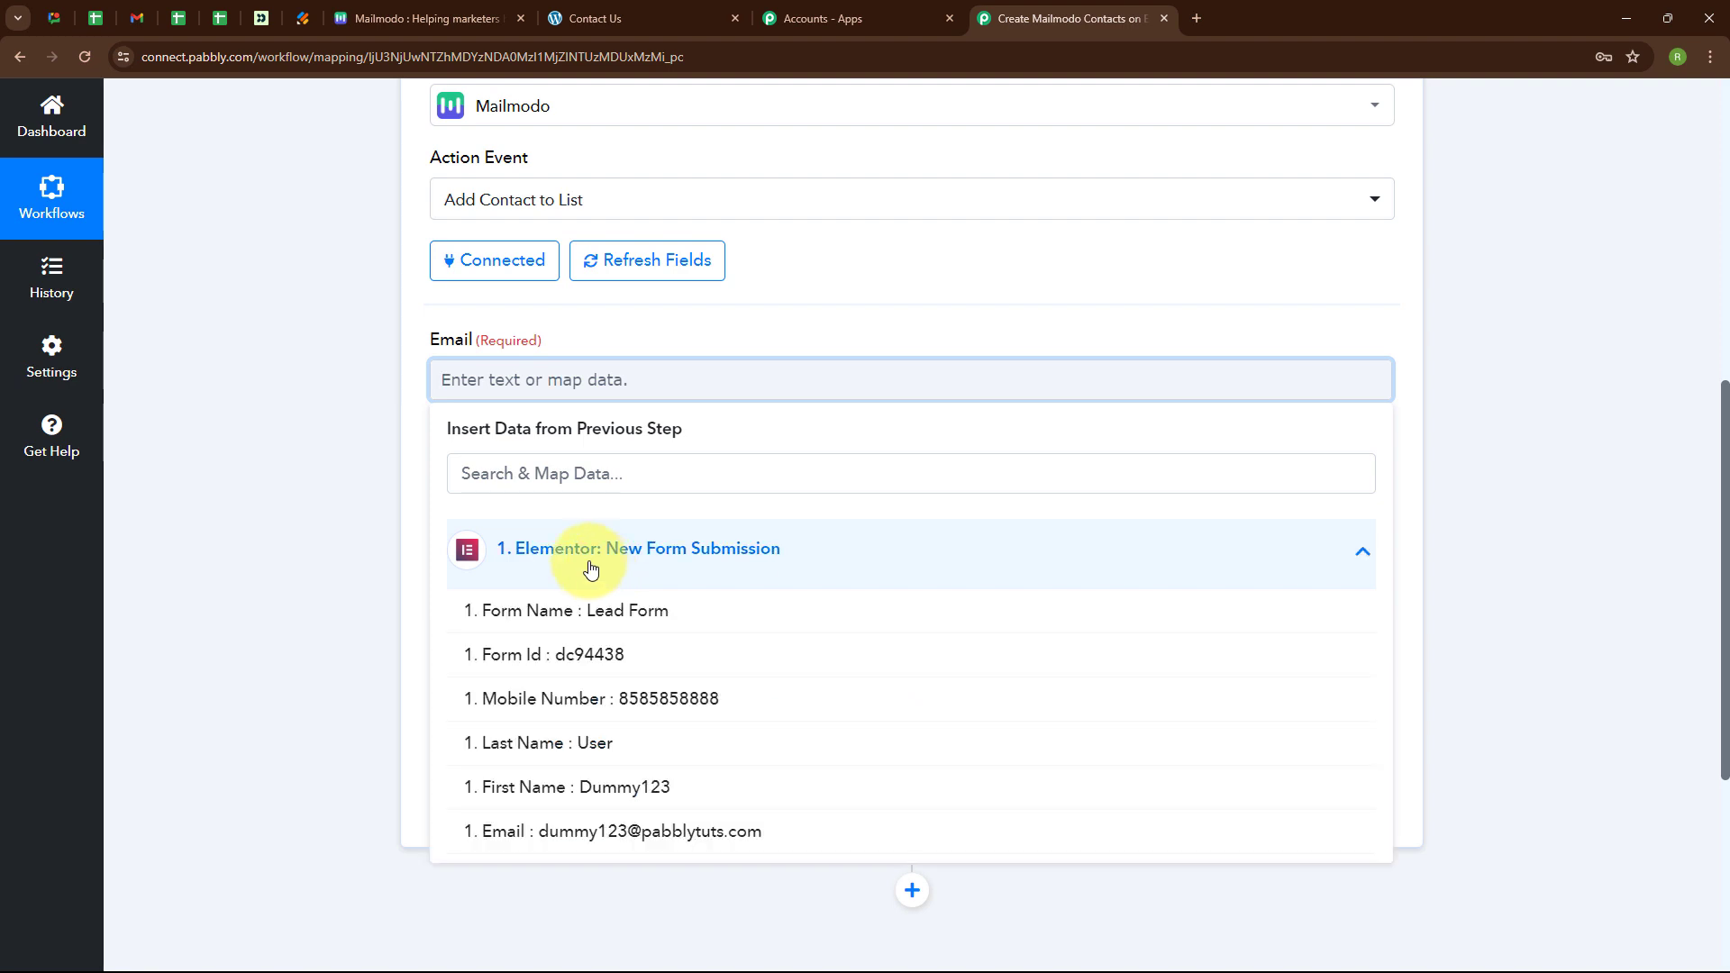
click(667, 827)
click(317, 764)
scroll(490, 373, down, 2)
After checking Mailmodo's existing lists, enter 'new Contacts' as the List Name.
click(466, 348)
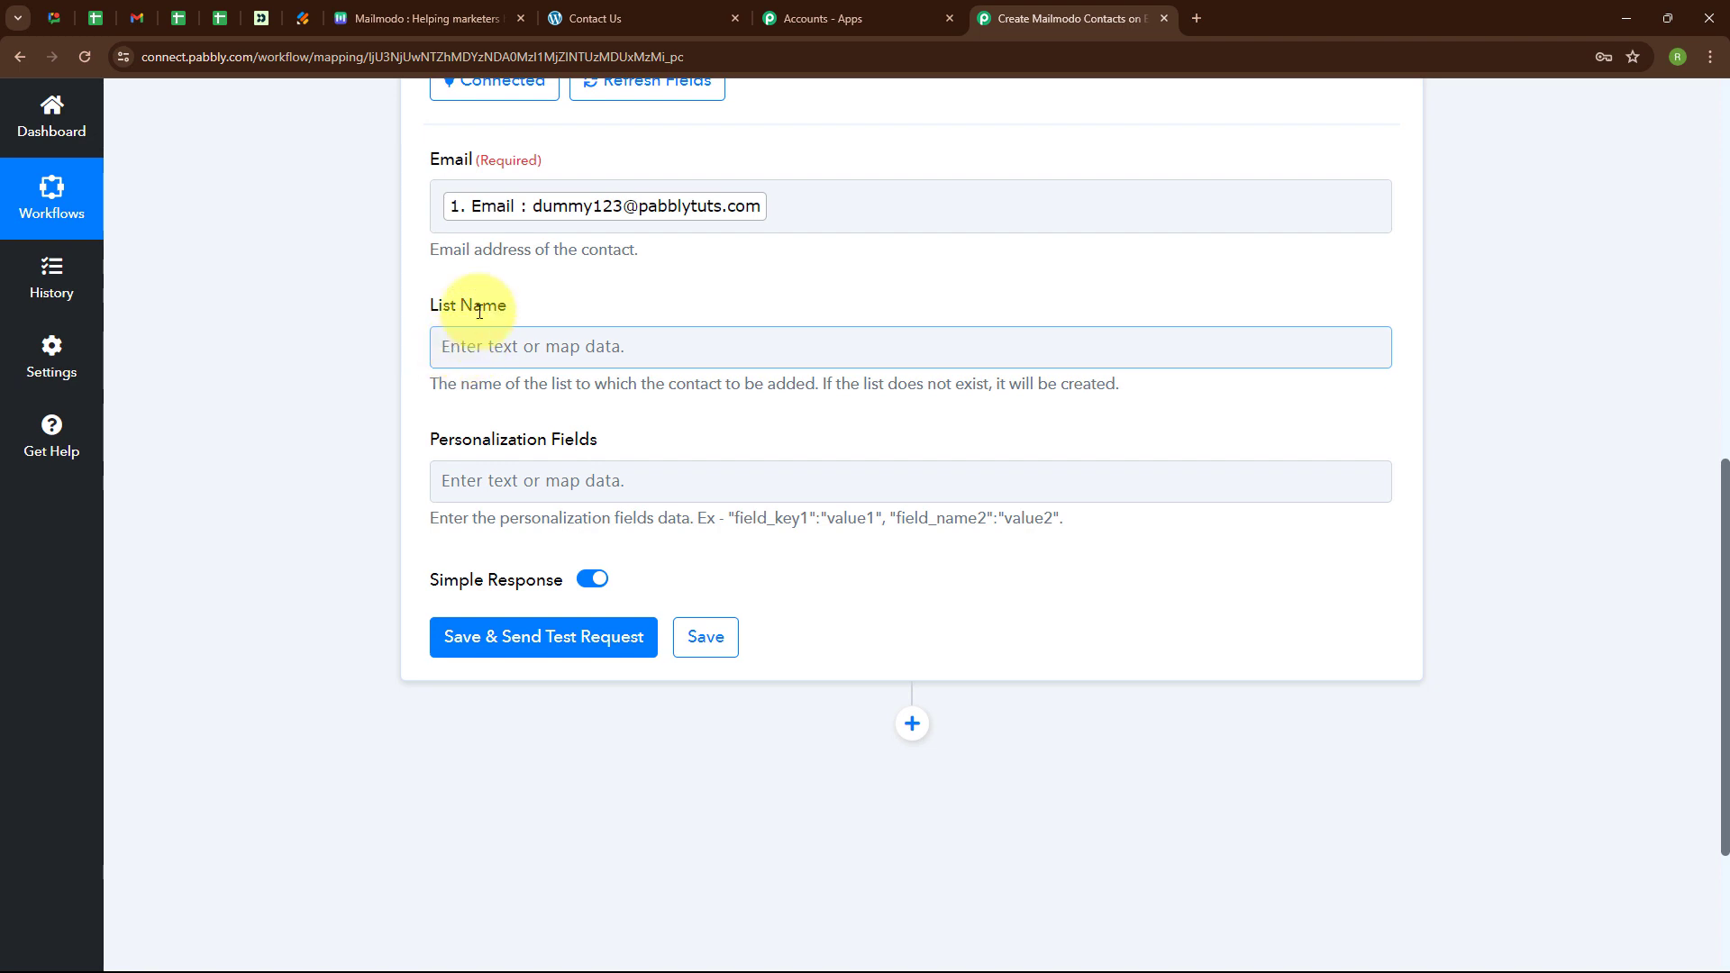
click(395, 20)
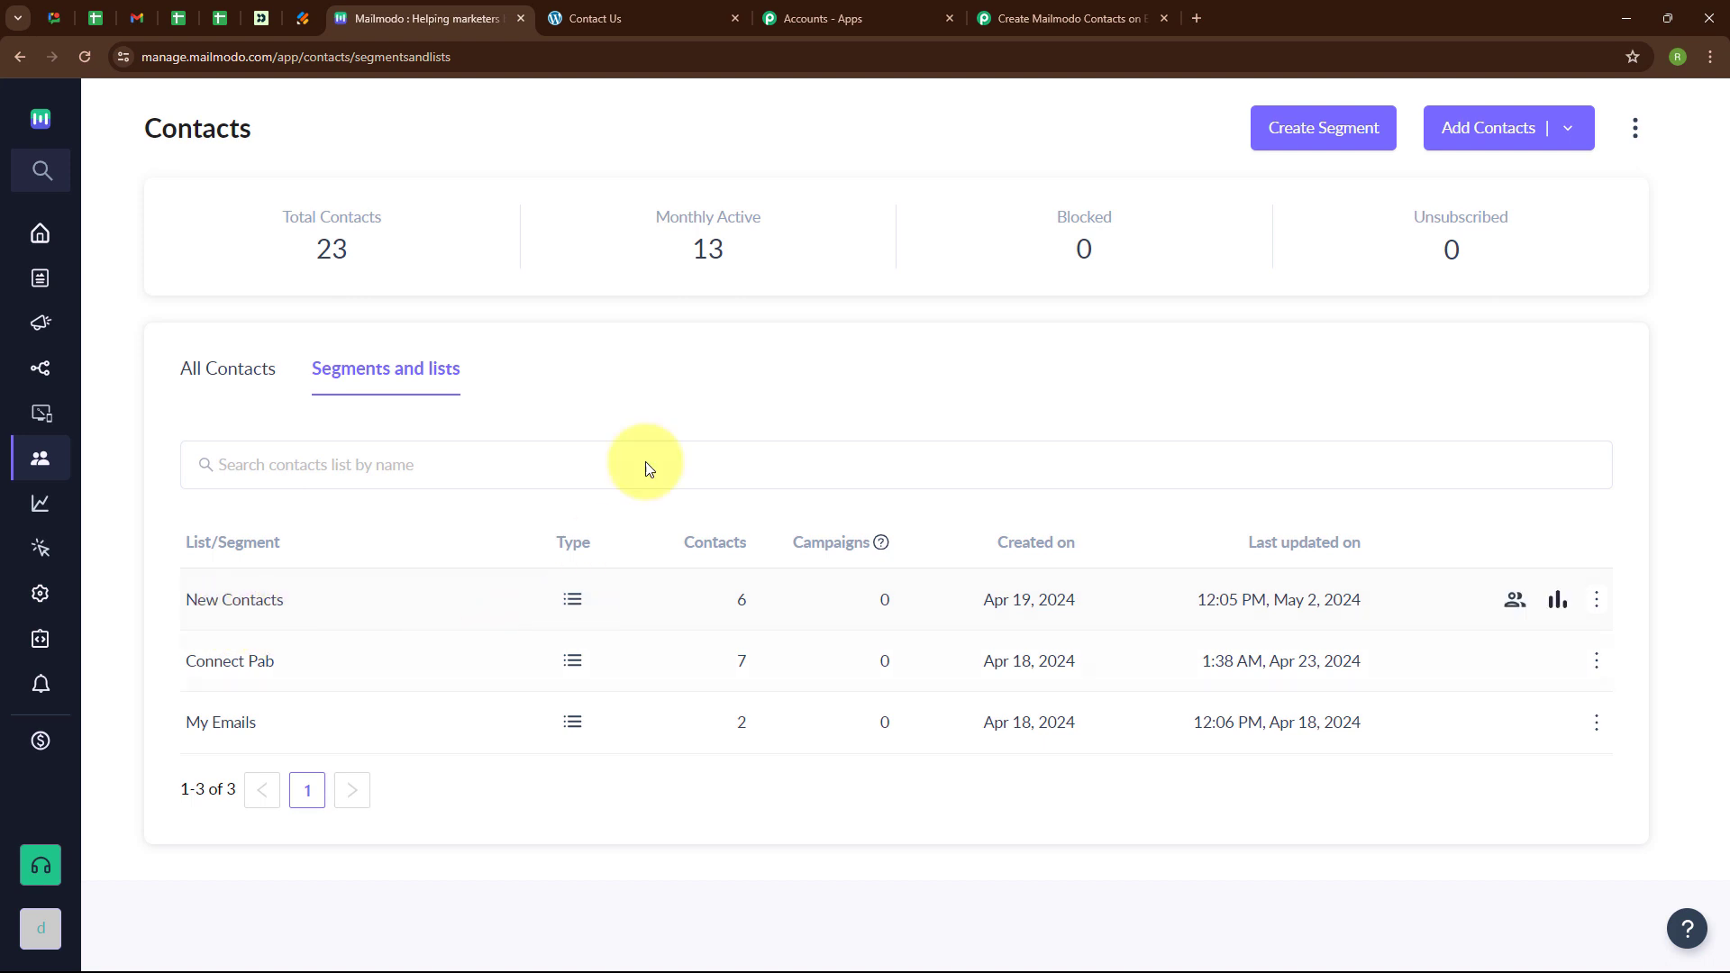
click(1063, 18)
click(586, 365)
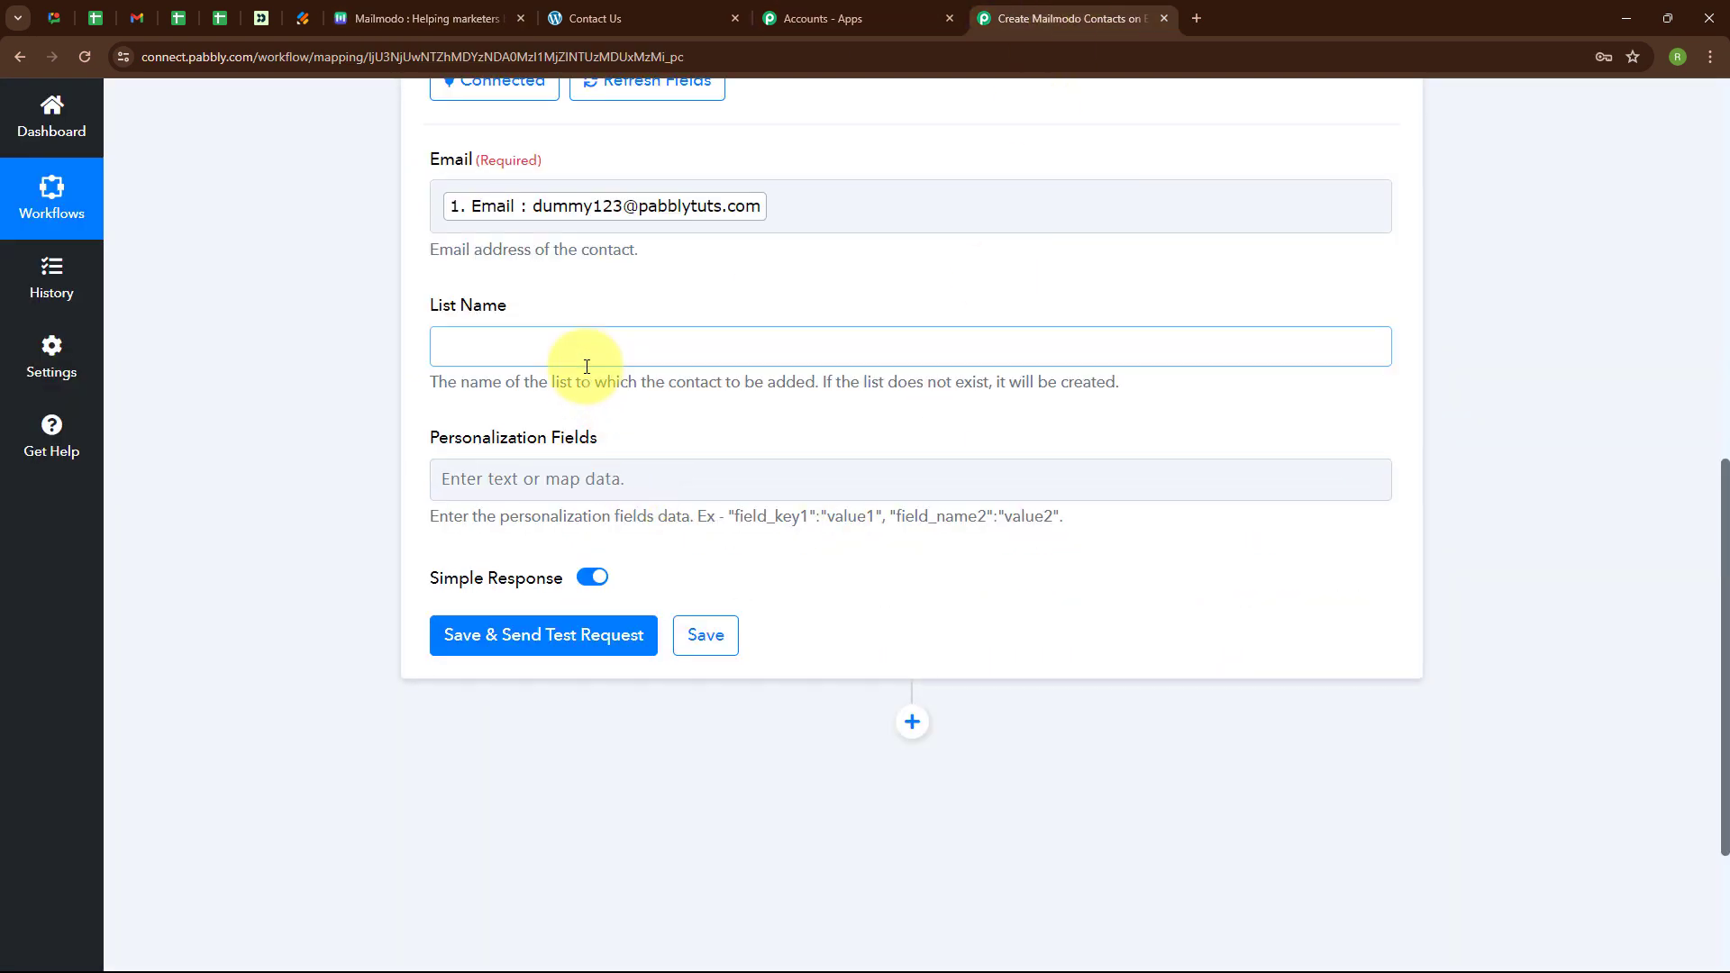
text(n)
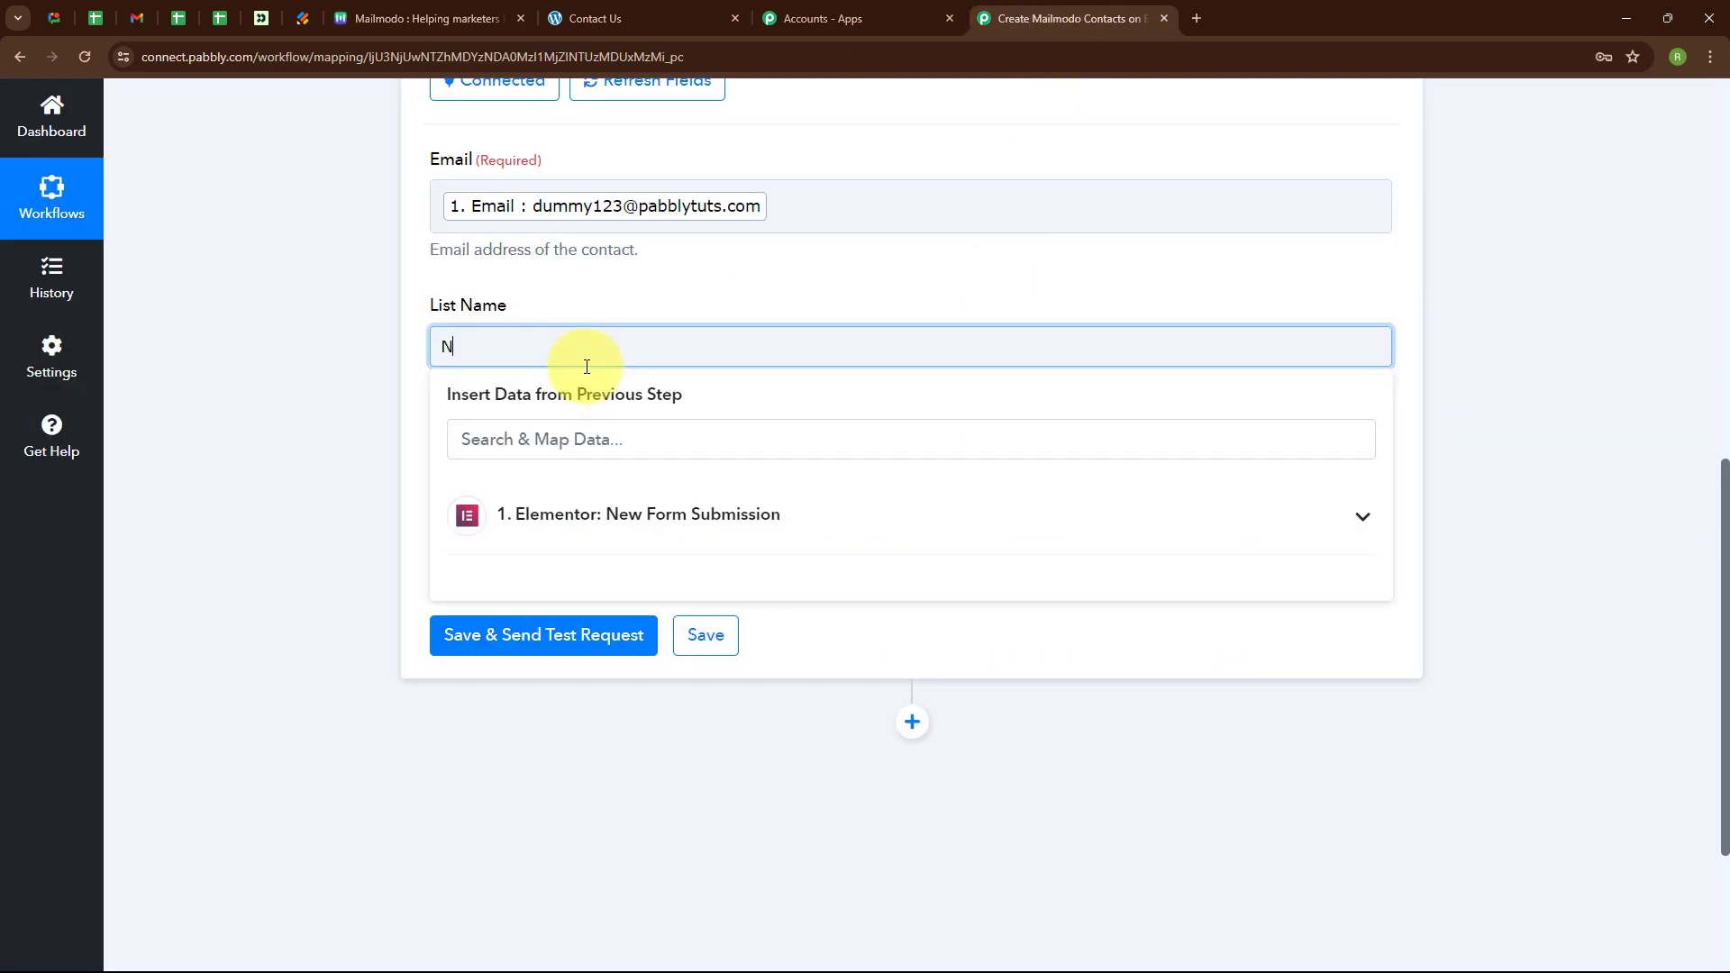
text(ew Contacts)
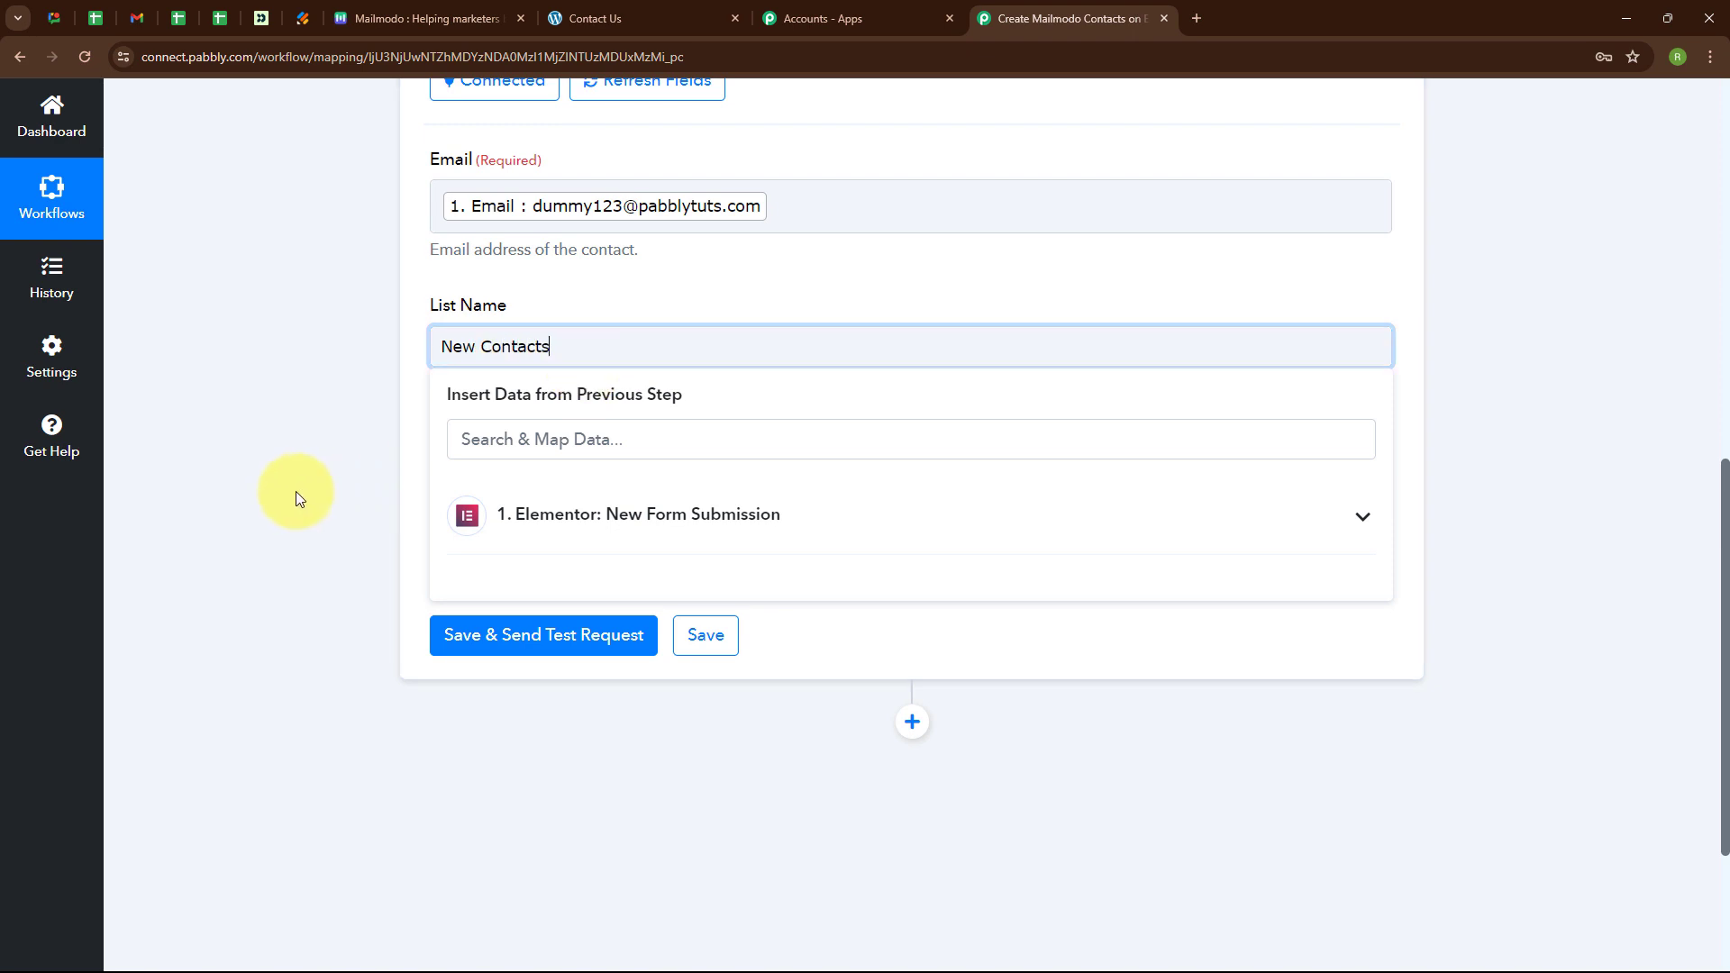
click(295, 490)
scroll(624, 422, down, 1)
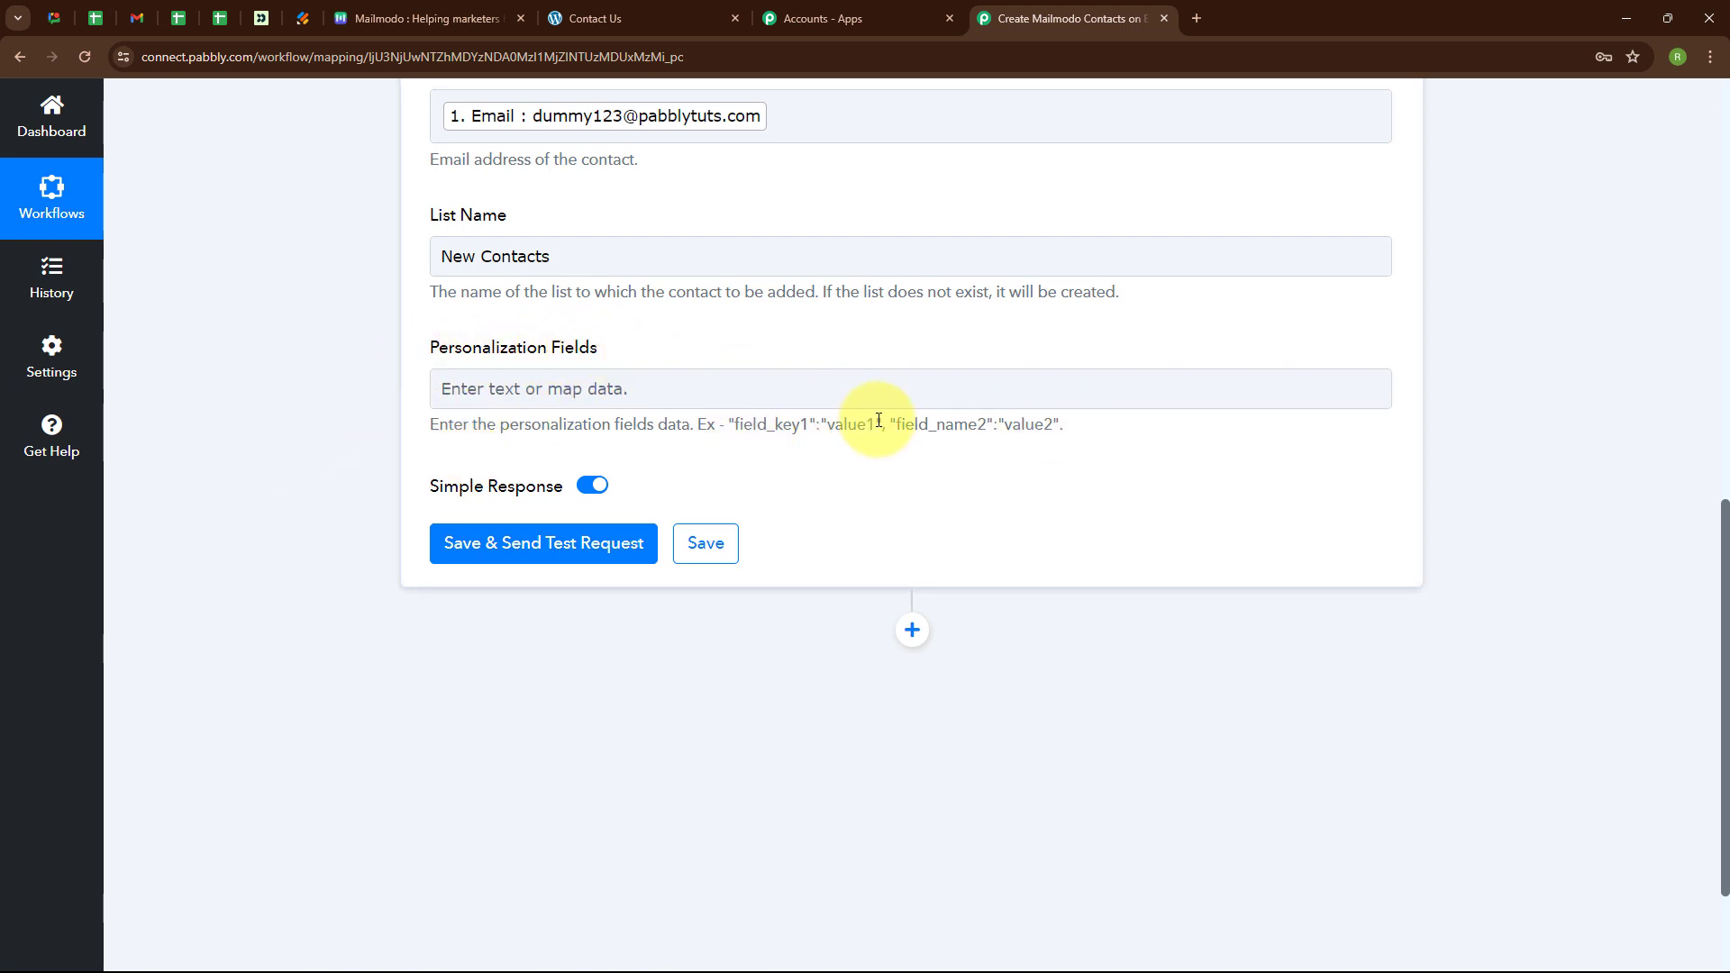
Fill Personalization Fields with First_Name, Last_Name, Phone_Number mapped to the form's First Name, Last Name, Mobile Number.
click(479, 400)
text("Firs)
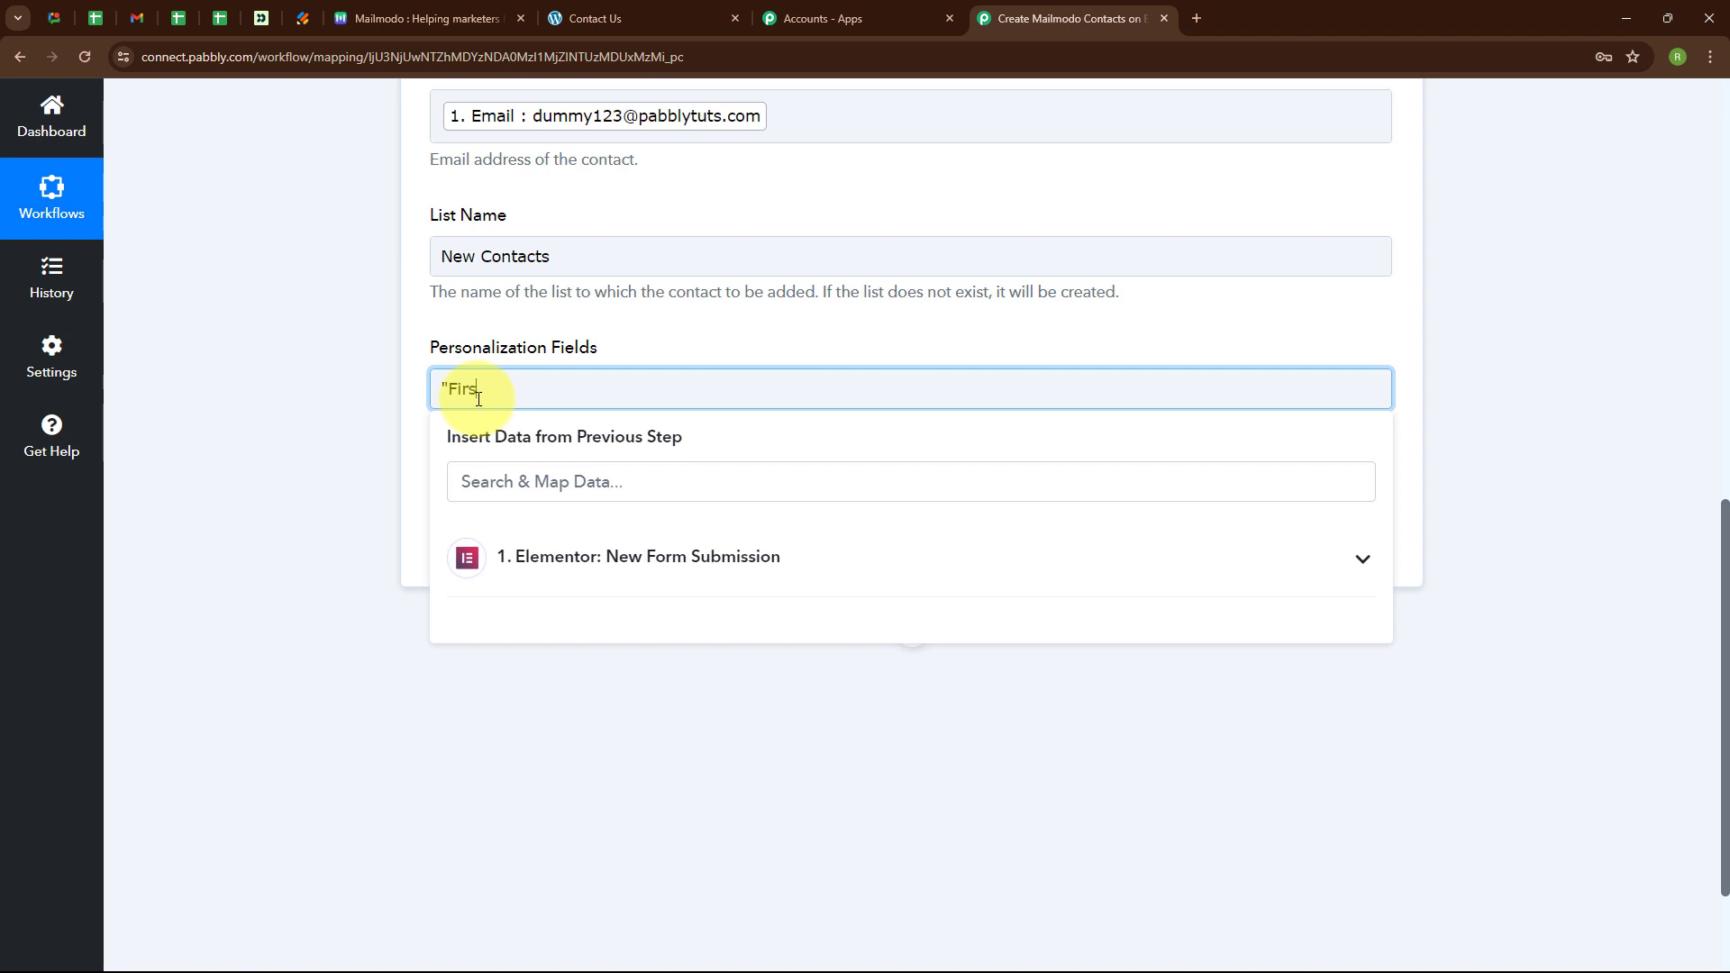
text(t_Name":")
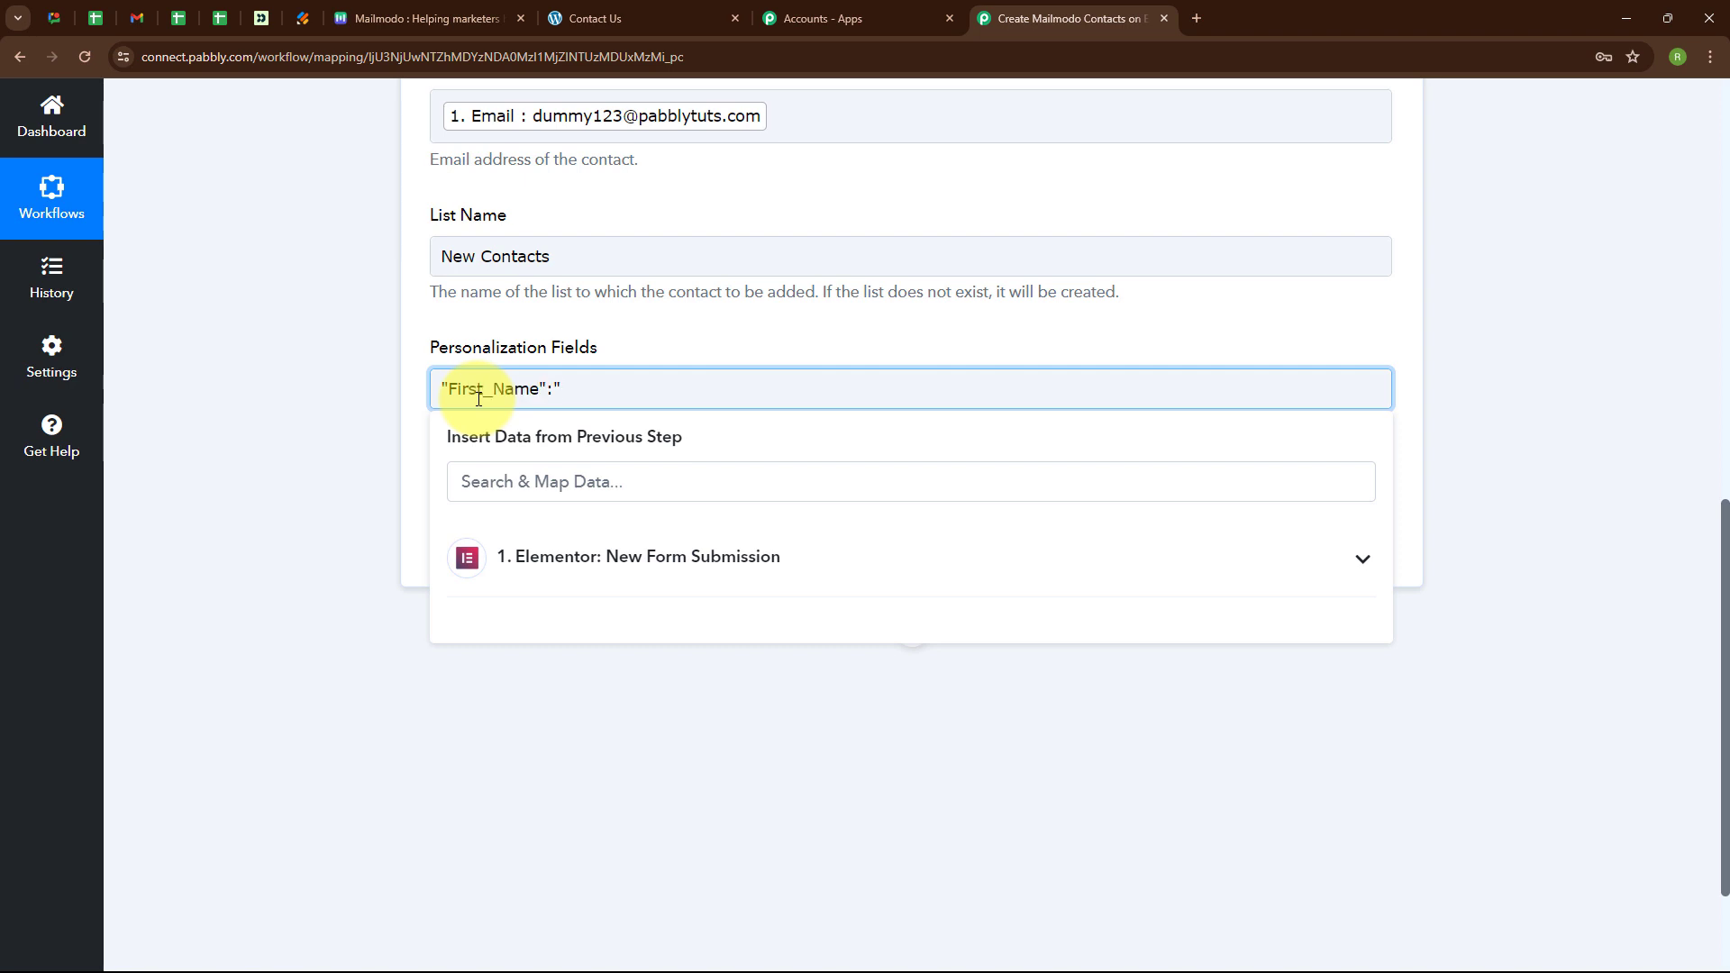
click(561, 585)
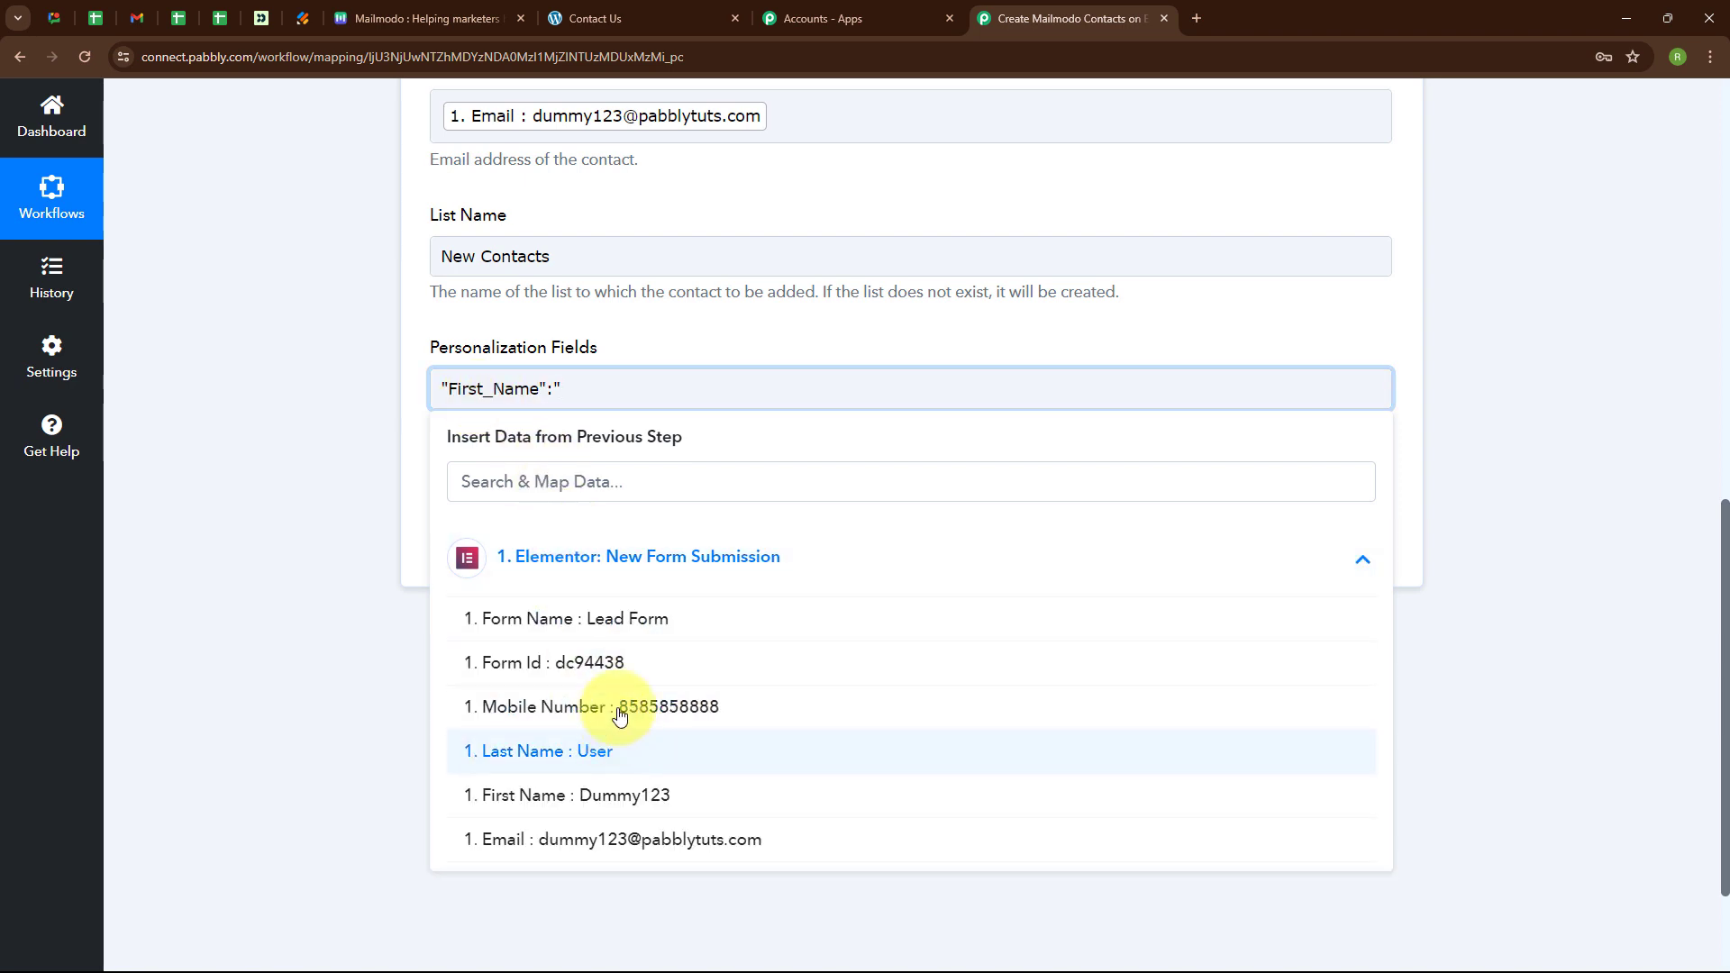
click(629, 812)
text(")
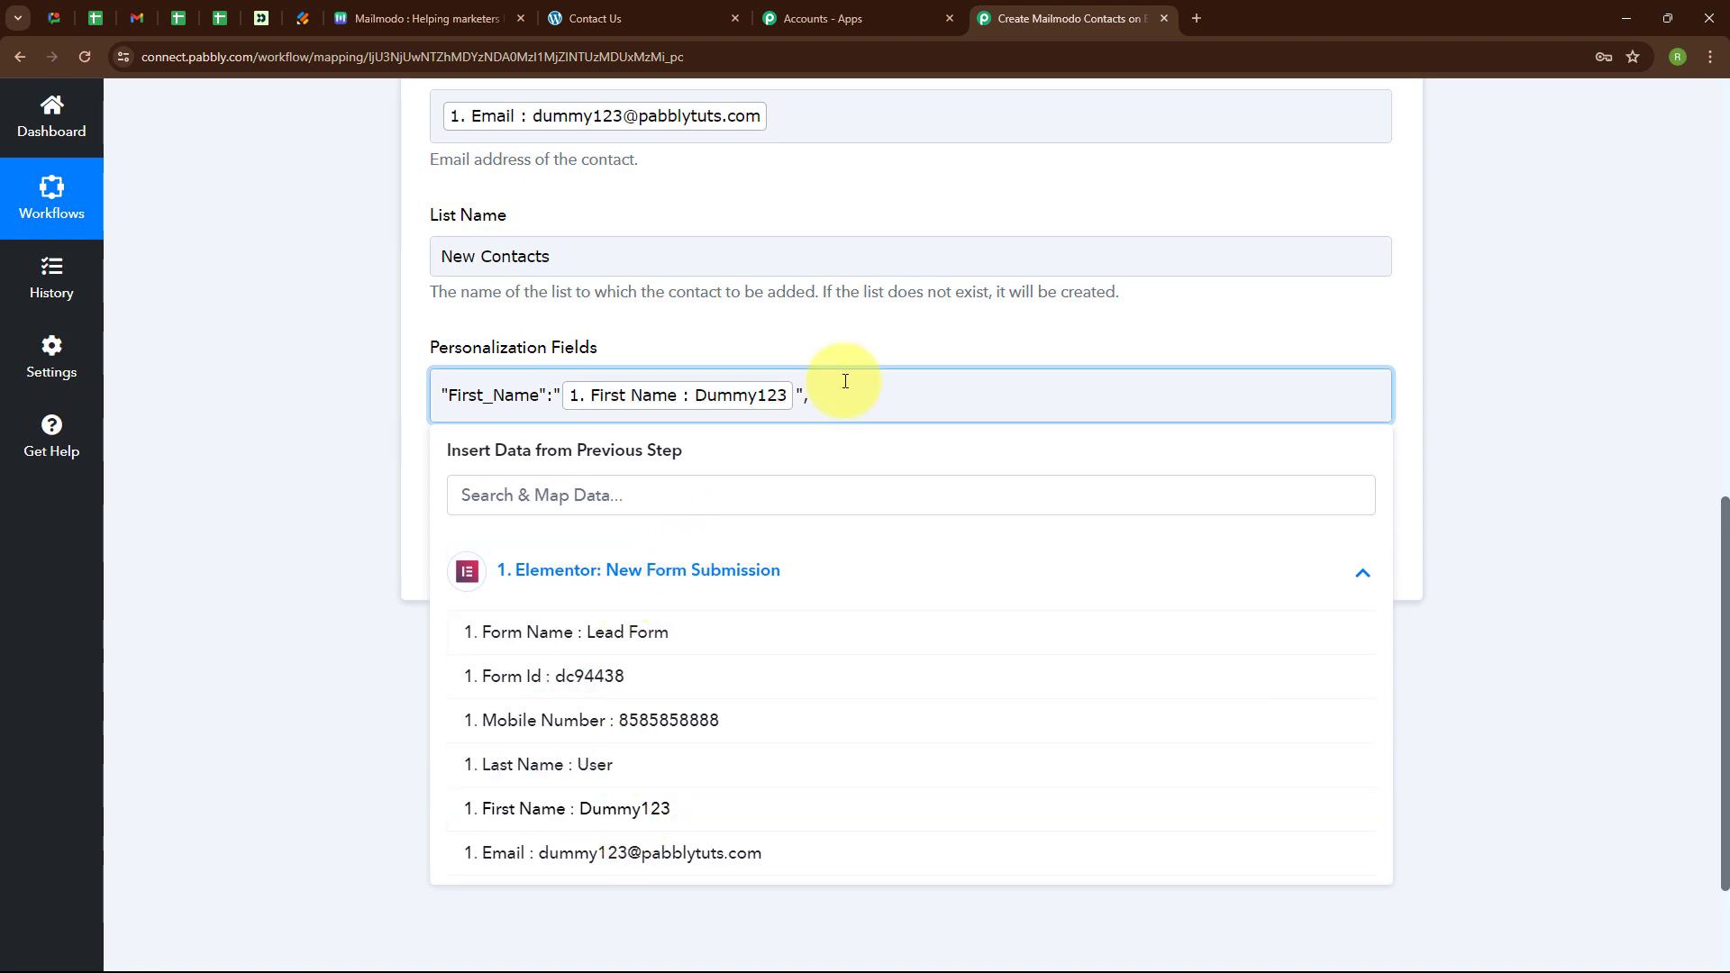
text(, "Last_Name":")
click(647, 764)
text(",)
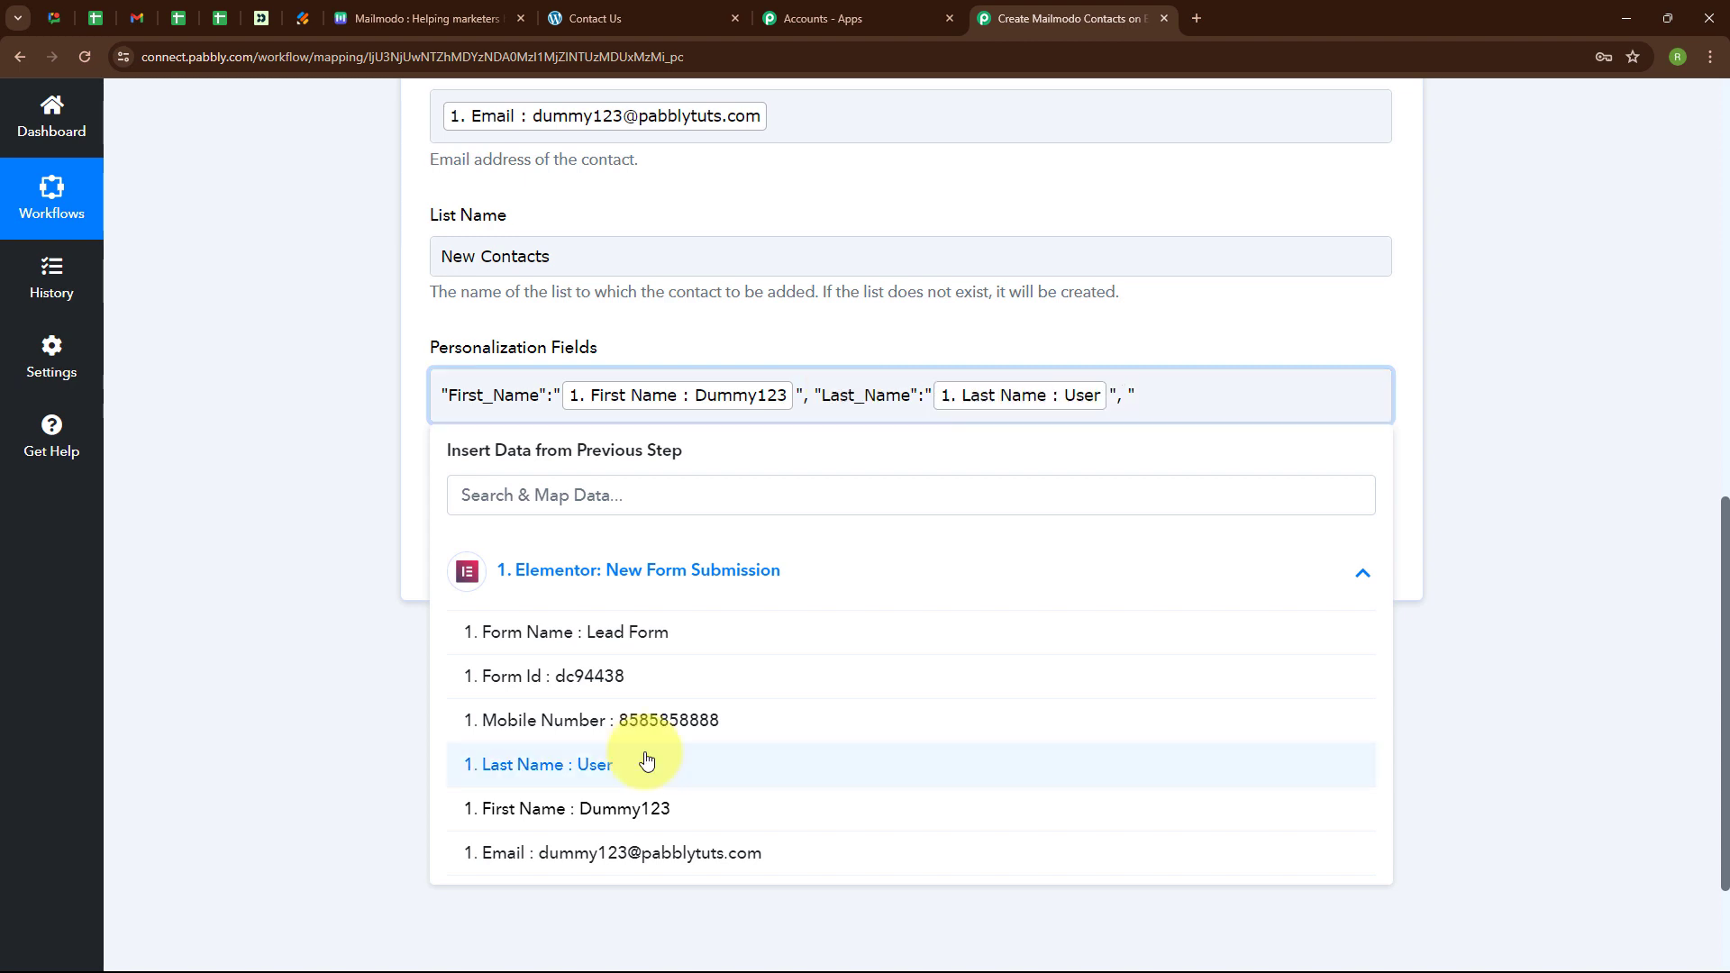
text( "Phone_Number":)
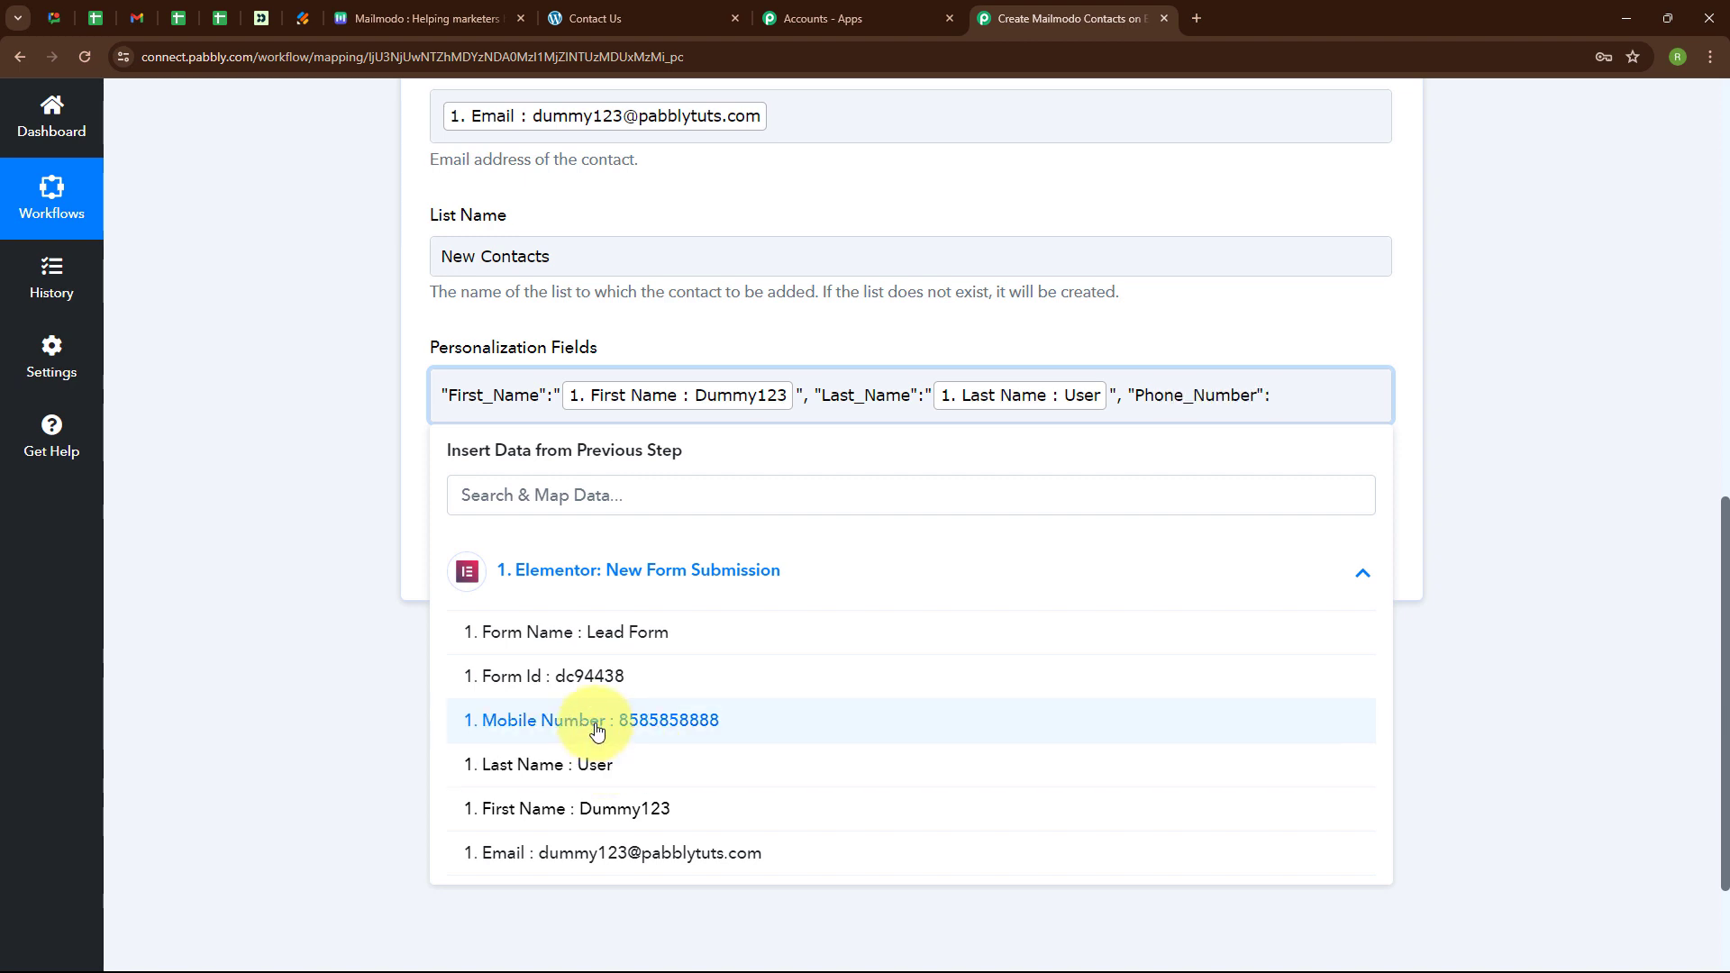
text(")
click(597, 721)
click(285, 689)
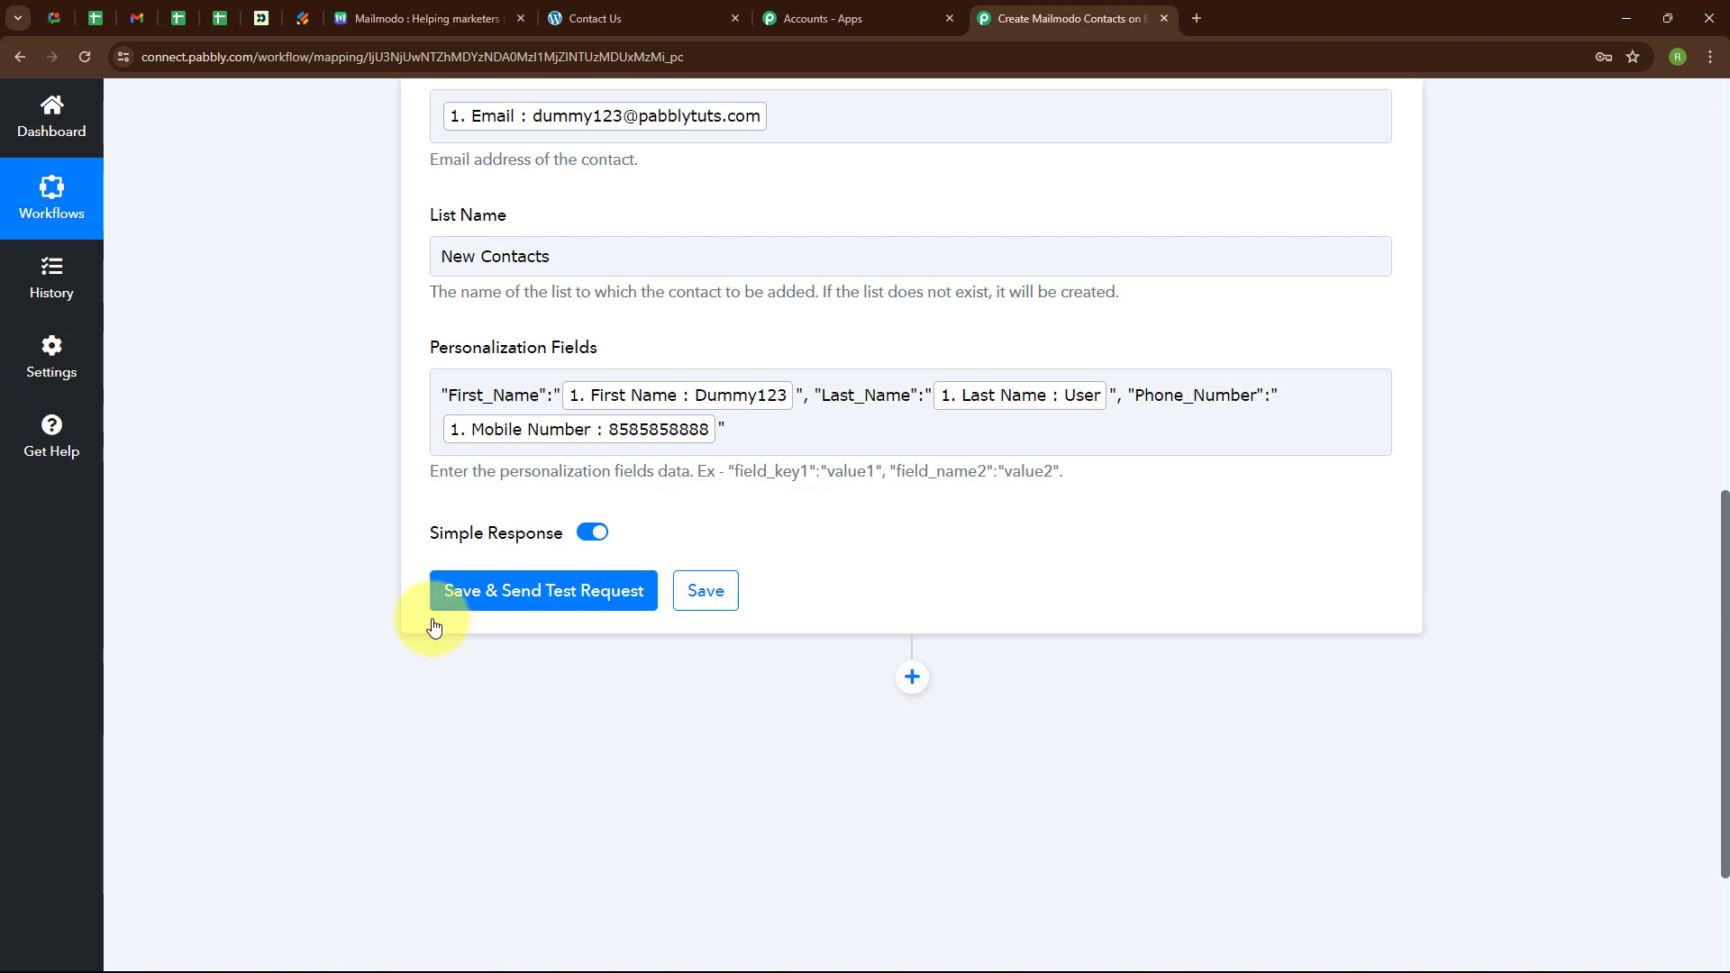
Save and send a test request, confirming the contact-created success message.
click(527, 593)
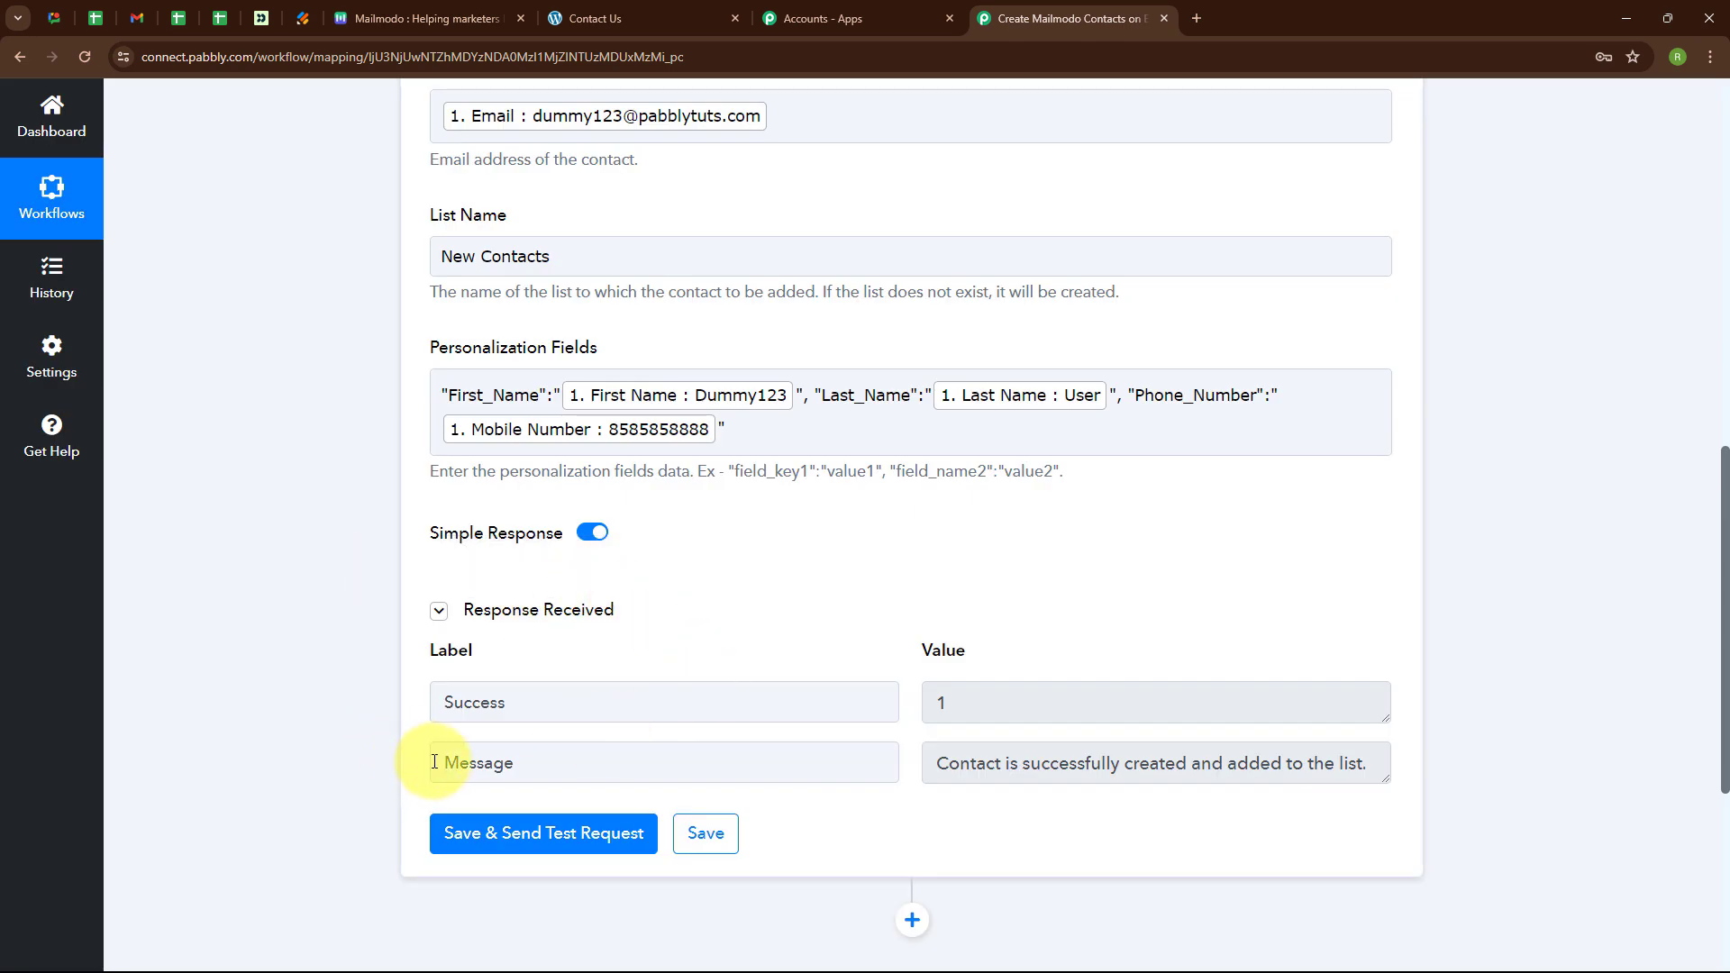
click(931, 771)
drag(931, 771, 1363, 800)
click(1351, 824)
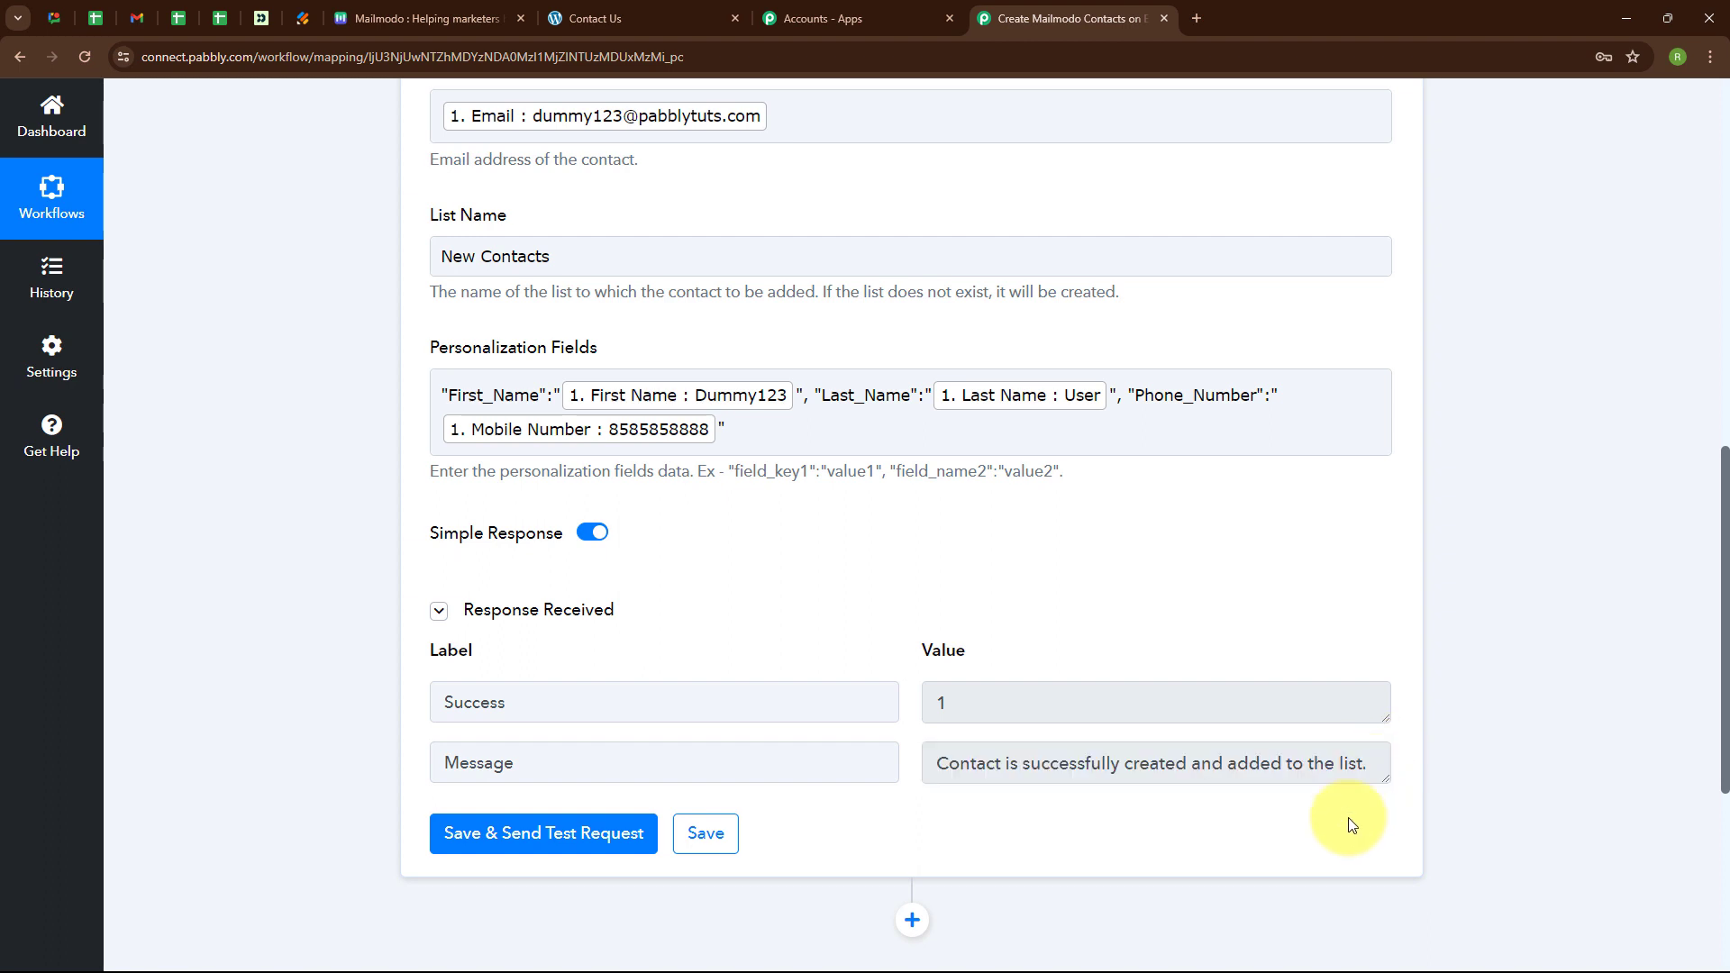
click(388, 11)
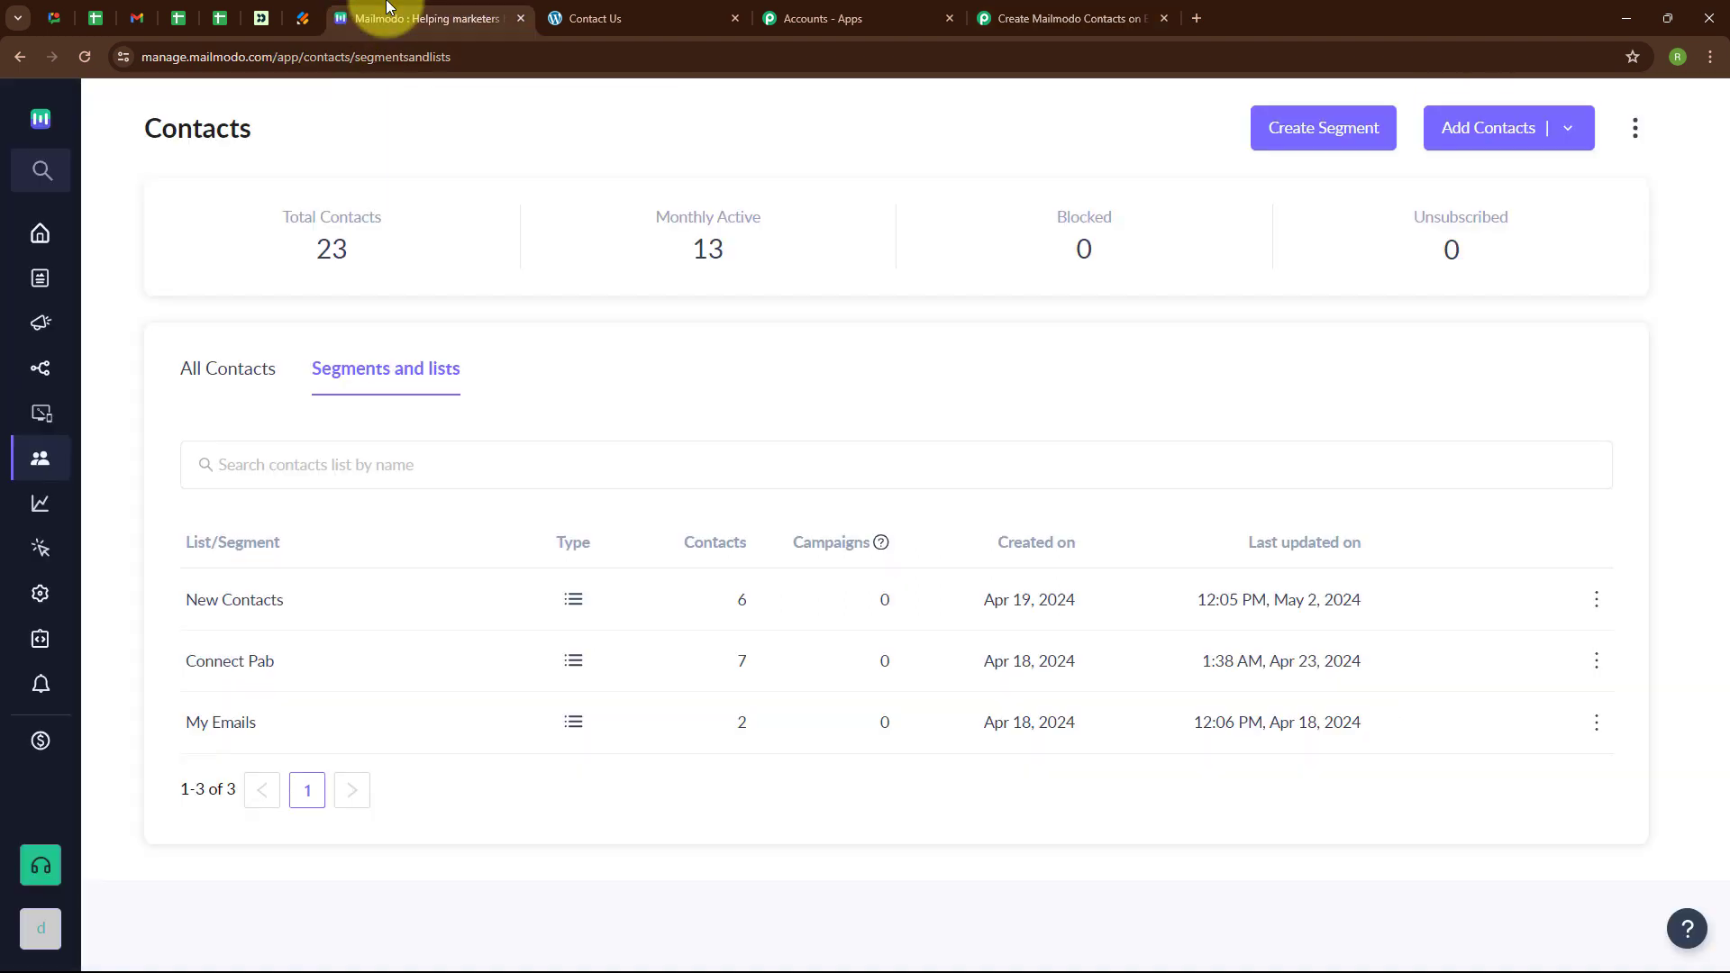
Reload Mailmodo's All Contacts list and open the newest test contact.
click(238, 378)
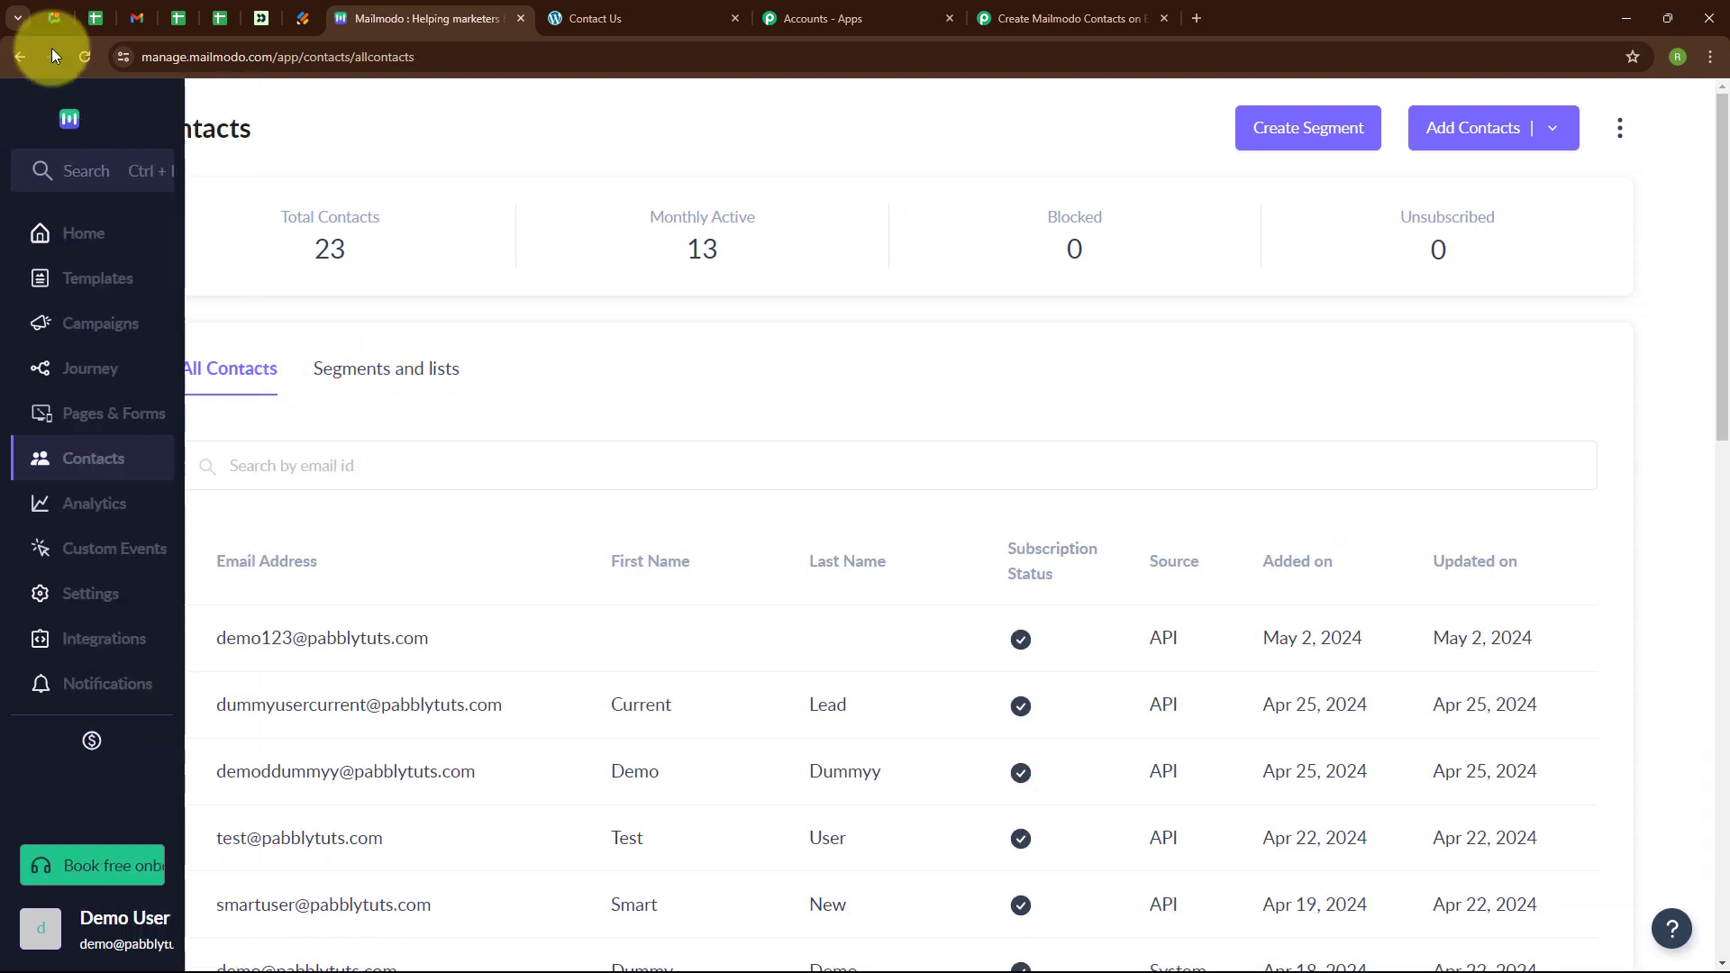
click(86, 57)
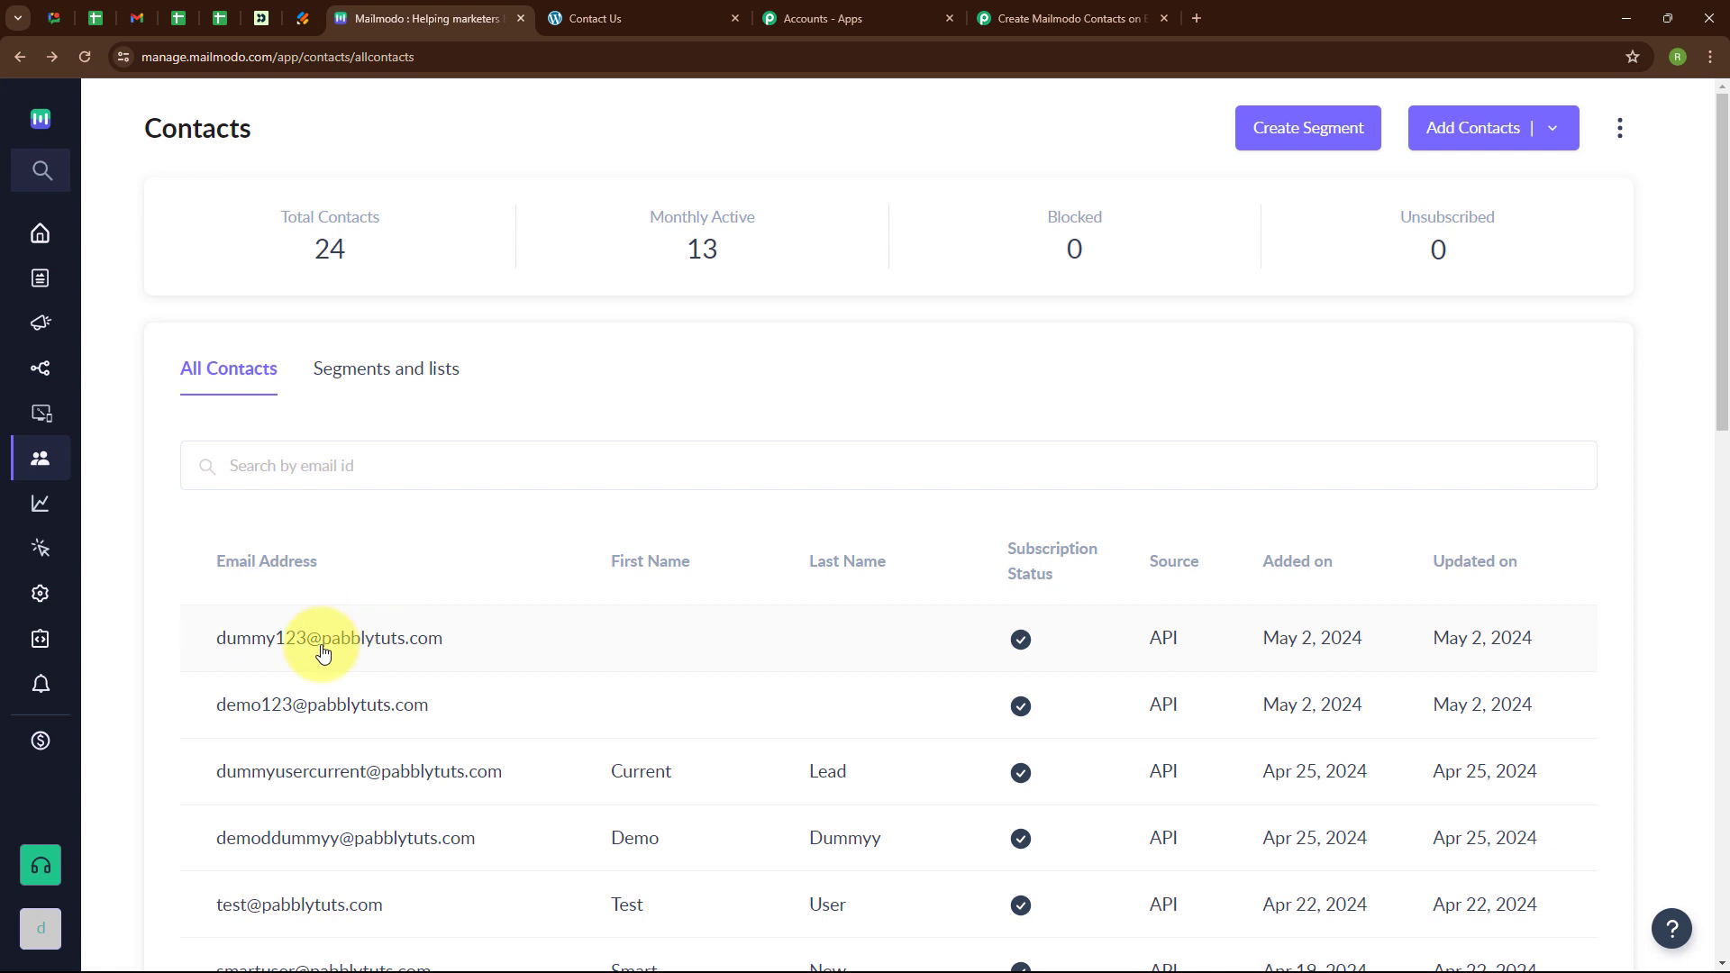
click(322, 653)
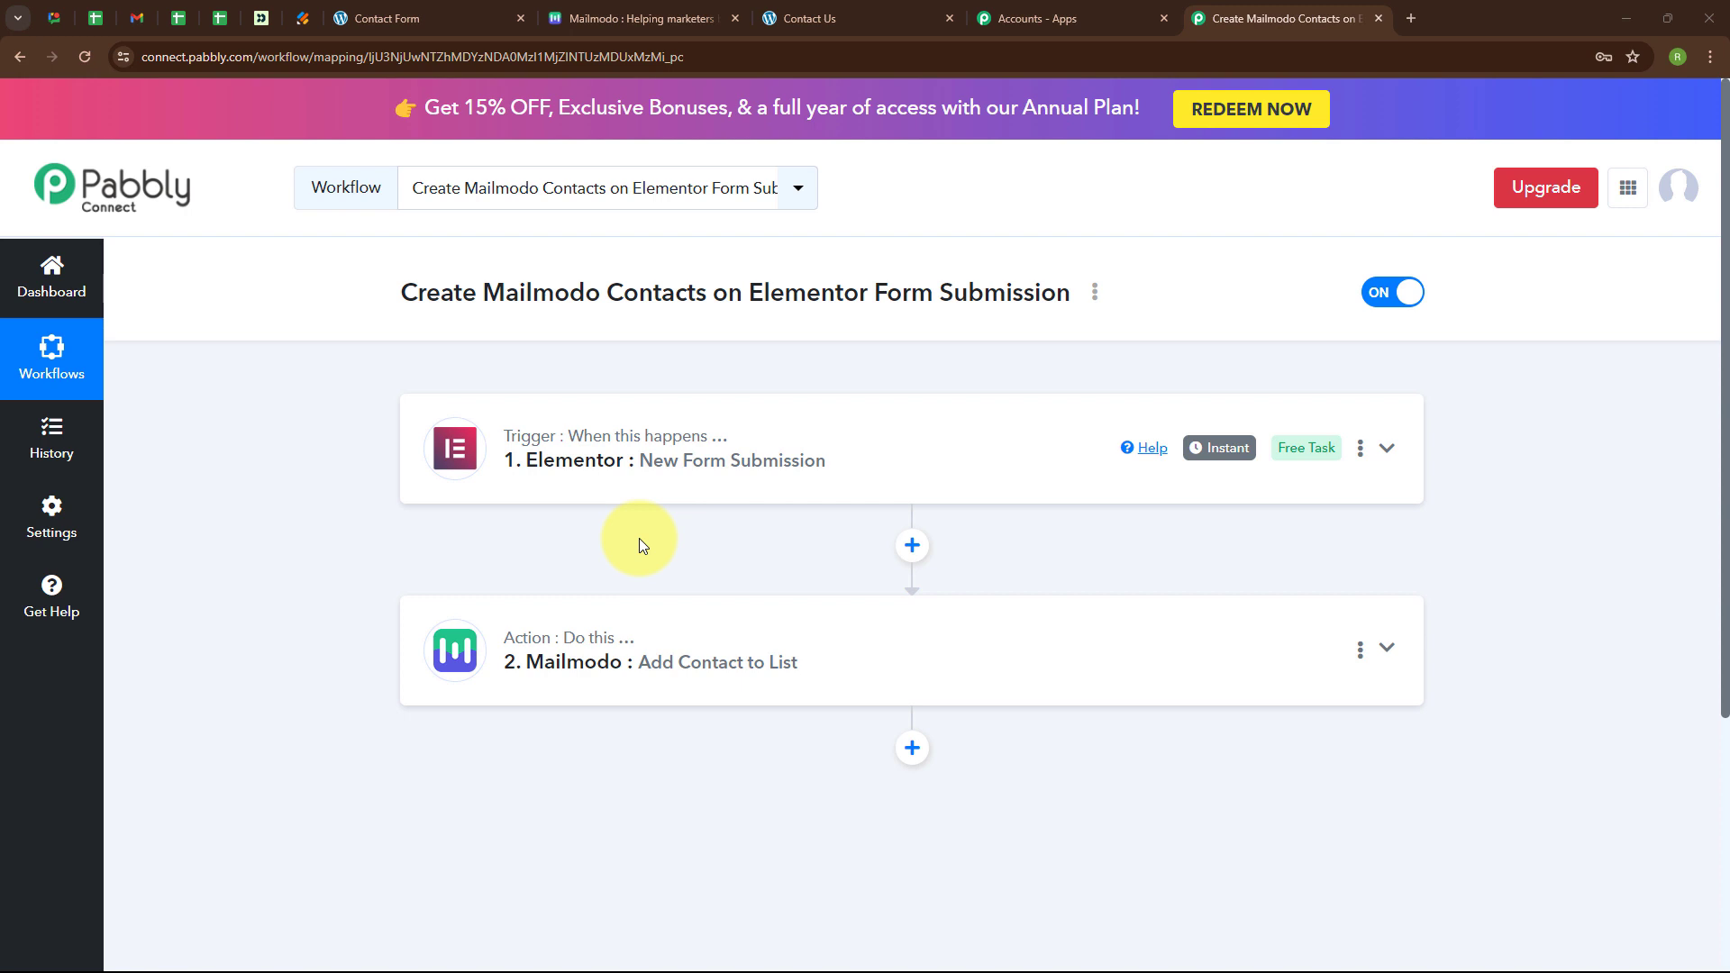
Fill the WordPress Contact Us form with name 'Test123 User', a test email and mobile number, then send it.
click(456, 19)
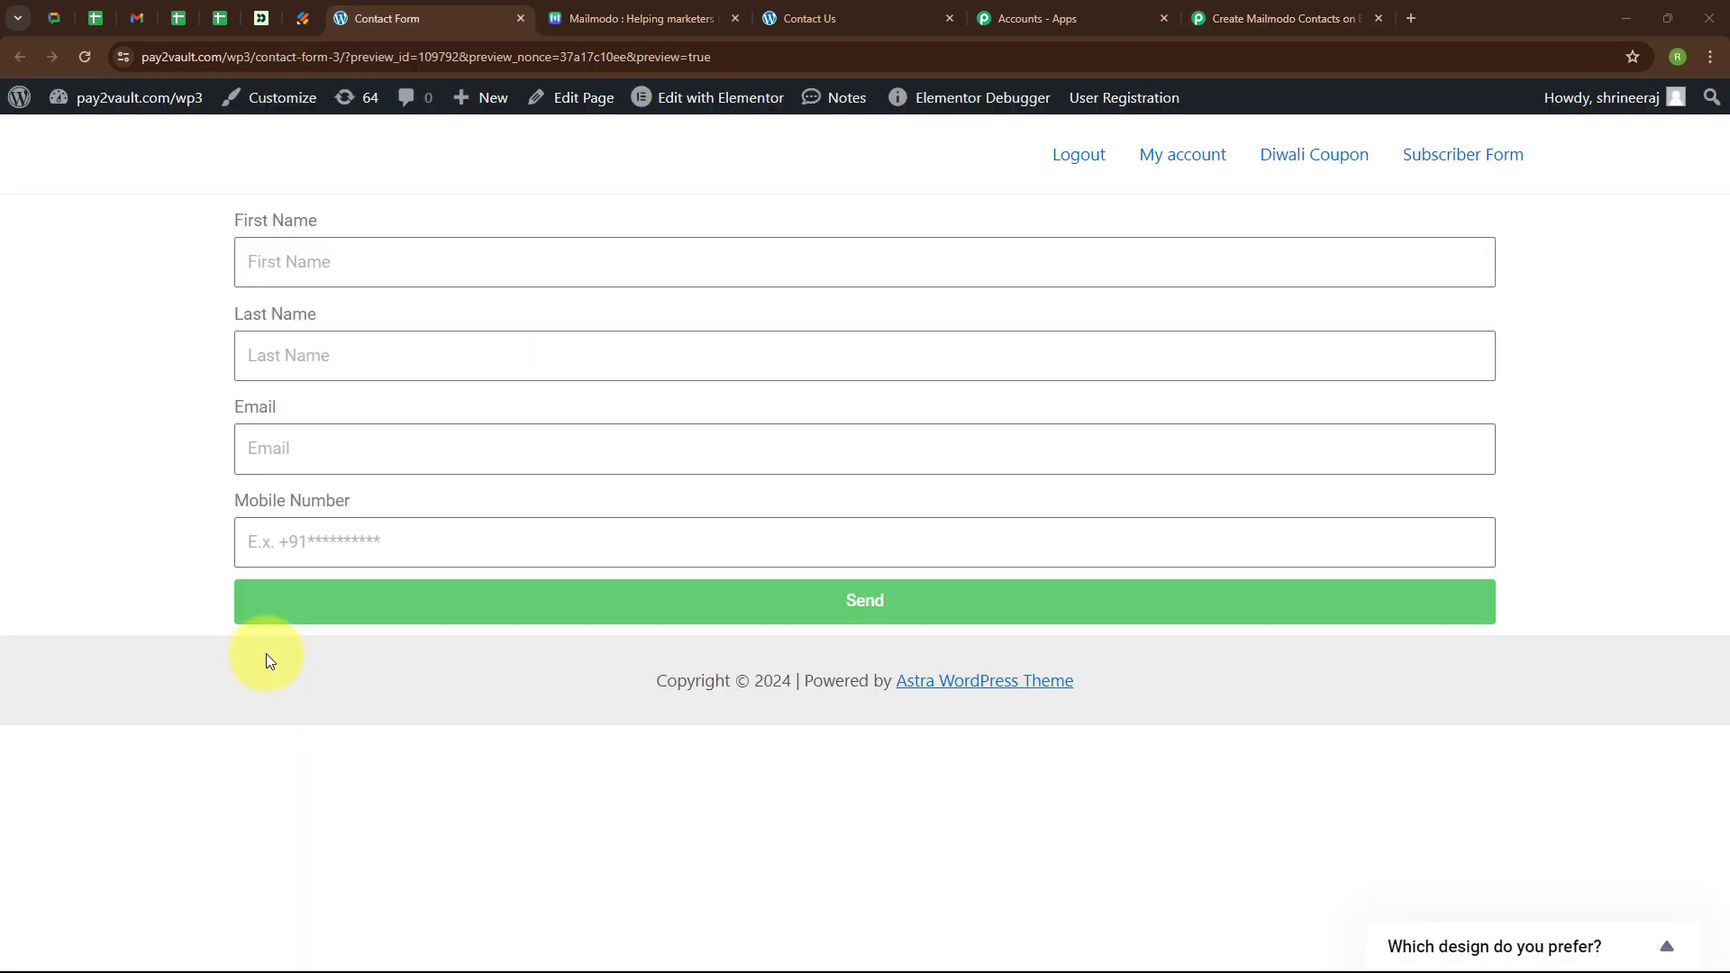
click(416, 271)
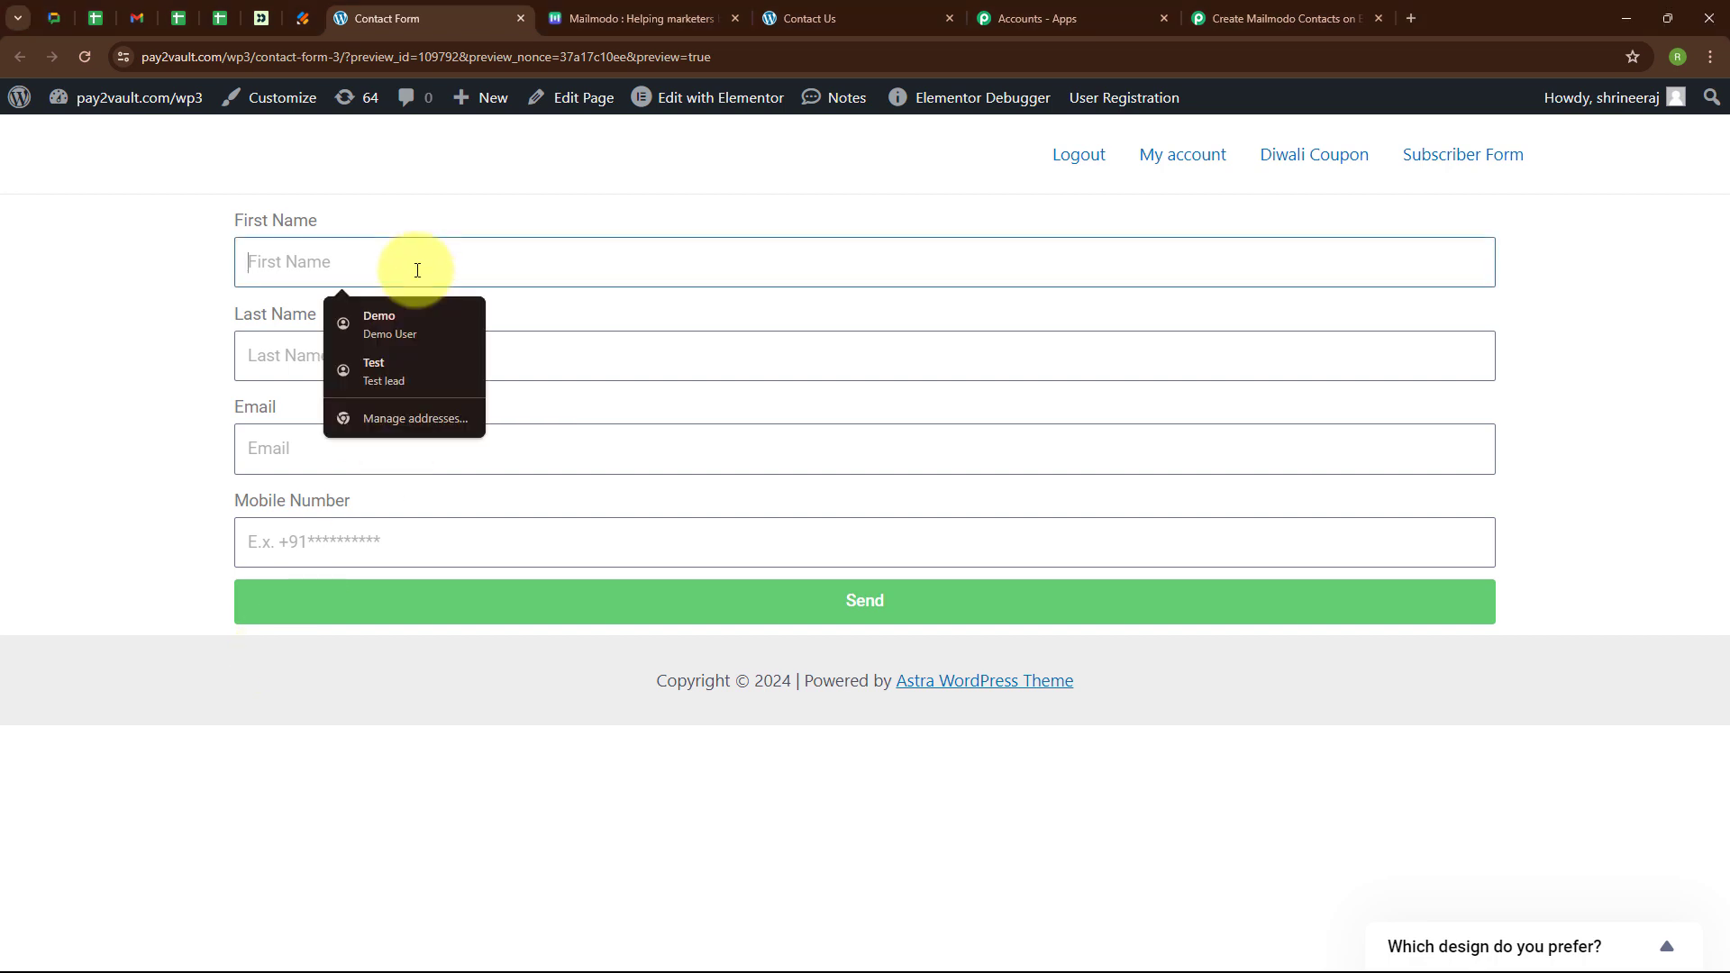
text(Test123)
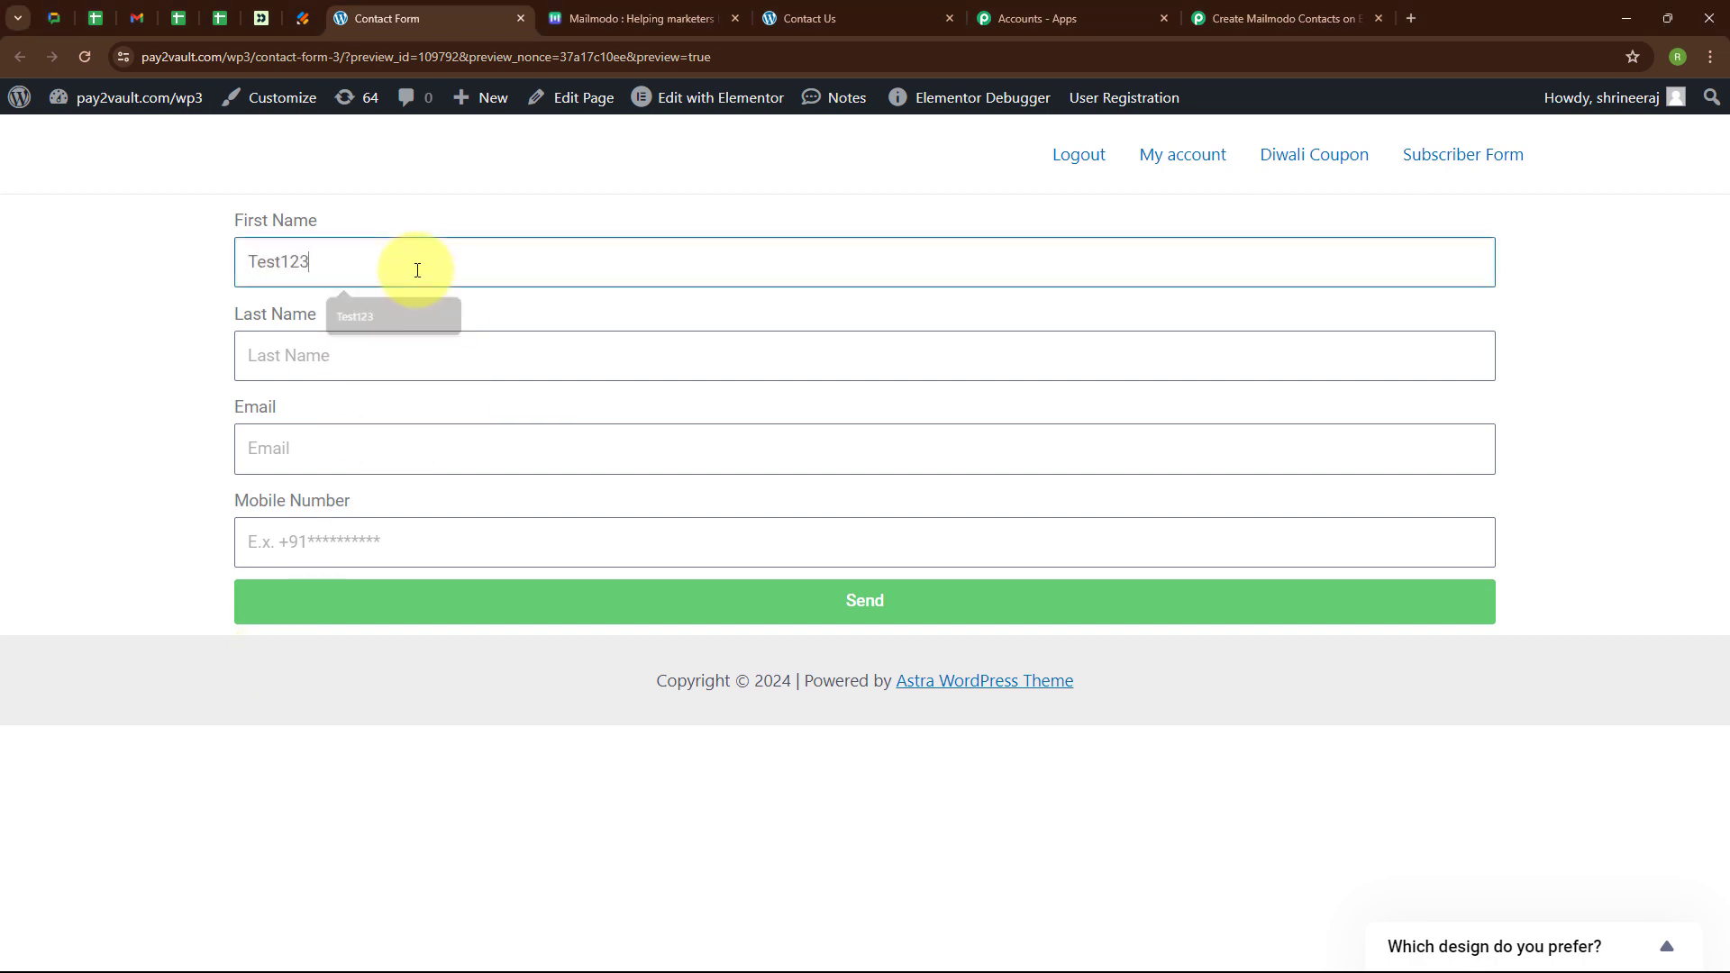
click(428, 357)
text(User)
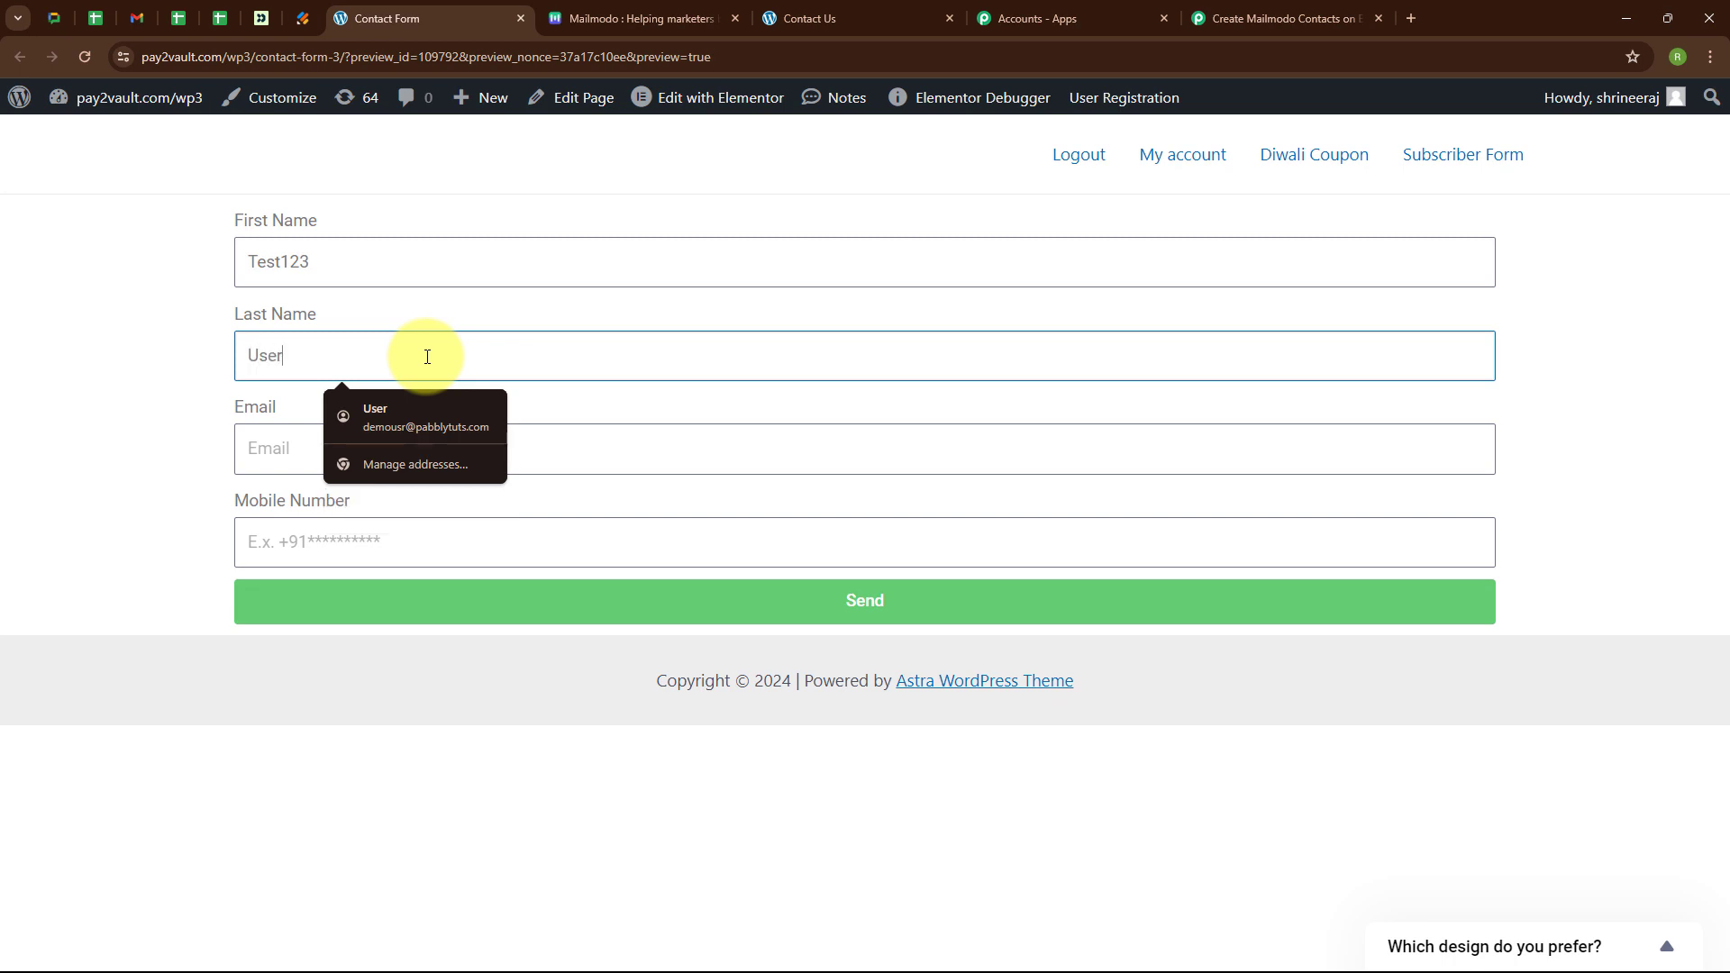
click(684, 455)
text(tes)
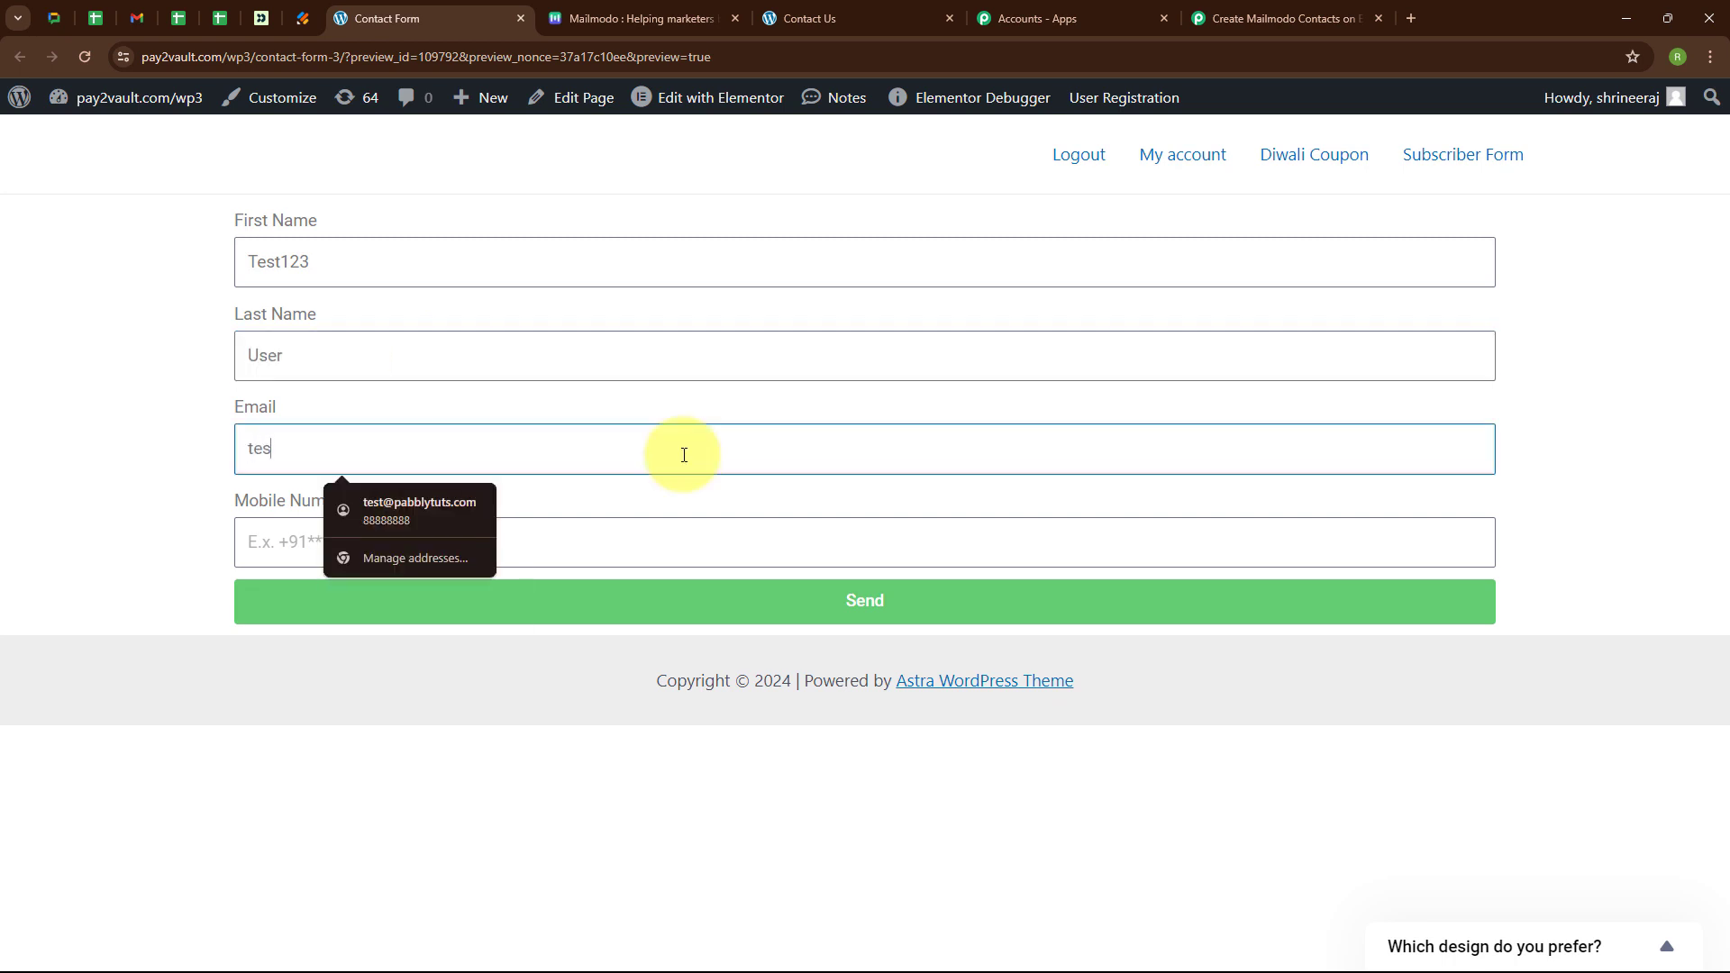
text(t123@pab)
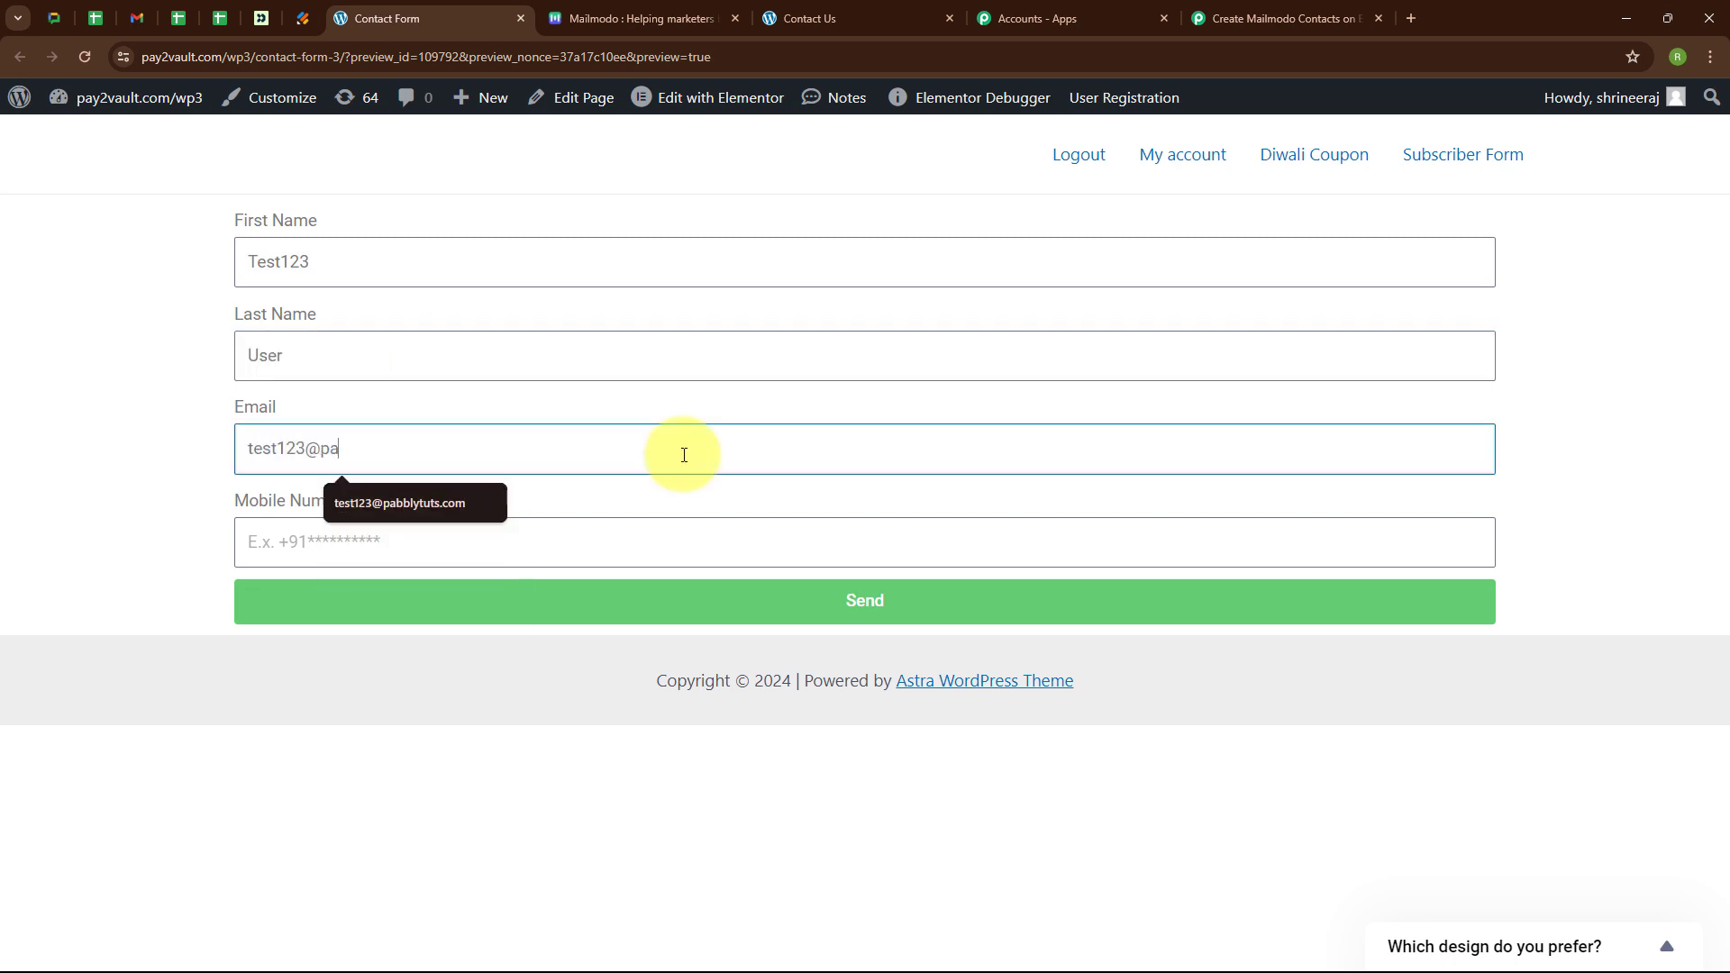
click(629, 550)
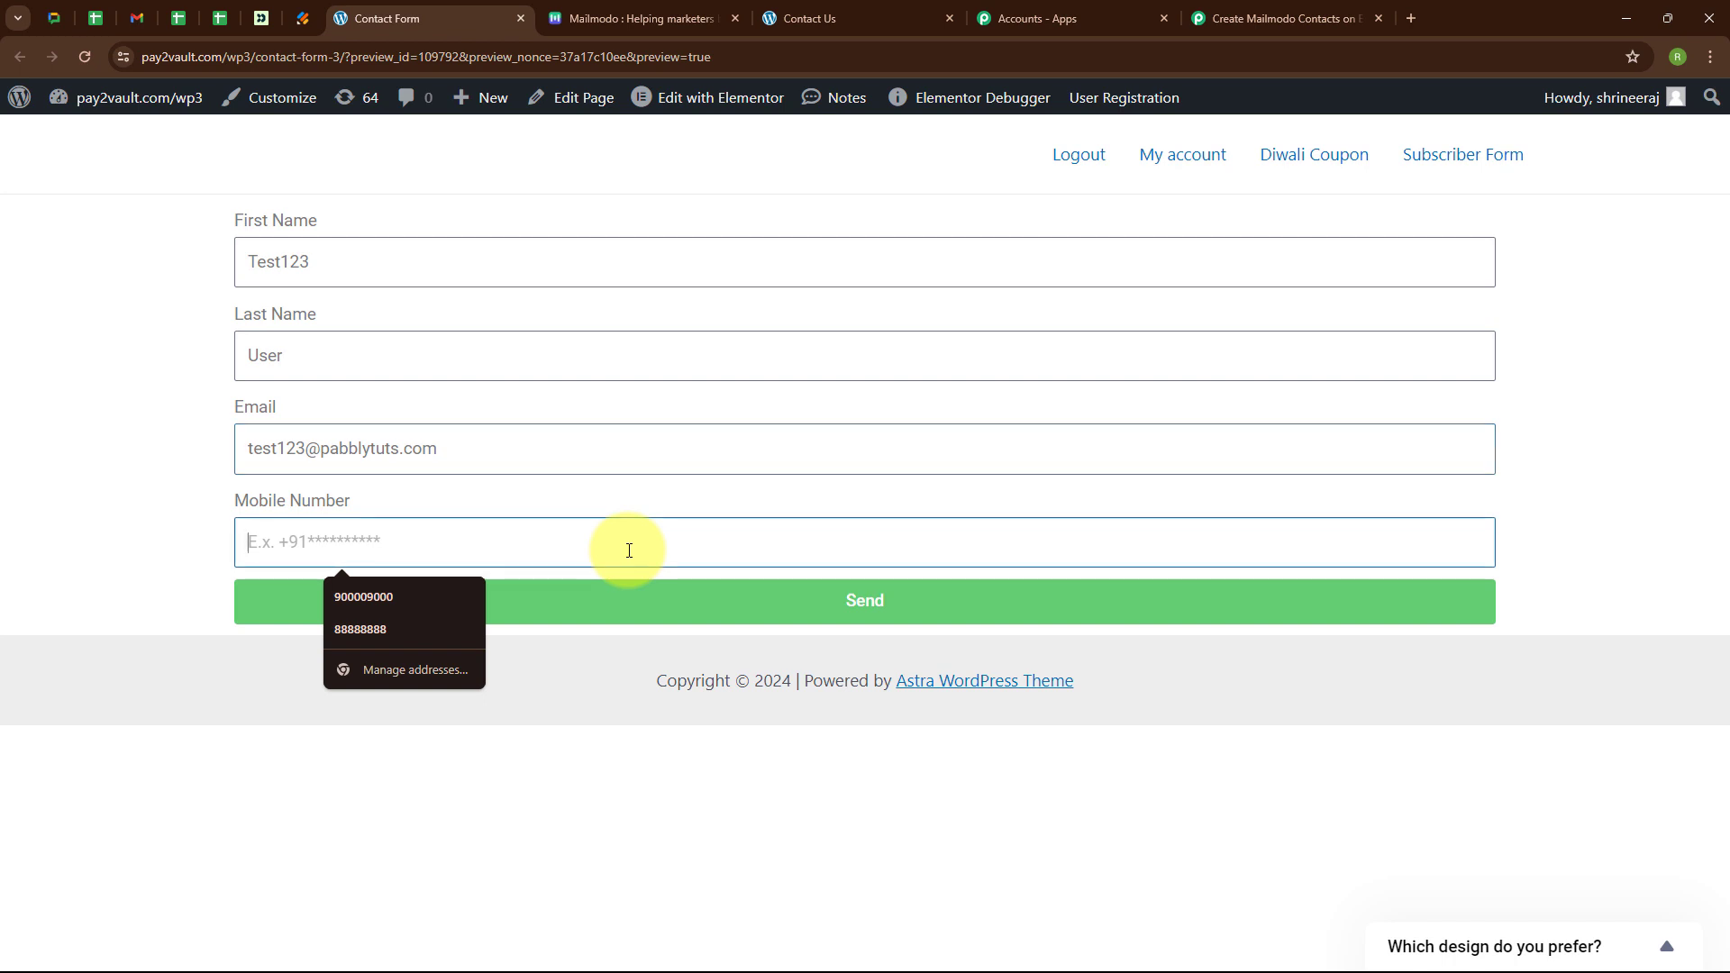
text(+919000000000)
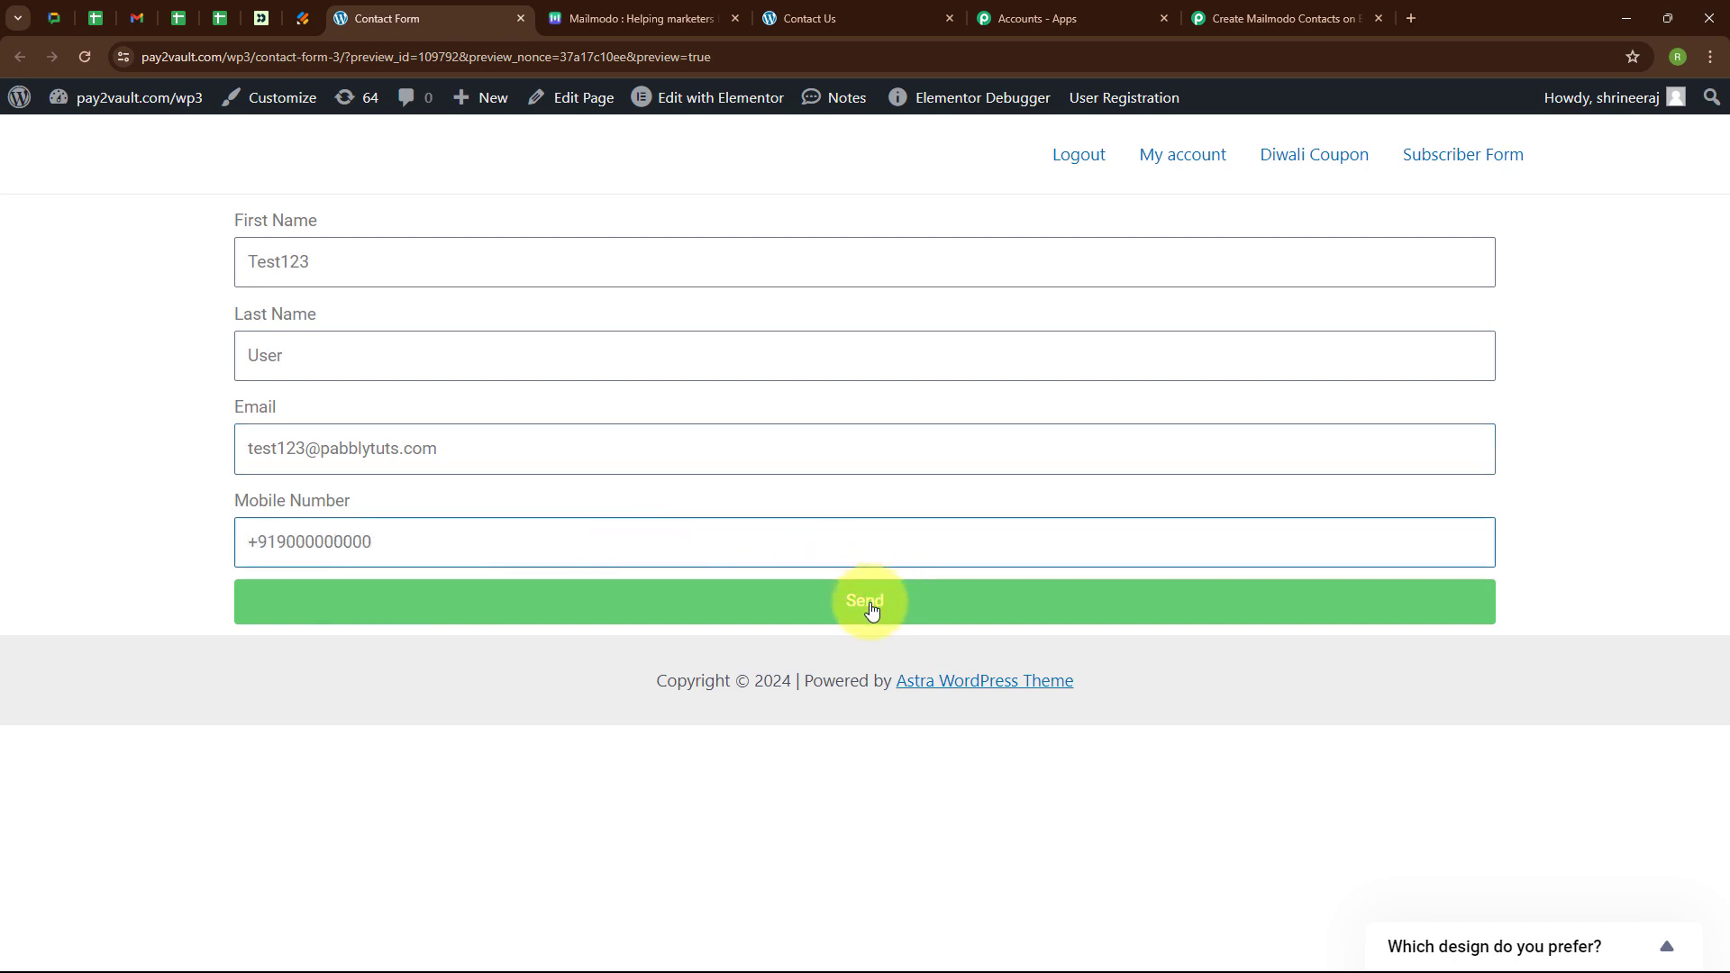
click(871, 611)
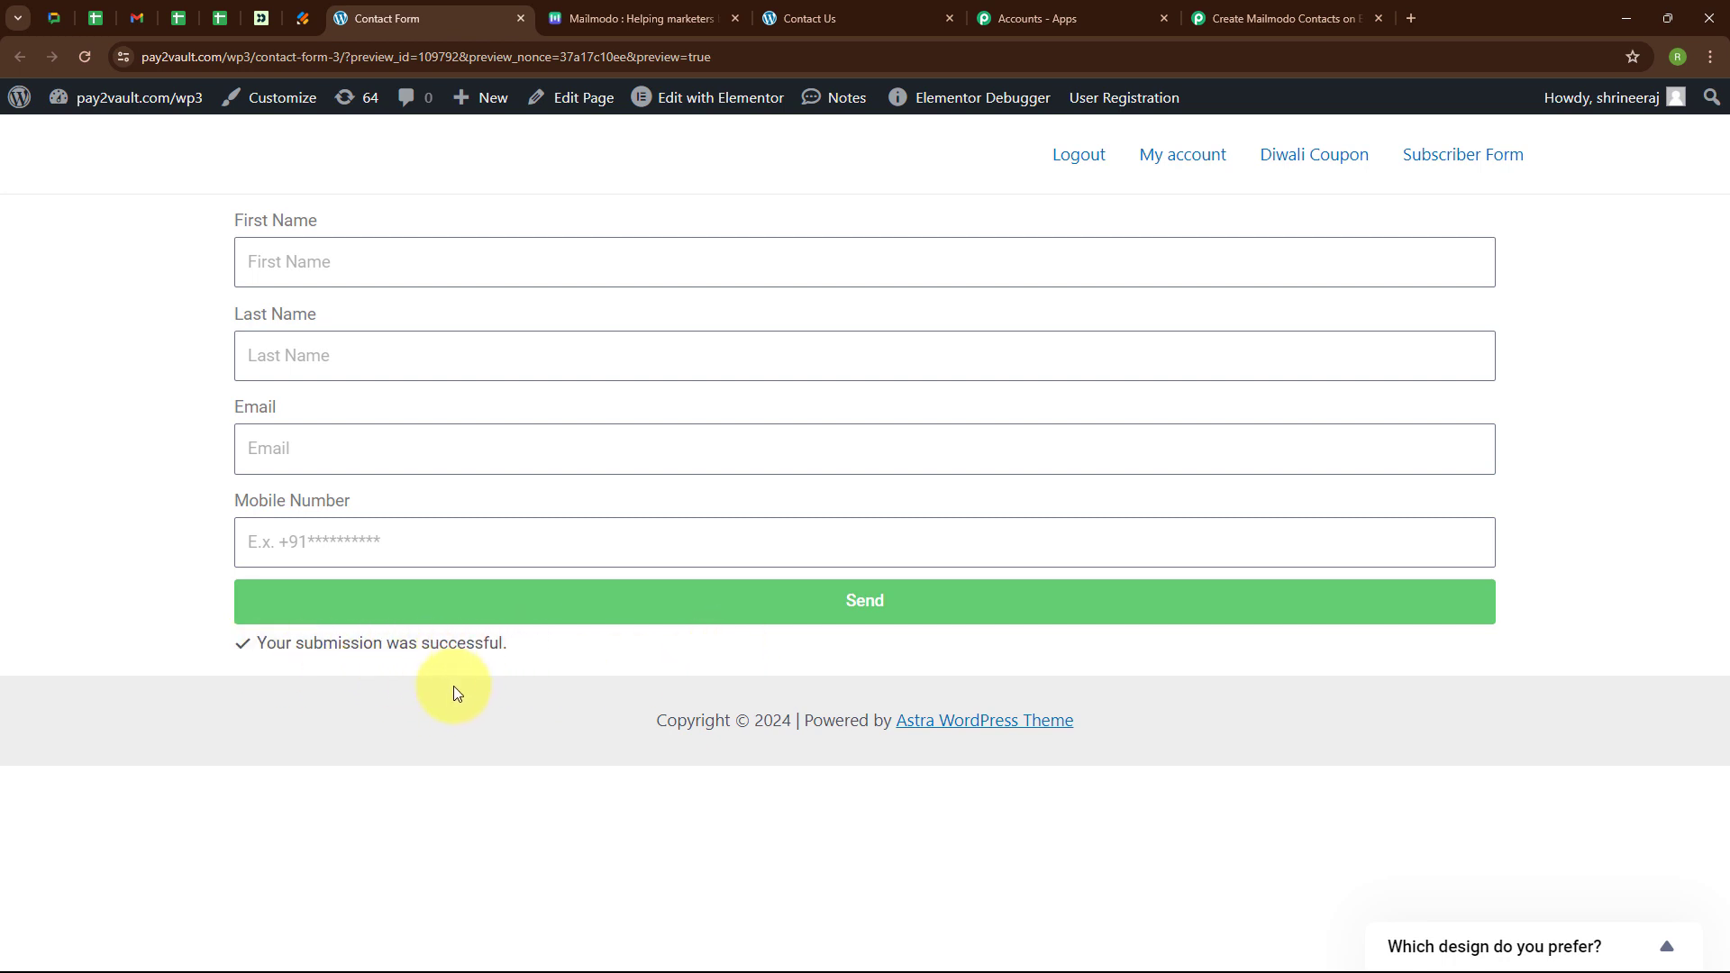
Reload Mailmodo's contacts, open the new submission's contact to check its name and phone properties.
click(599, 18)
click(158, 125)
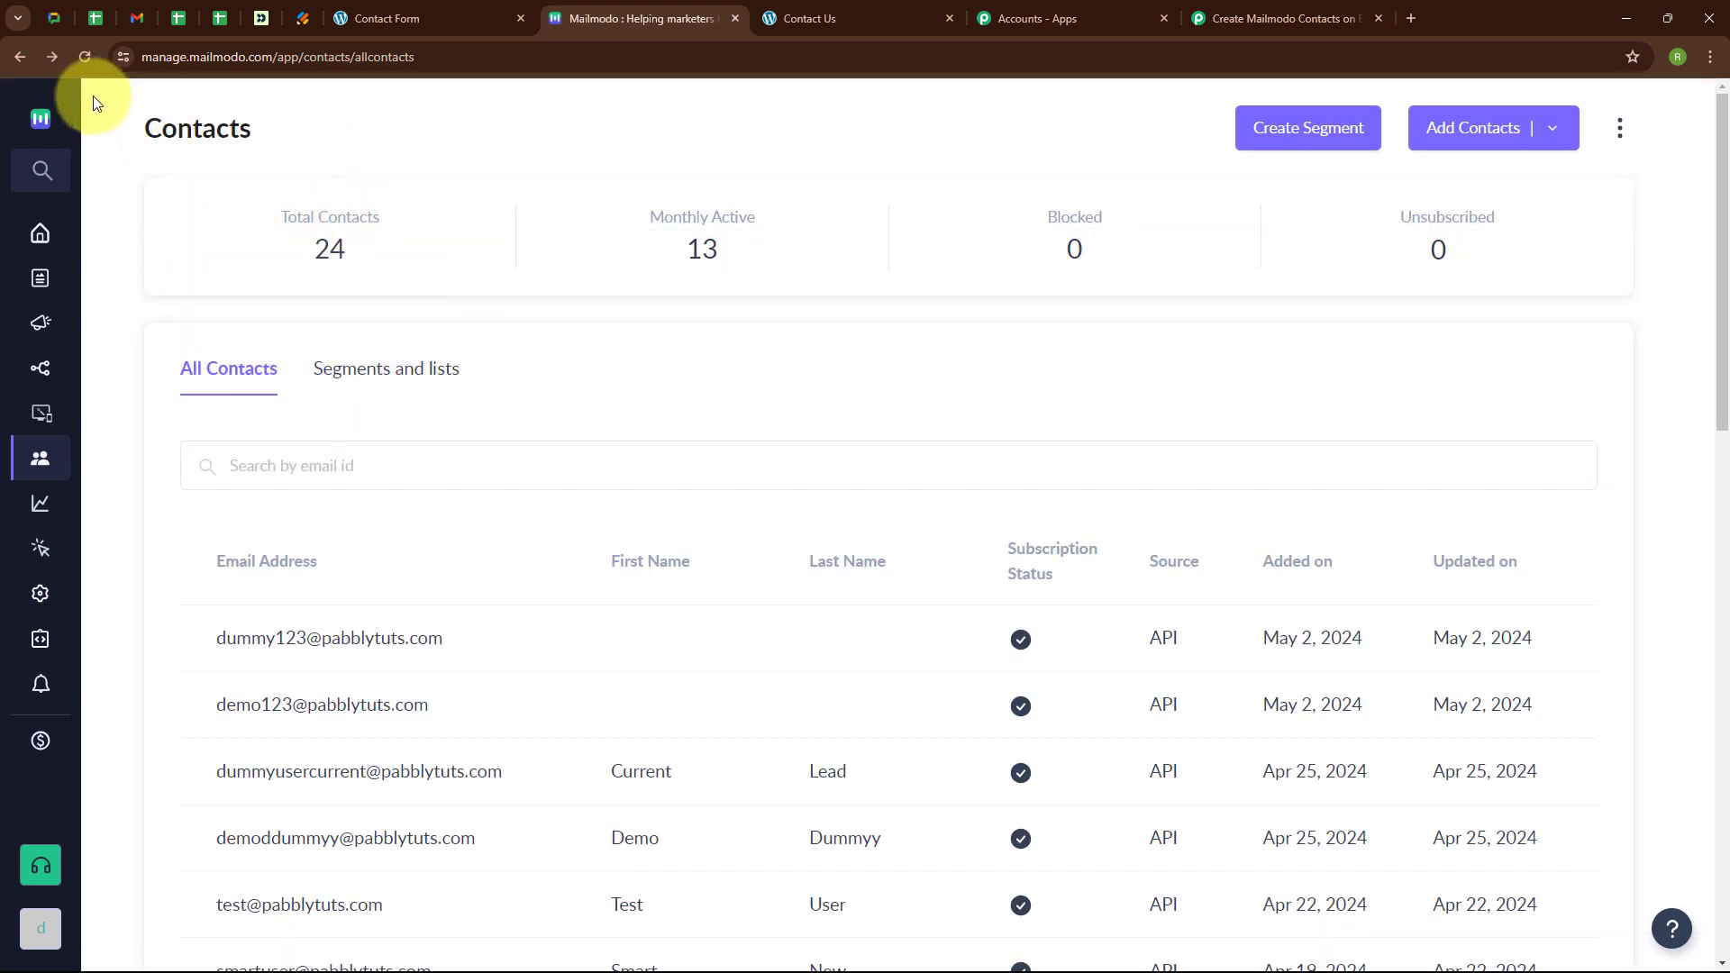
click(83, 59)
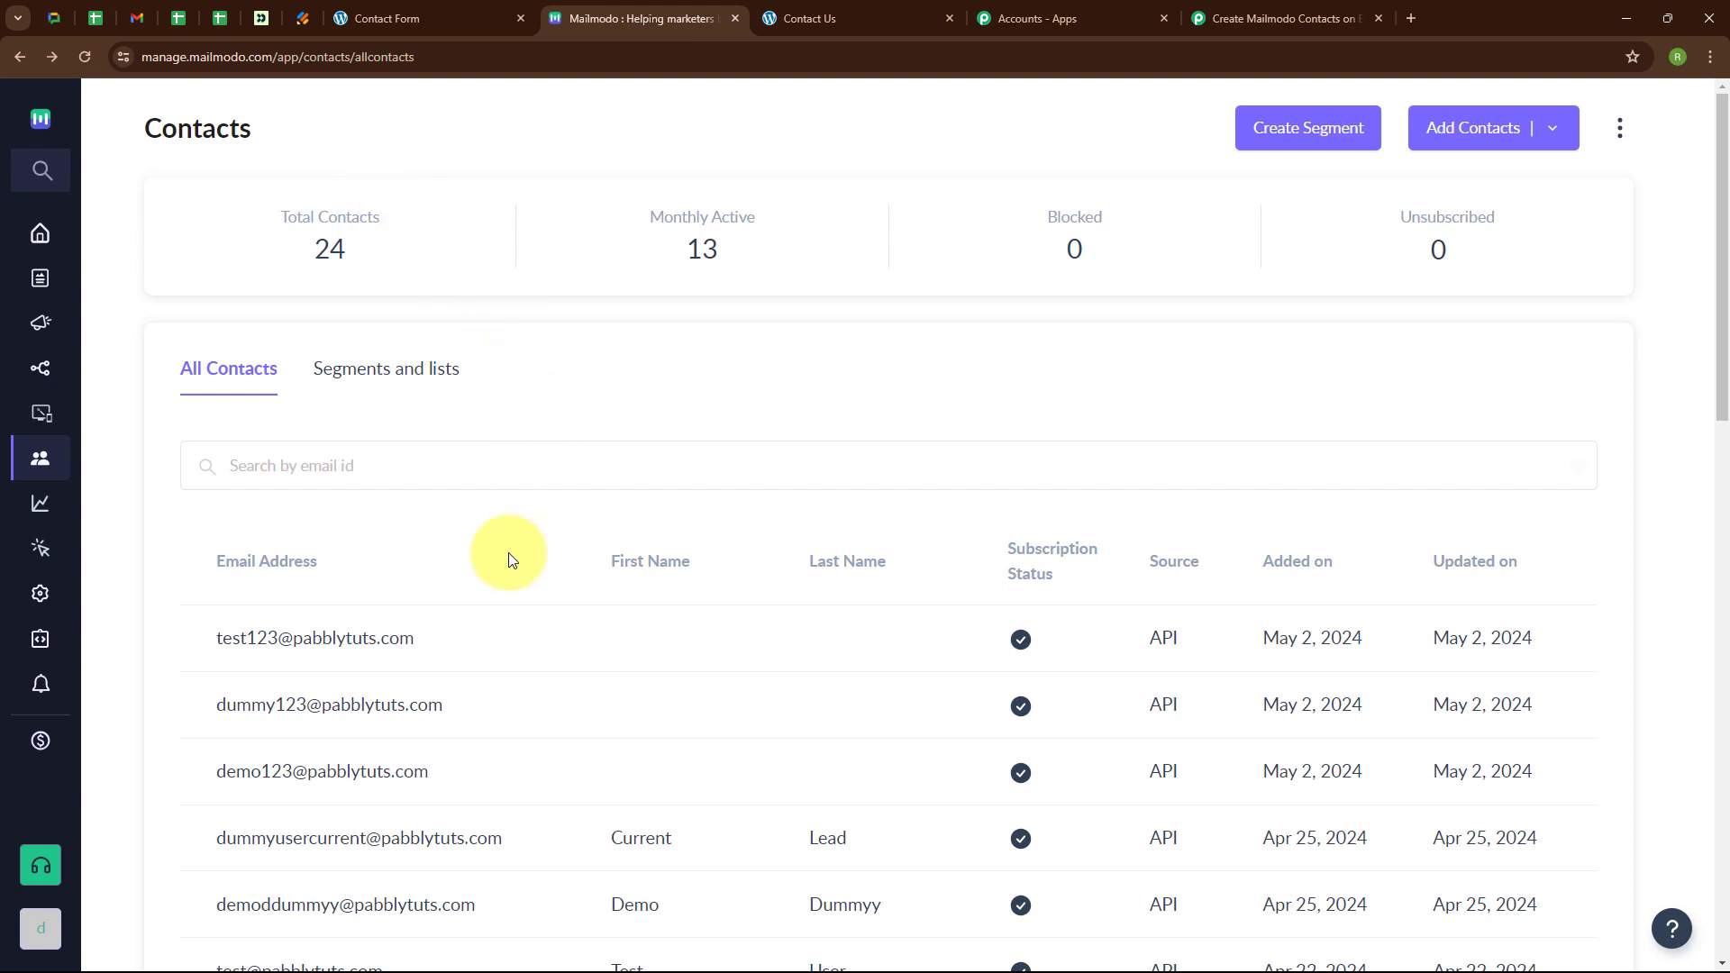
click(252, 642)
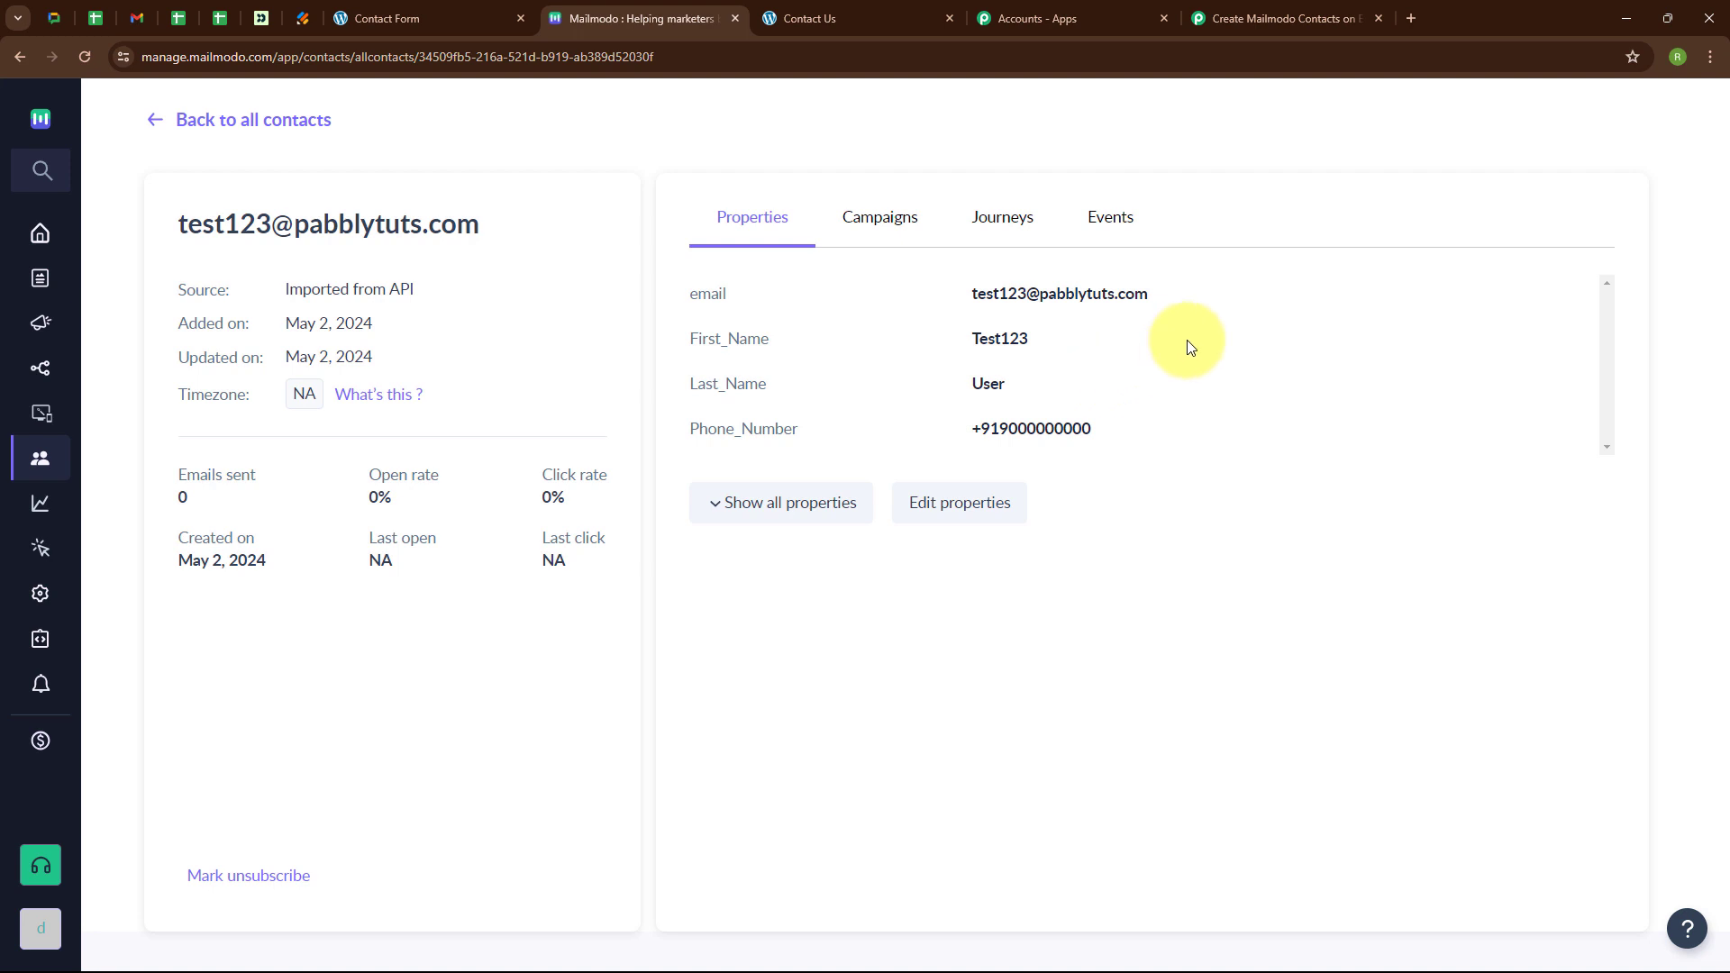
click(1237, 9)
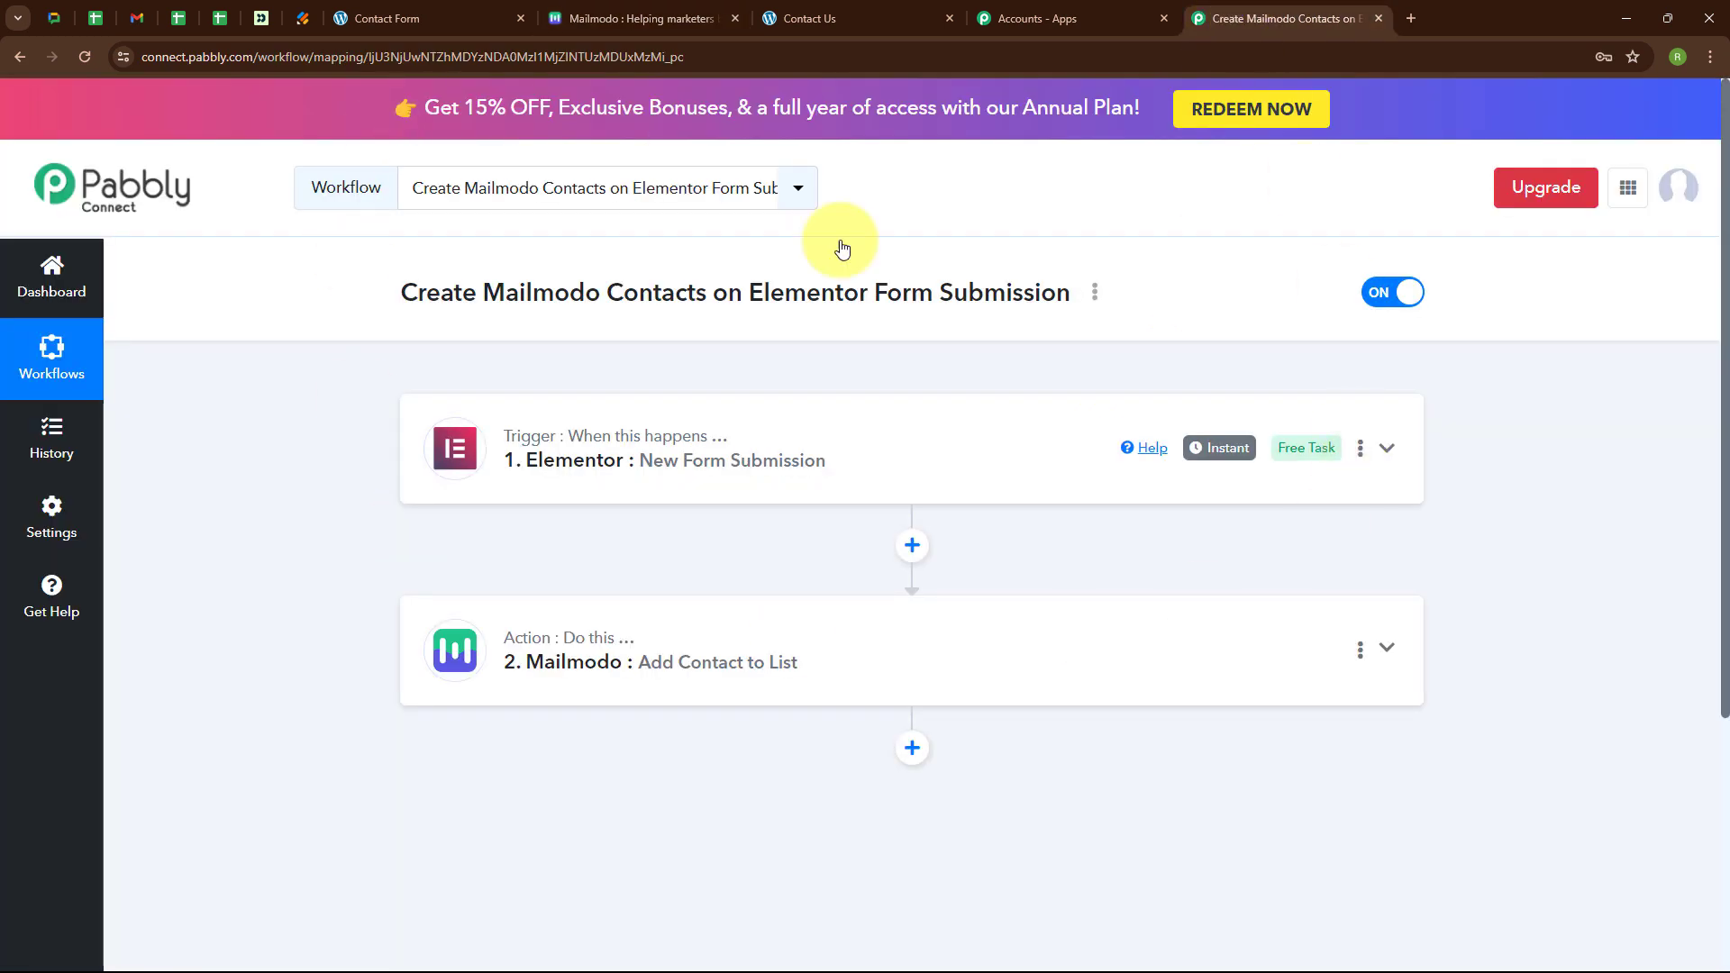